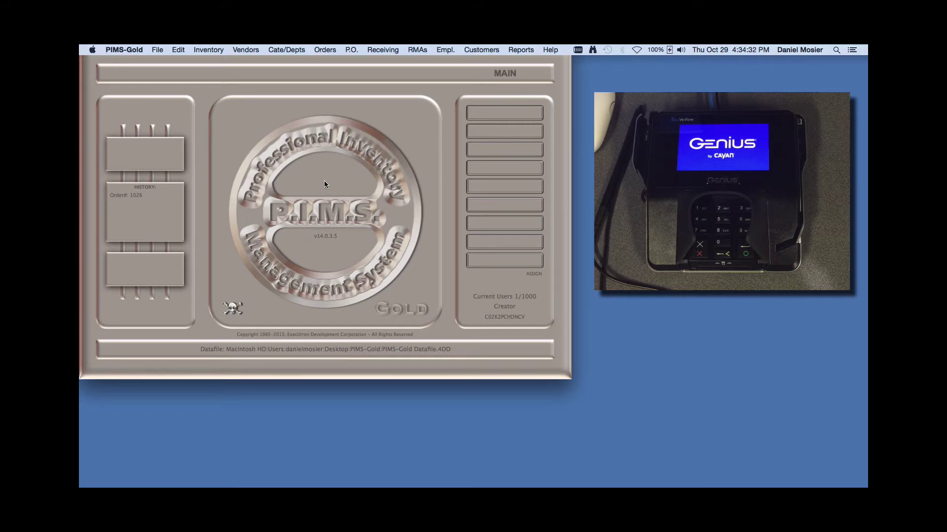
Create a new invoice for customer ahw with the $50.00 Paris Works 'Test' line and bring up payment types
click(328, 50)
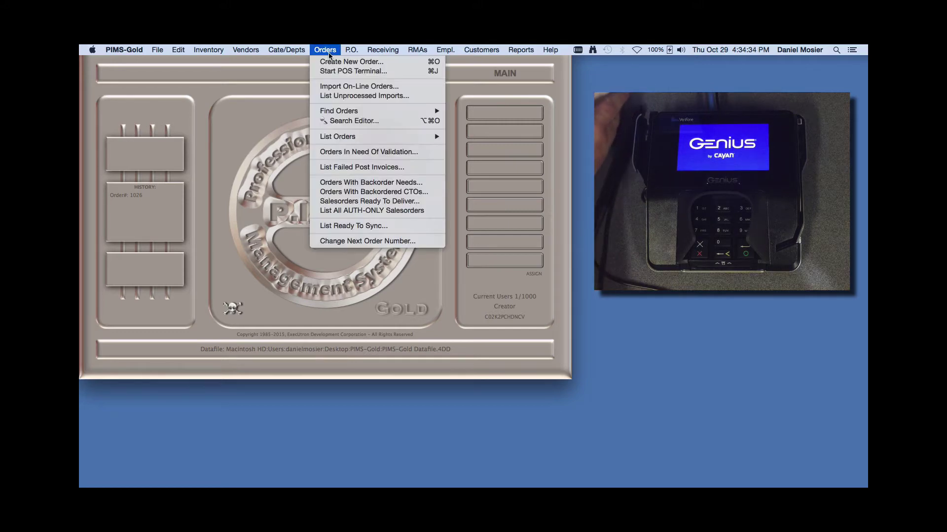
click(330, 62)
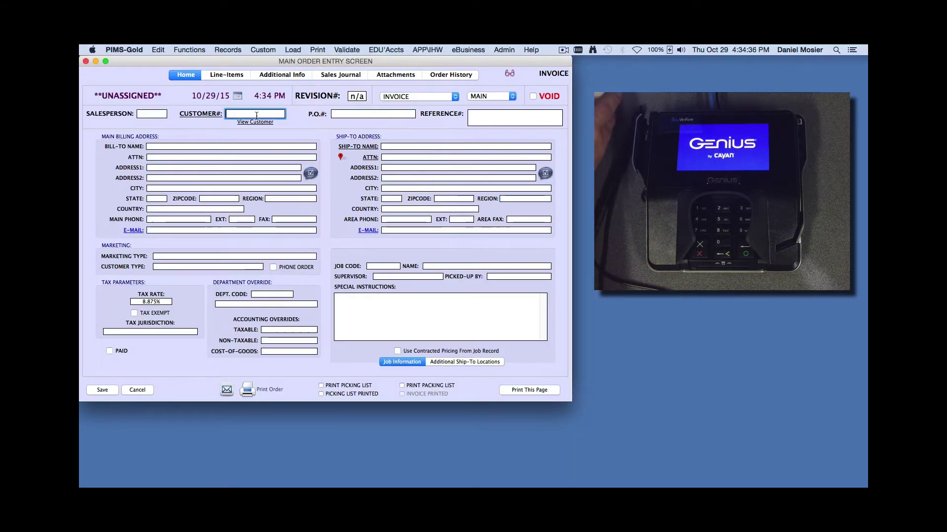
text(ahw)
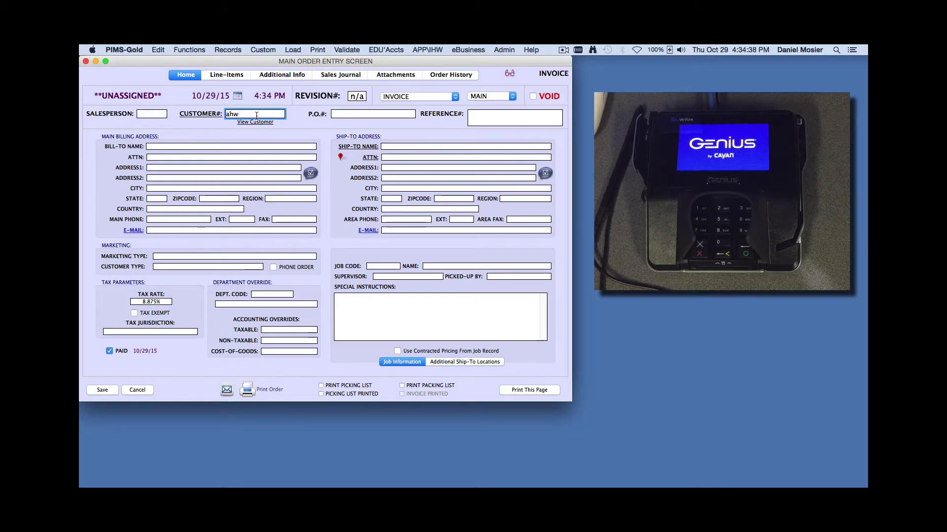
key(Return)
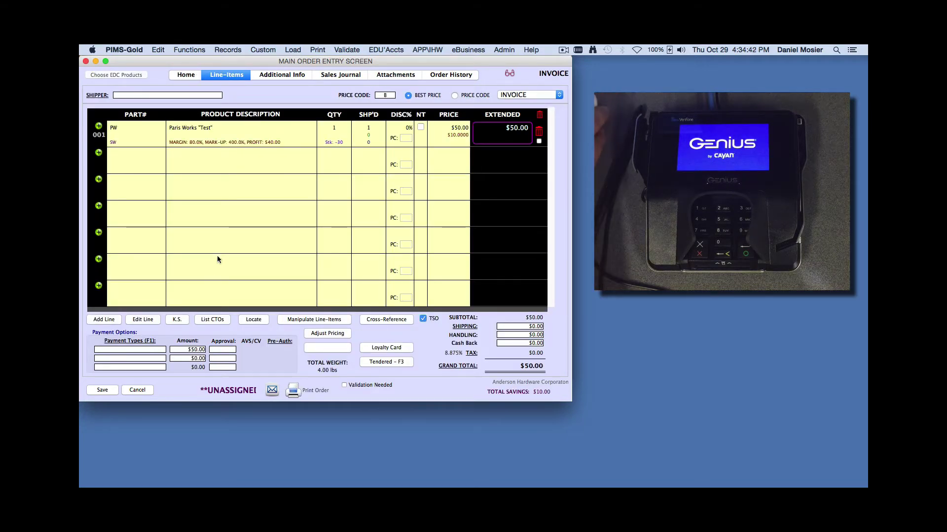
click(148, 349)
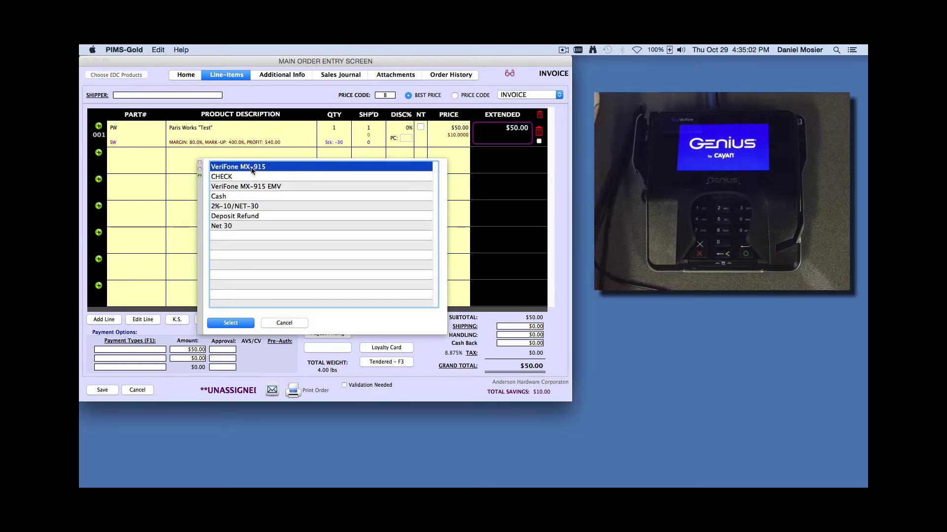
Pay by VeriFone MX-915 card, charging $60.00 including a $10 Save The Whales donation
click(236, 325)
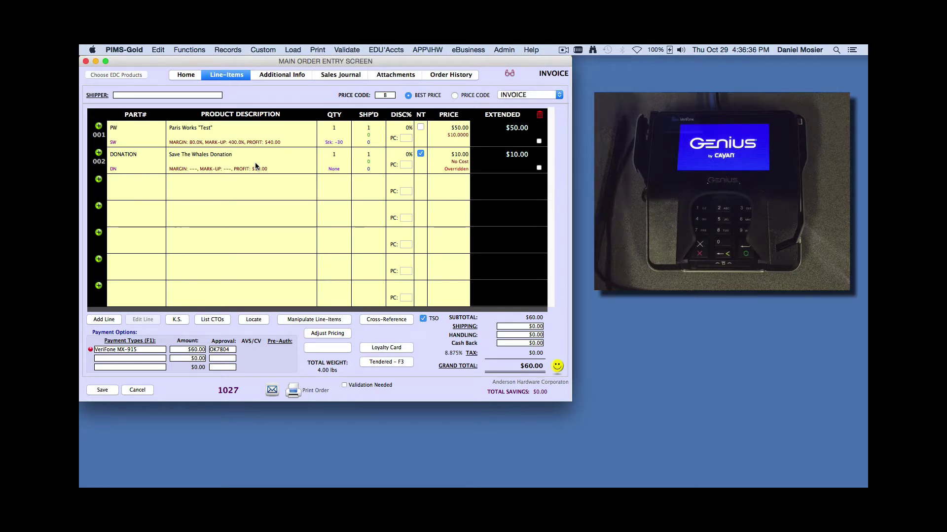
Review the Sales Journal, then print invoice 1027 as a PDF opened in Preview
click(334, 75)
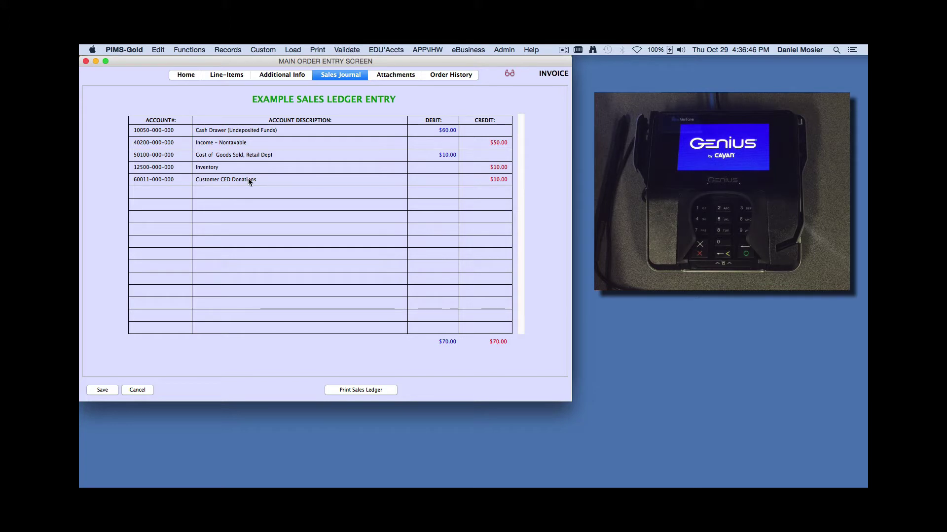
click(218, 77)
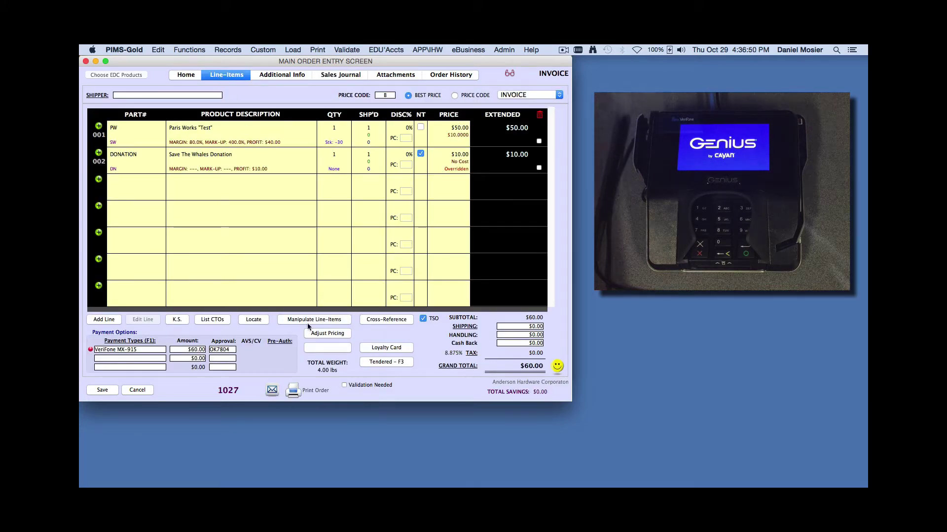
click(294, 392)
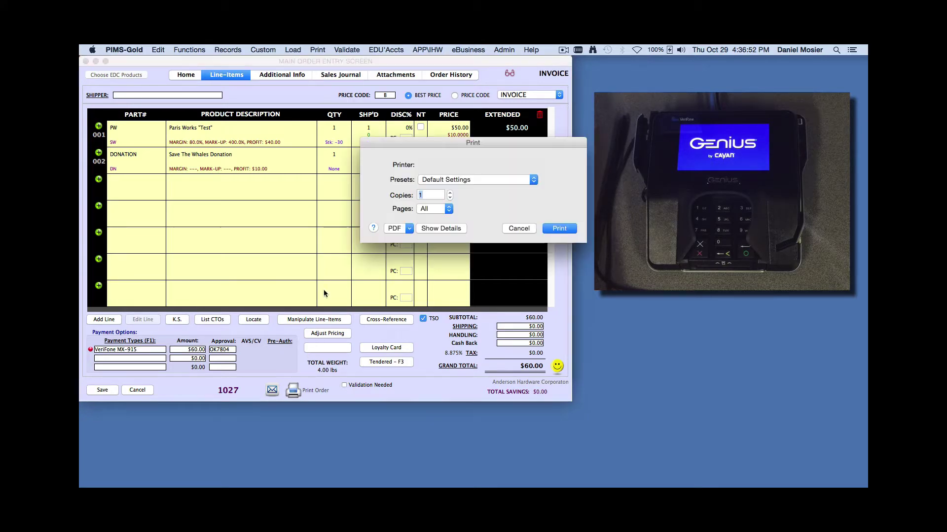
click(410, 228)
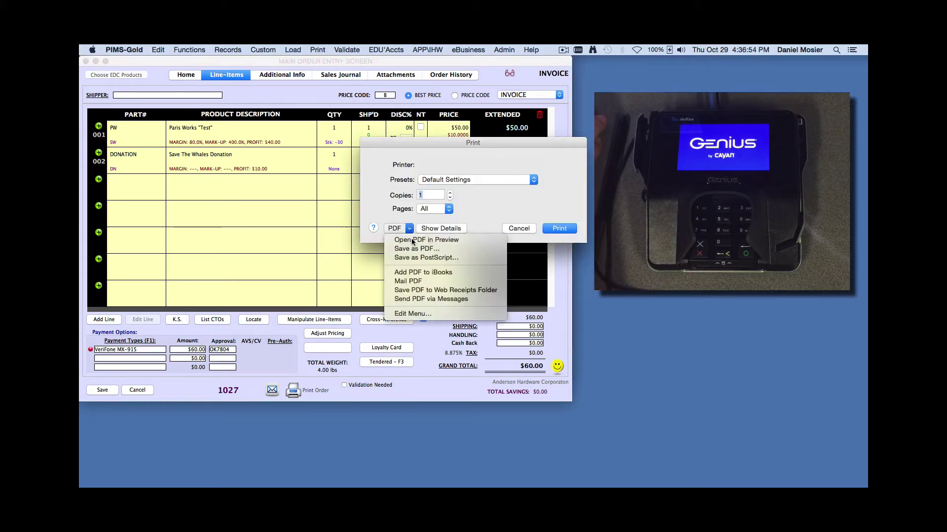
click(419, 238)
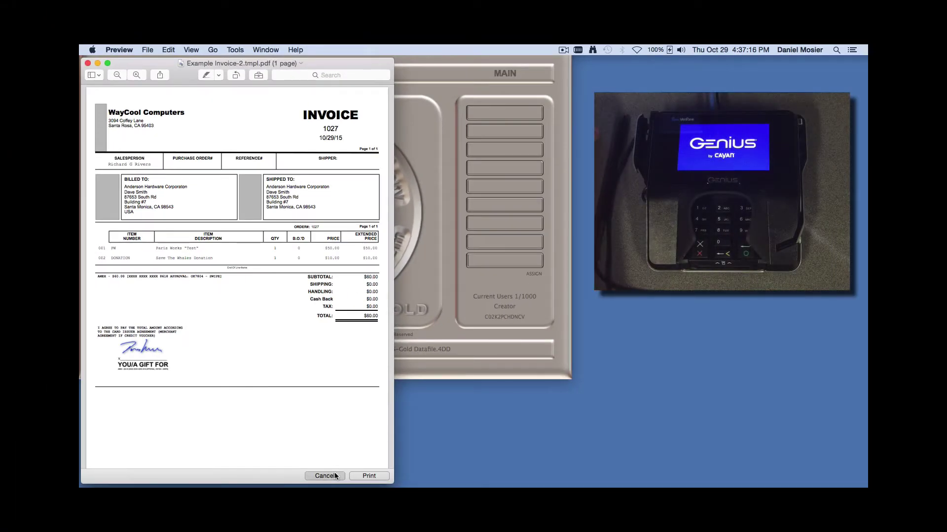
Cancel printing and close the invoice 1027 PDF
click(324, 476)
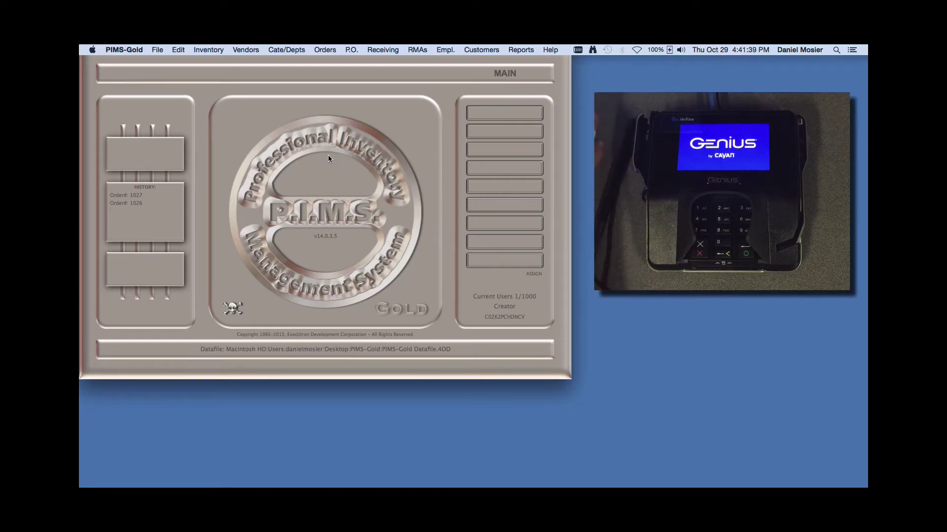
Start a new order with its document type set to SALESORDER
click(325, 50)
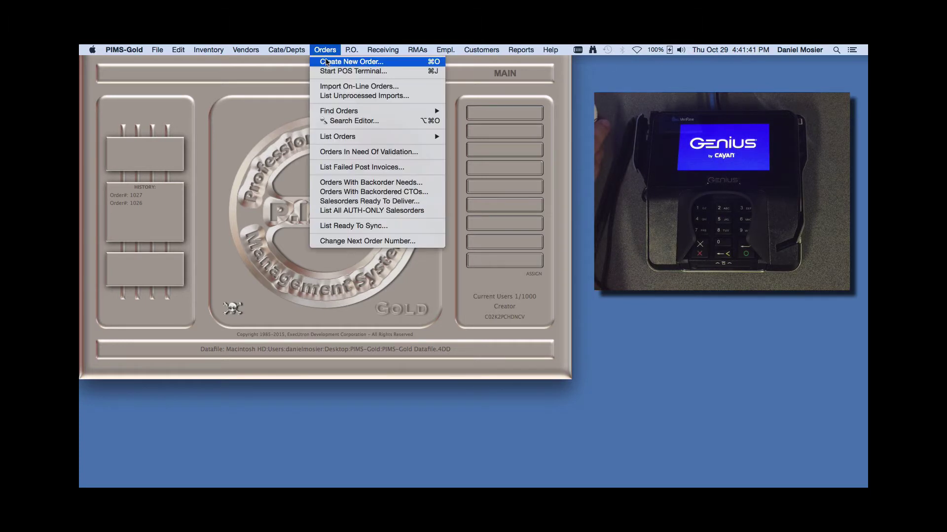
click(327, 60)
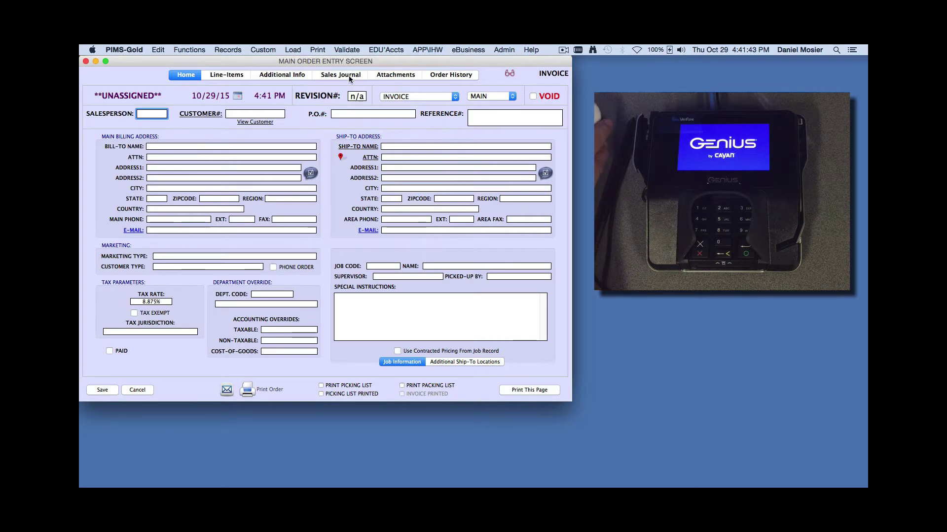
click(402, 97)
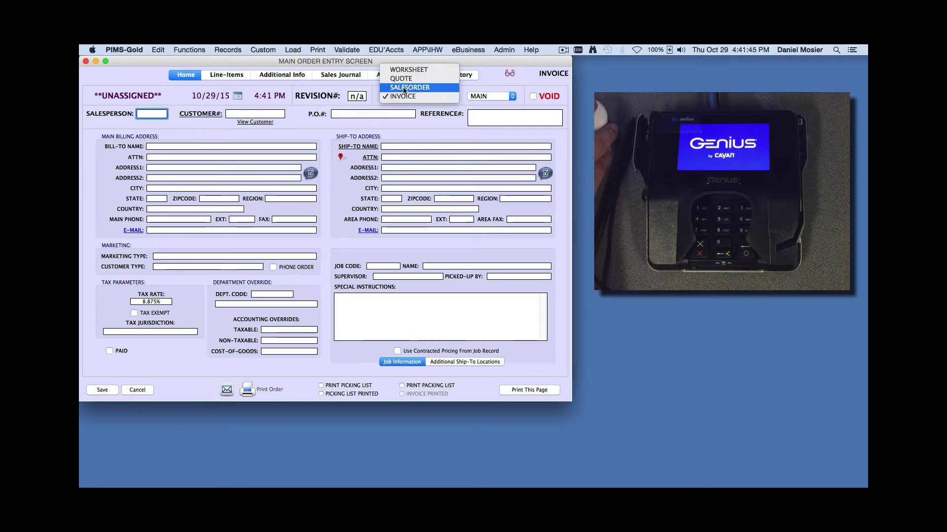
click(404, 88)
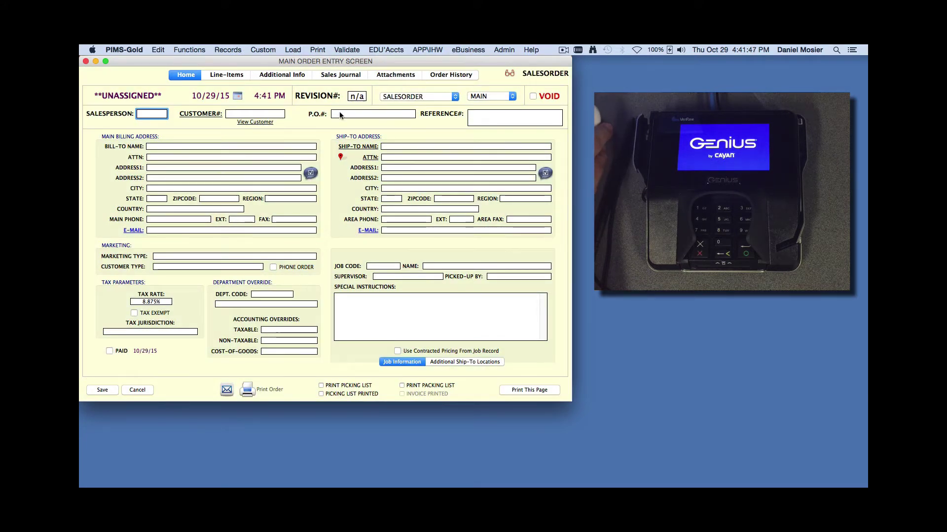
Enter customer ahw and part pw ($50.00 Paris Works 'Test'), paying by VeriFone MX-915
click(260, 114)
text(ahw)
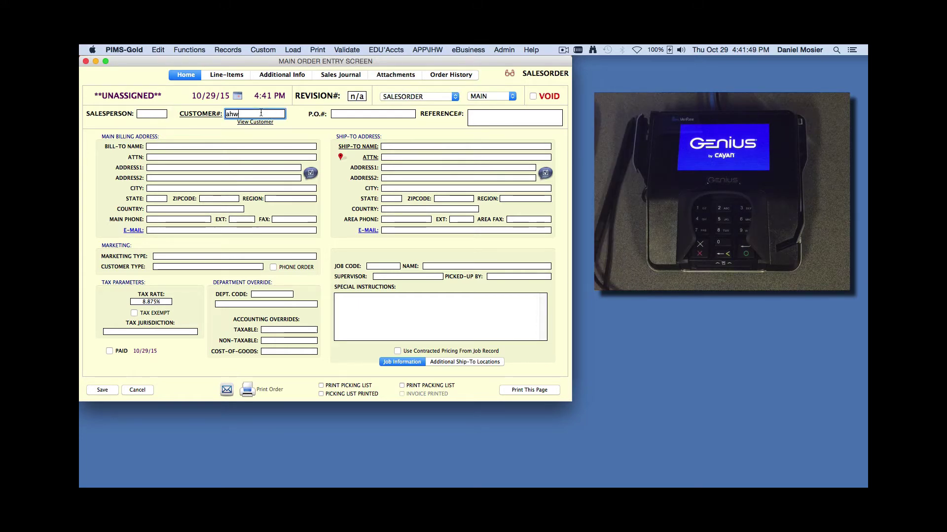
key(Return)
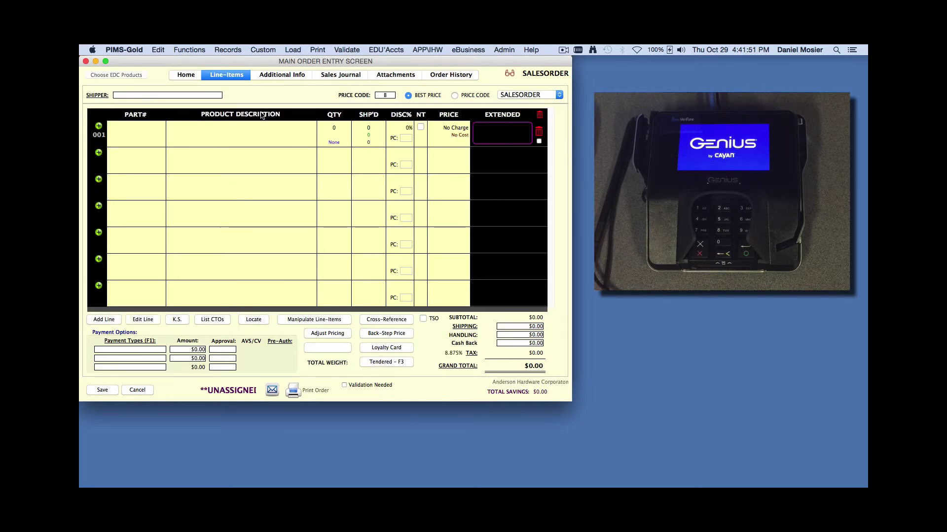
text(pw)
key(Tab)
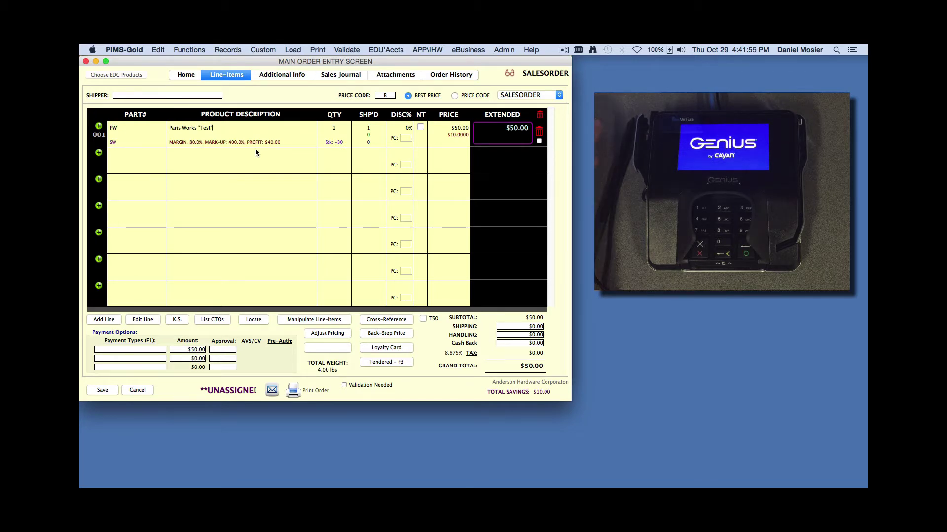
click(157, 350)
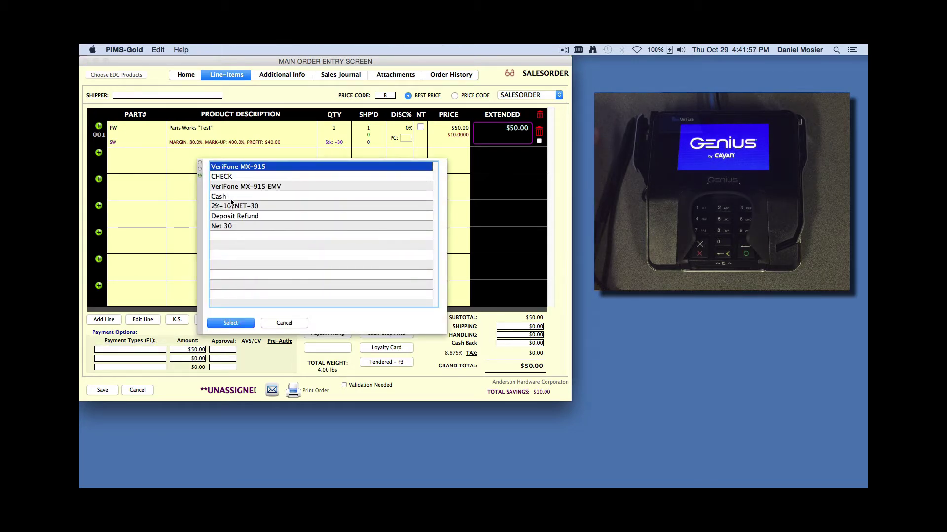
click(231, 323)
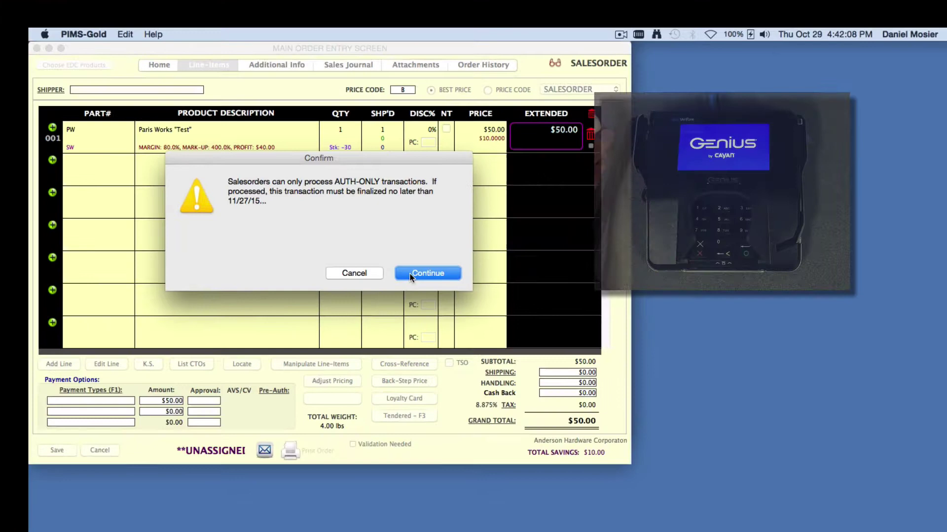
Accept the AUTH-ONLY warning, authorize $50.00 on the card, and save sales order 1028
key(Return)
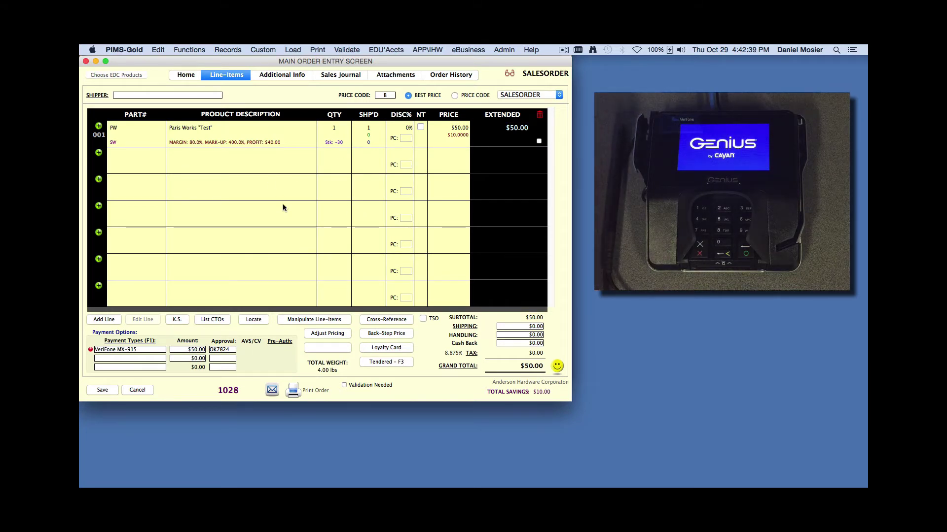
click(104, 390)
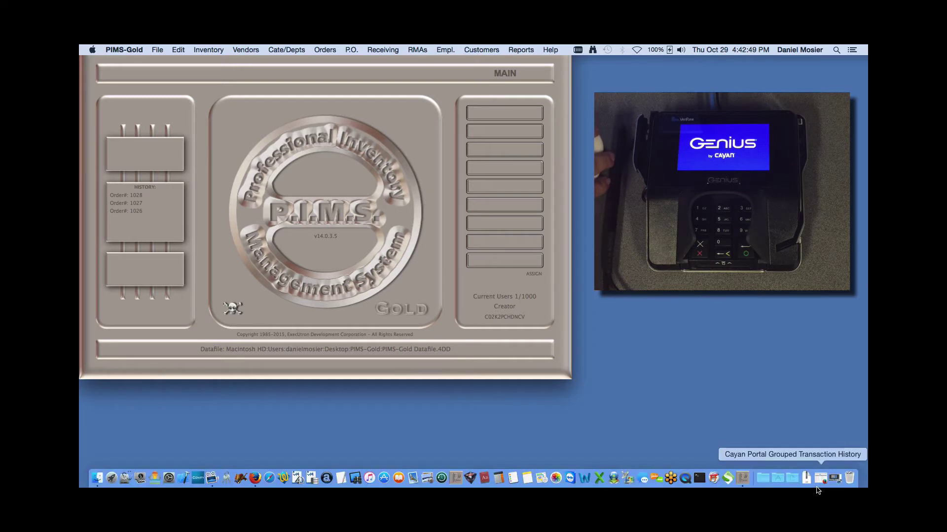
Sign in to the Cayan portal and verify order 1028's approved $50.00 pre-authorization in transaction history
click(820, 478)
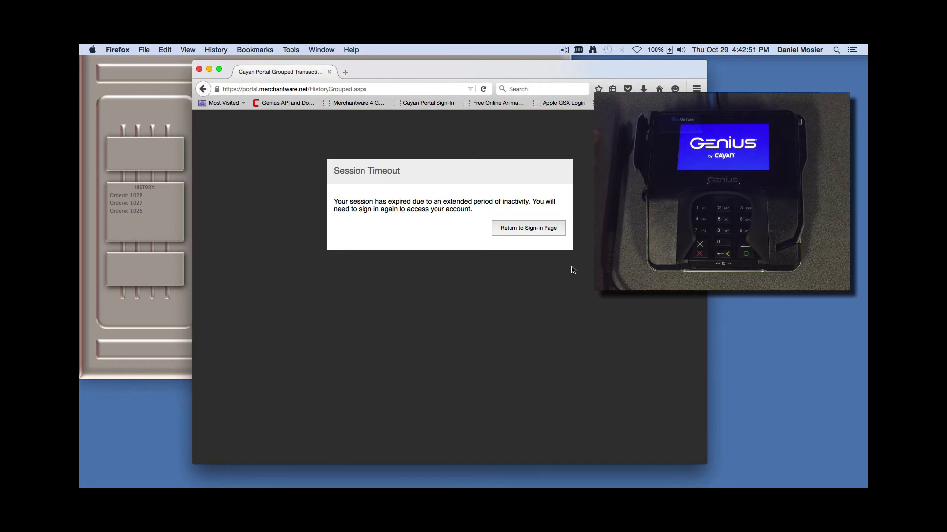
click(539, 229)
click(375, 299)
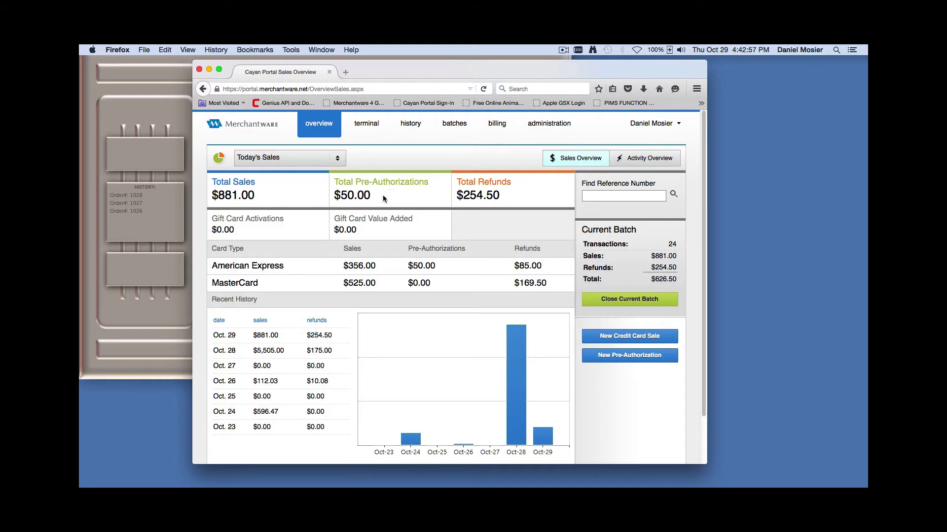
mouse_move(372, 191)
click(410, 124)
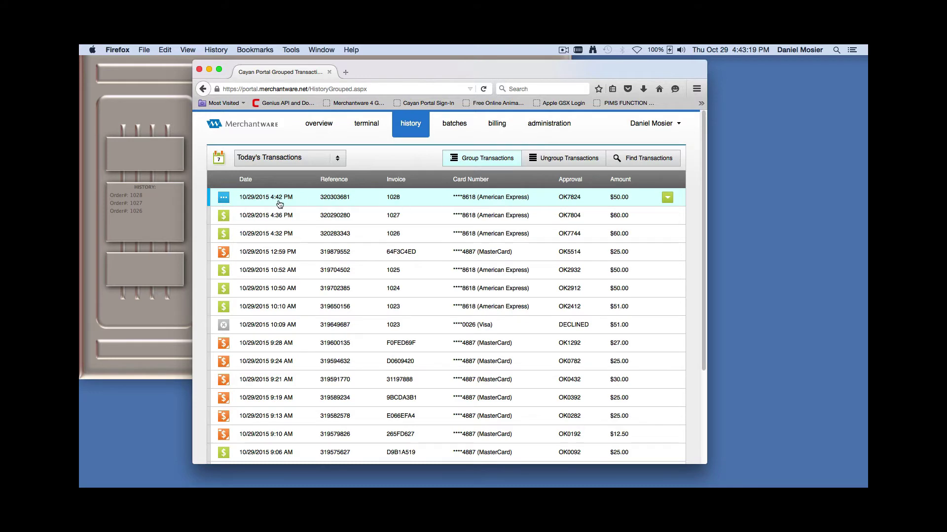
click(262, 202)
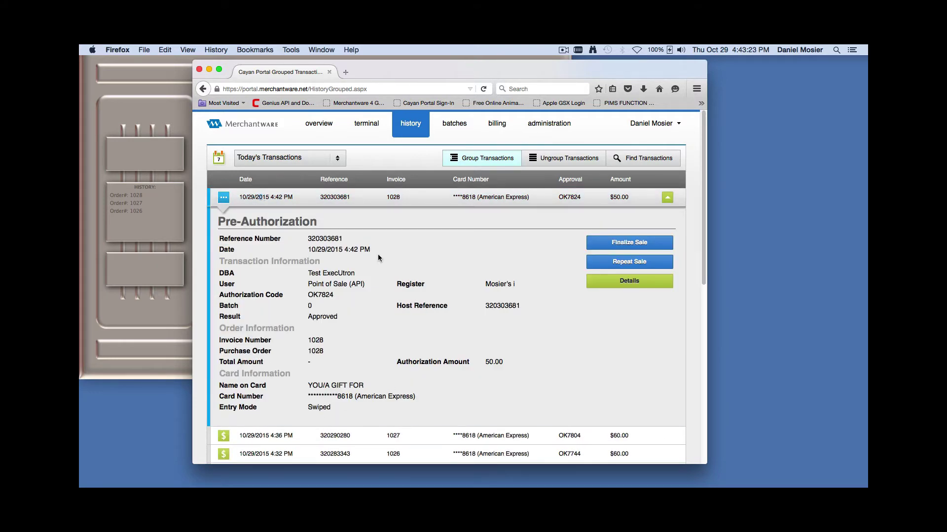
click(225, 198)
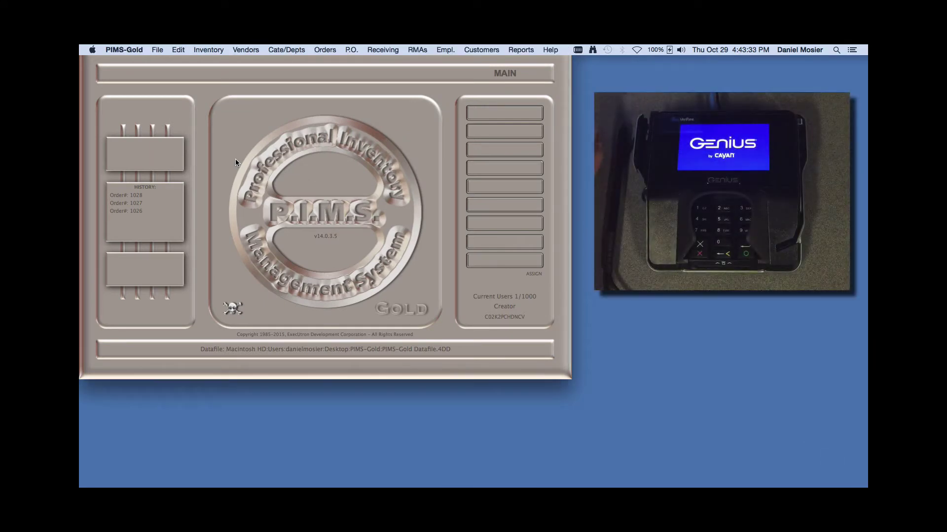
List today's invoices, then close the order listing
click(333, 48)
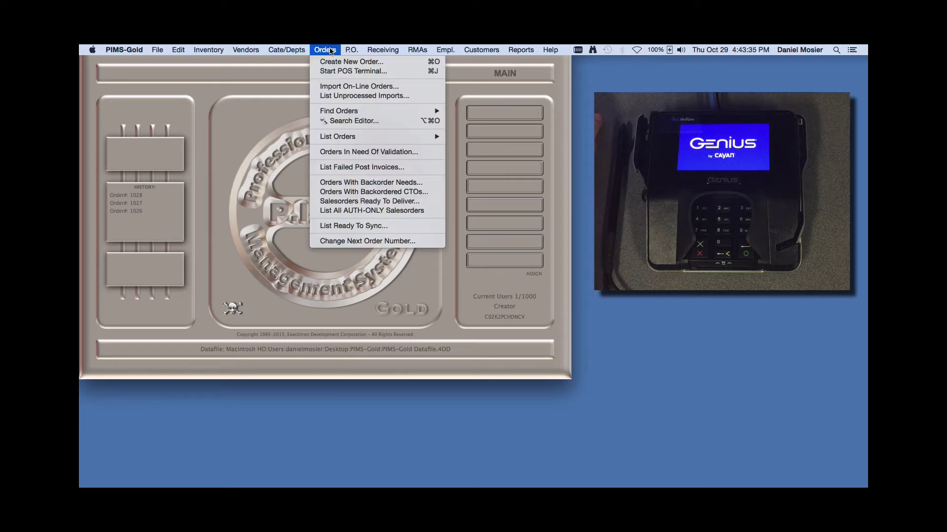
mouse_move(345, 136)
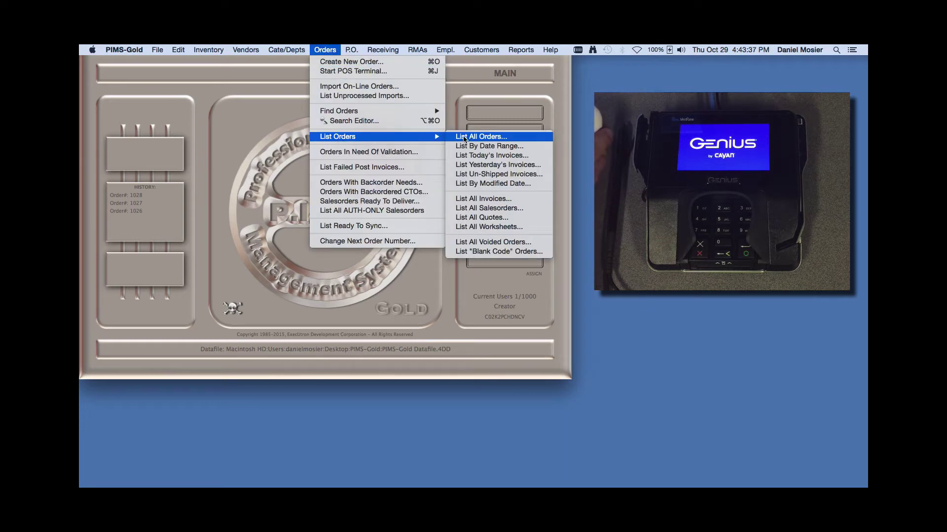
click(473, 156)
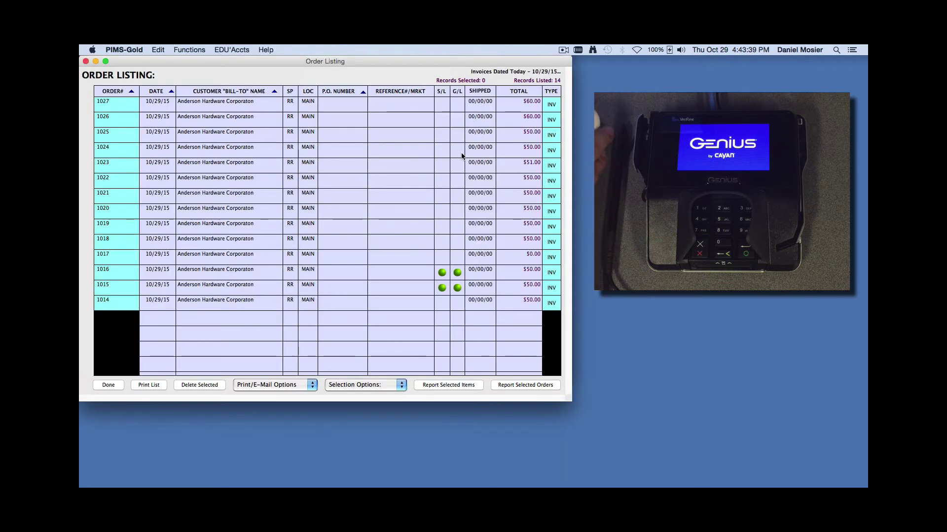
click(108, 385)
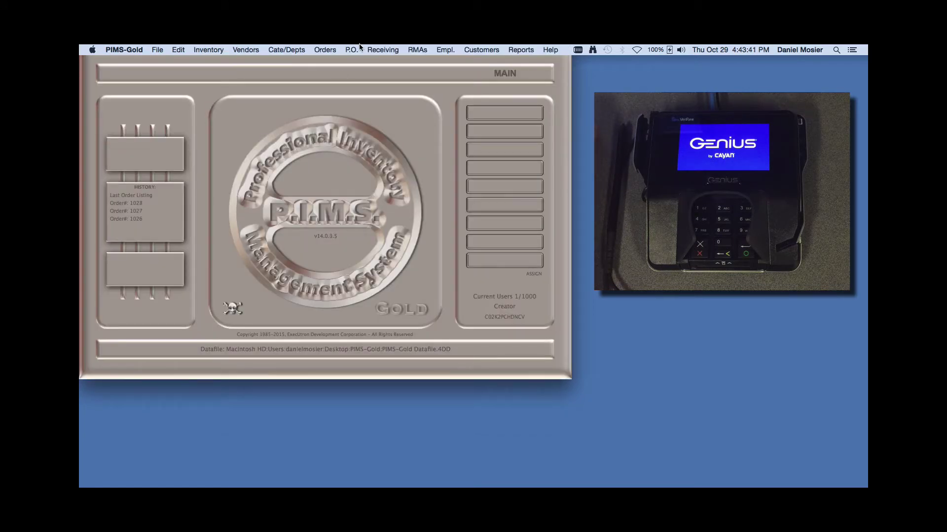
Open order 1028 from the all-orders list and change its type from SALESORDER to INVOICE
click(326, 50)
mouse_move(414, 137)
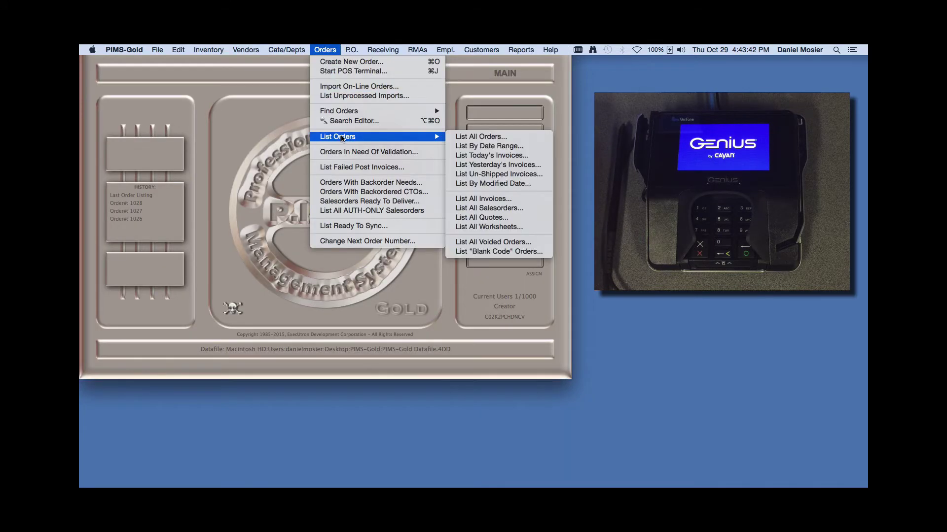
click(471, 135)
double_click(219, 107)
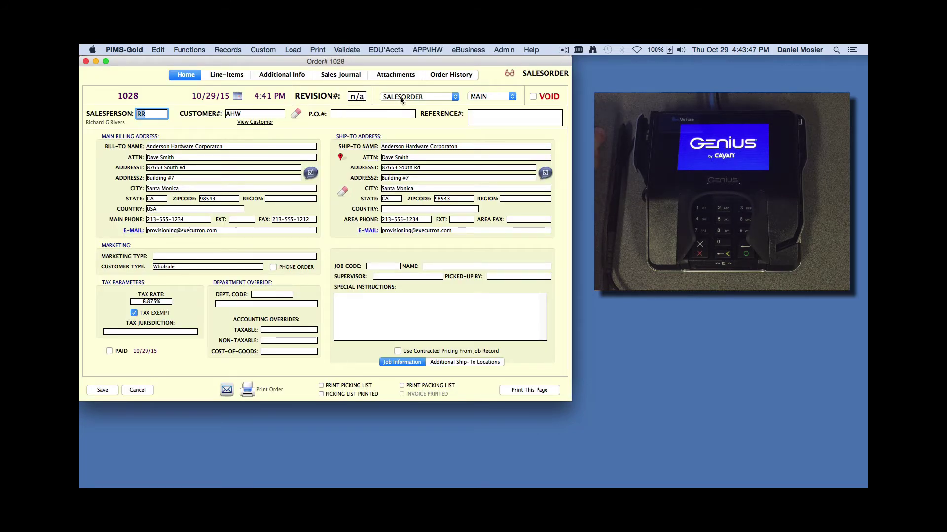
click(403, 97)
click(403, 105)
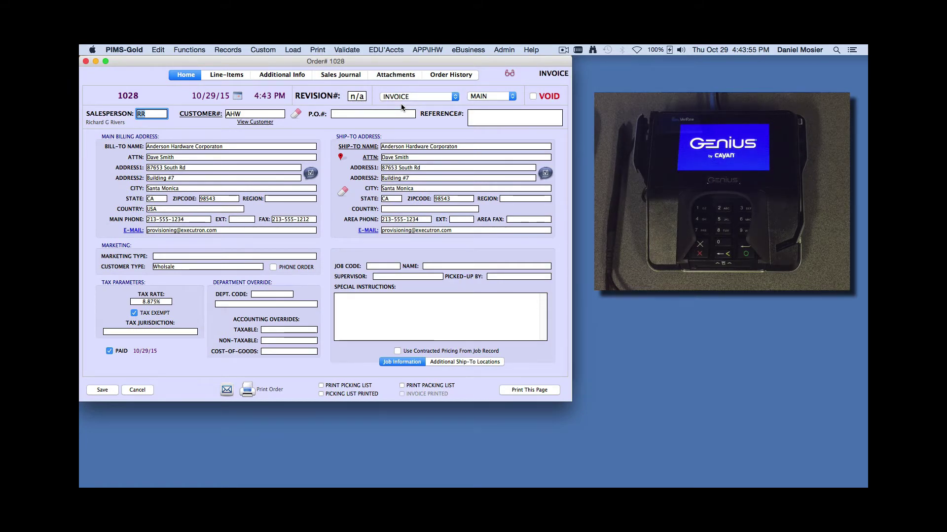
Capture and finalize order 1028's $50.00 authorization-only VeriFone MX-915 payment, acknowledging the approval
click(227, 75)
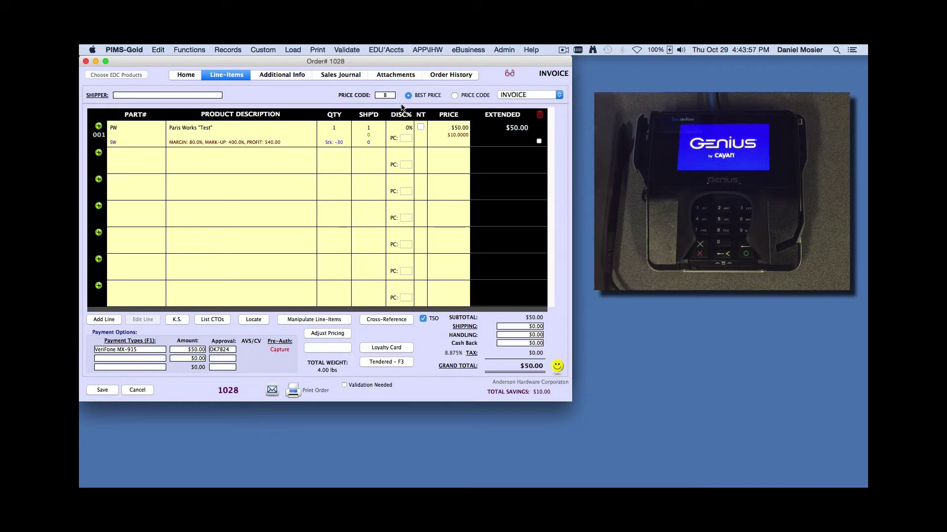
click(278, 352)
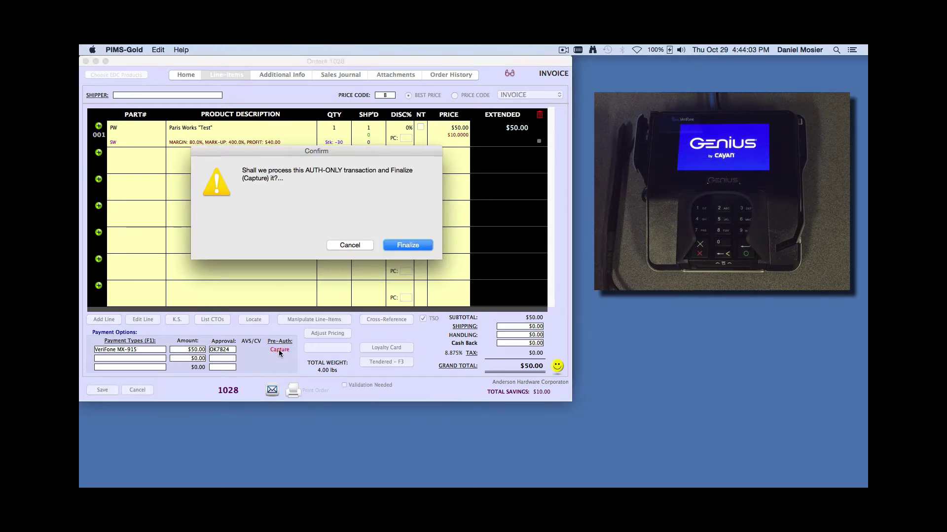
click(407, 246)
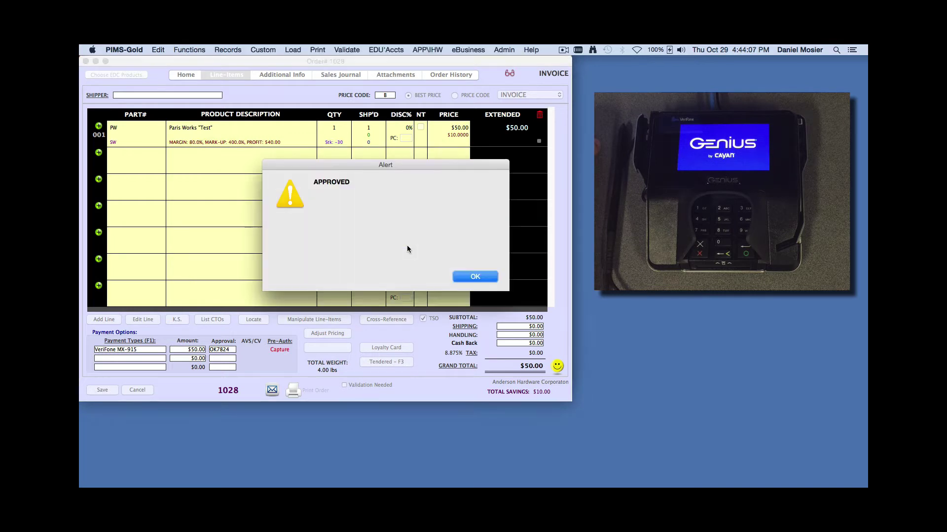
click(469, 277)
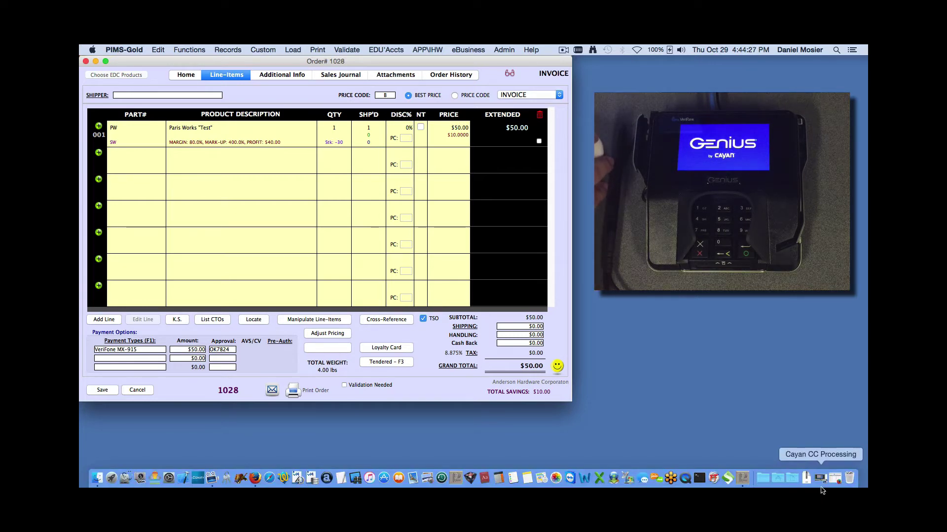
click(835, 481)
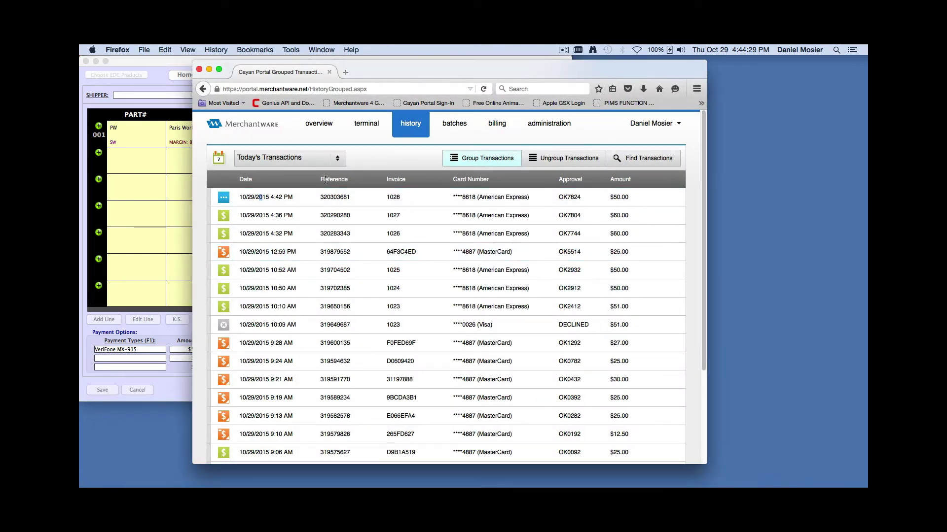
click(326, 126)
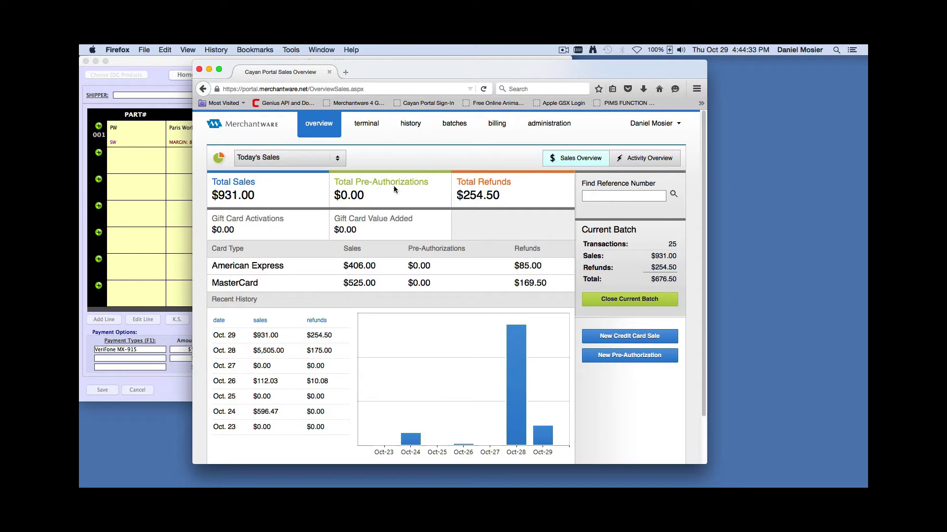
click(415, 127)
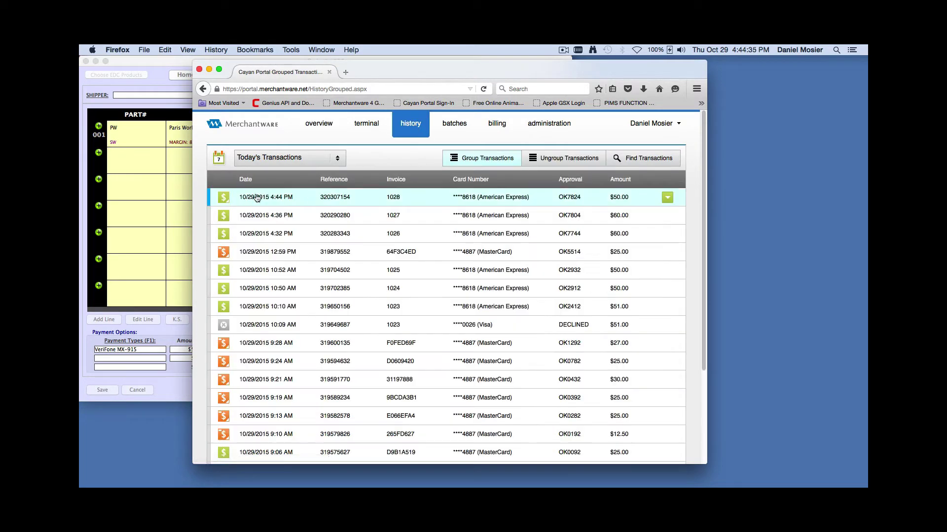
click(341, 199)
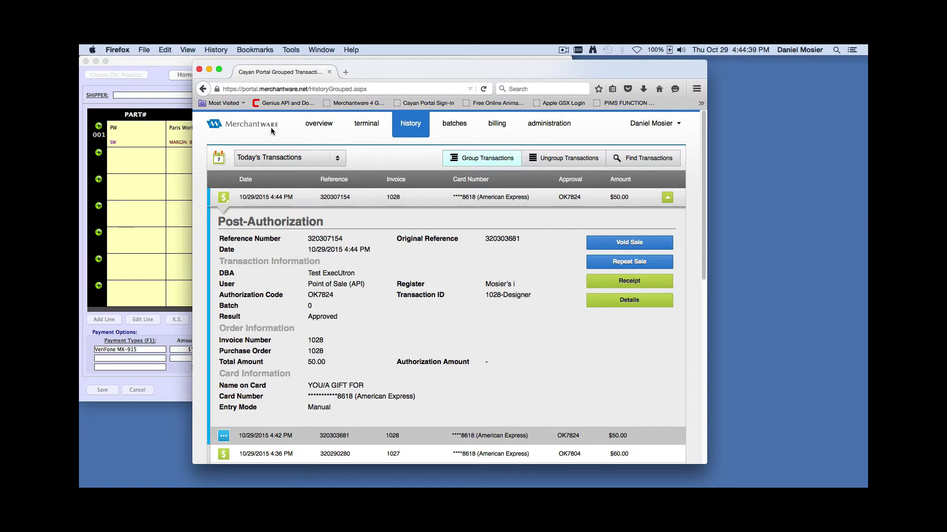
click(310, 128)
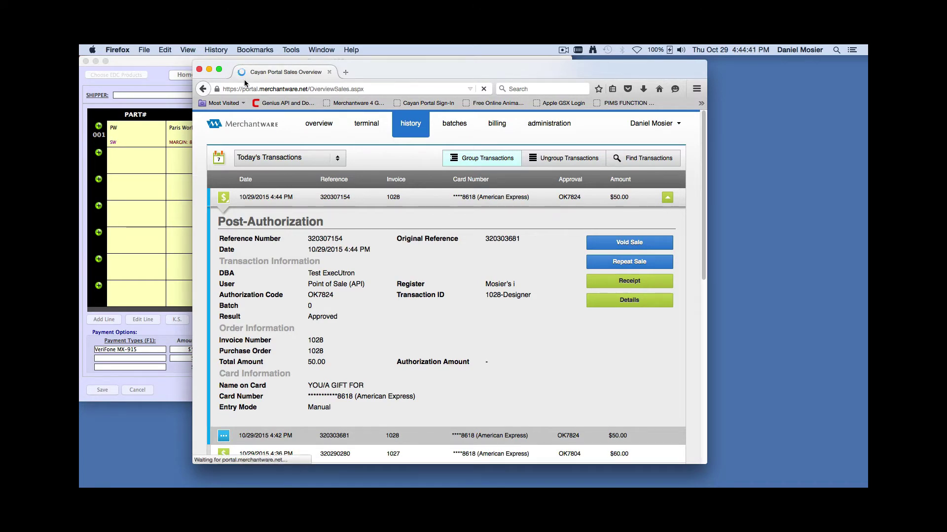
click(209, 70)
click(265, 205)
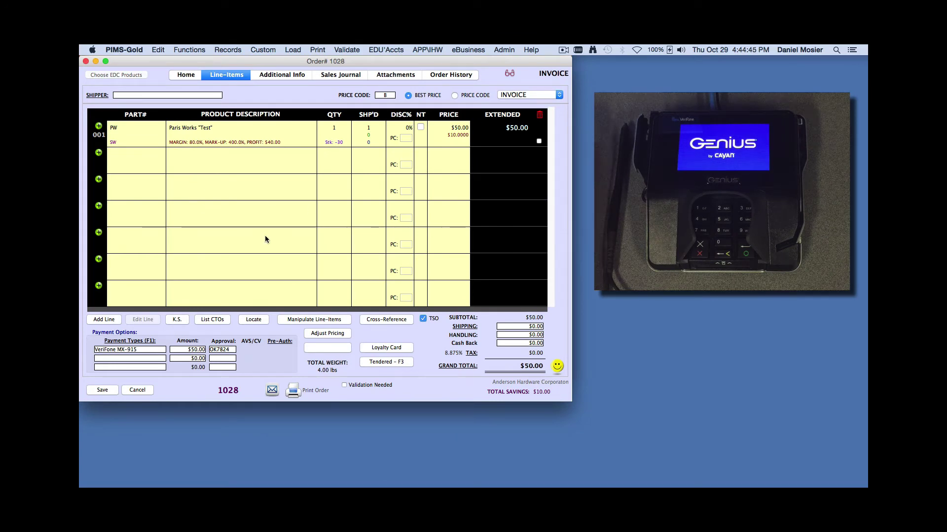
Save order 1028, close the order listing, and start the POS terminal
click(109, 387)
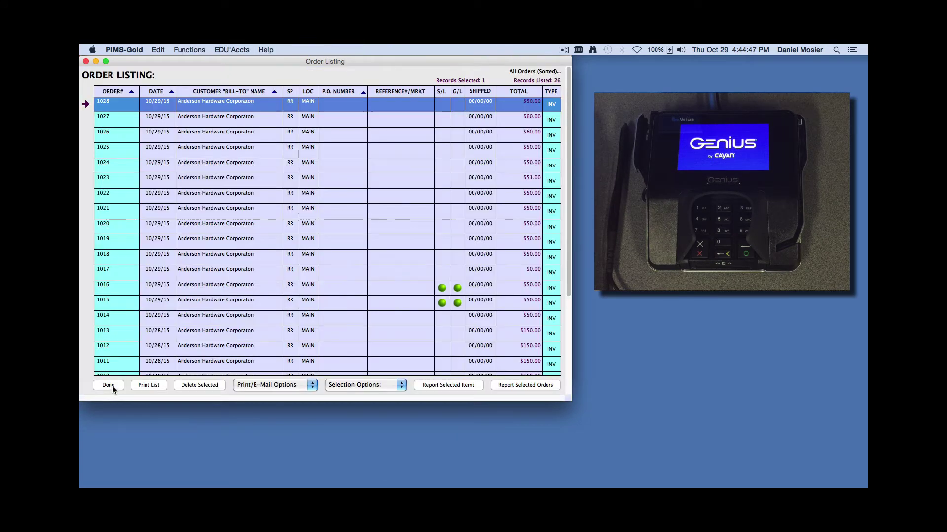
click(114, 385)
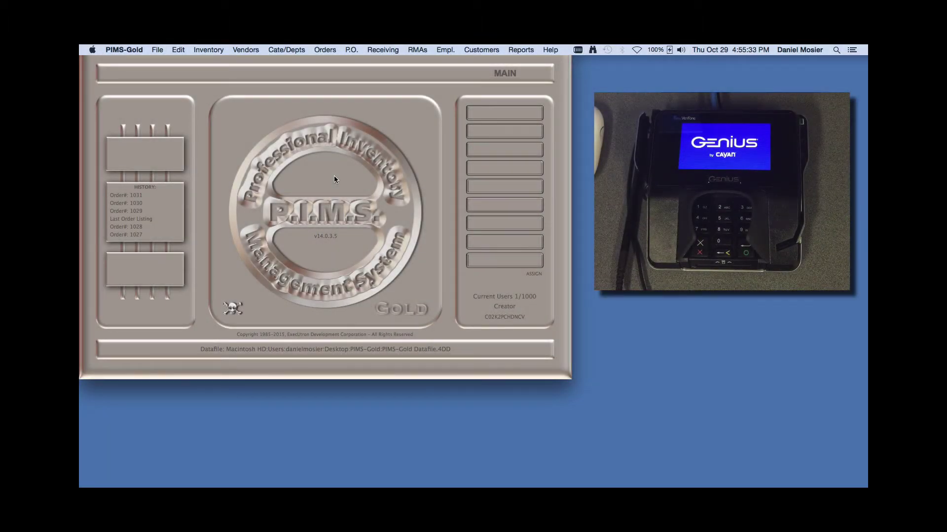
click(325, 50)
click(330, 71)
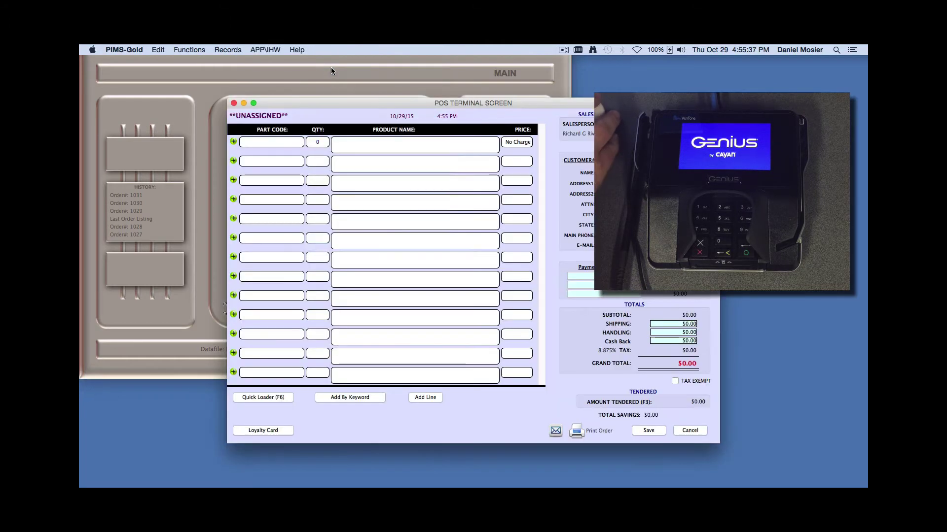
Ring up part PW with $20.00 cash back, charge $74.44 on VeriFone MX-915, and save POS order 1032
drag(350, 99, 228, 60)
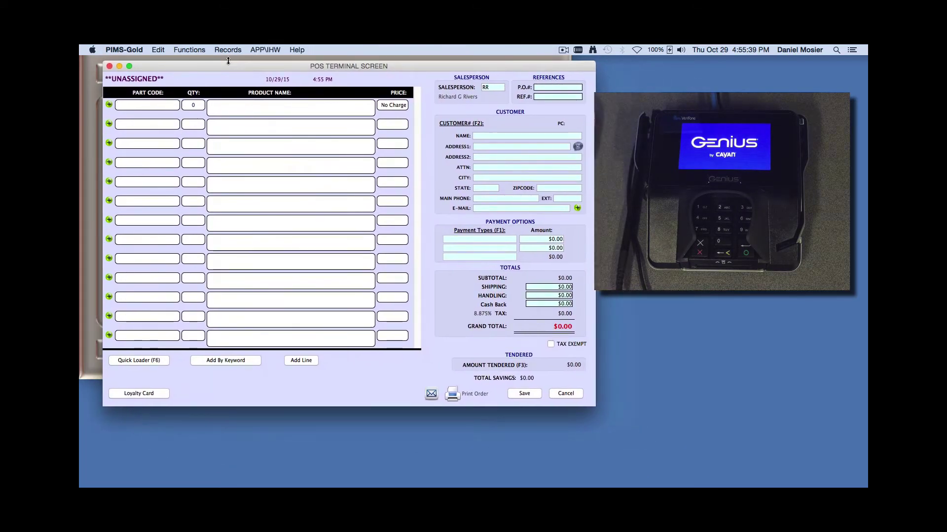
key(Tab)
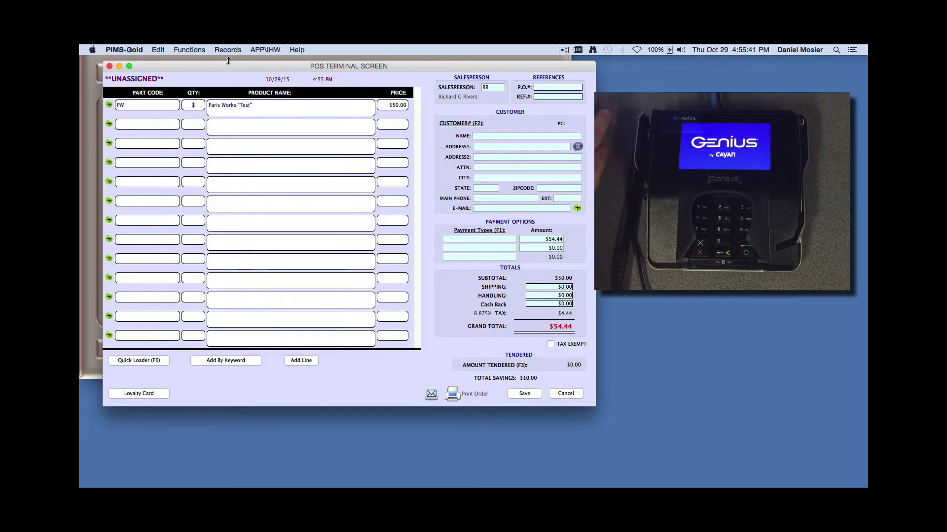
click(479, 240)
key(Return)
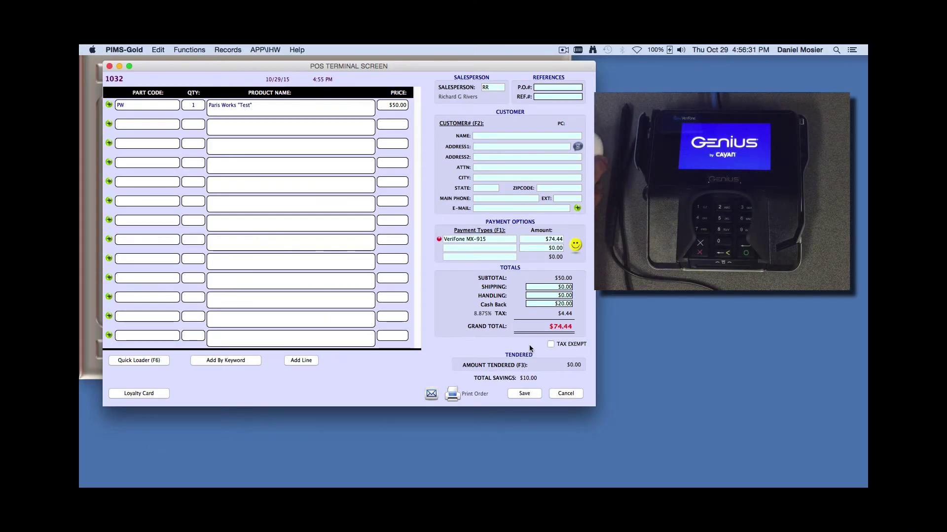
click(525, 393)
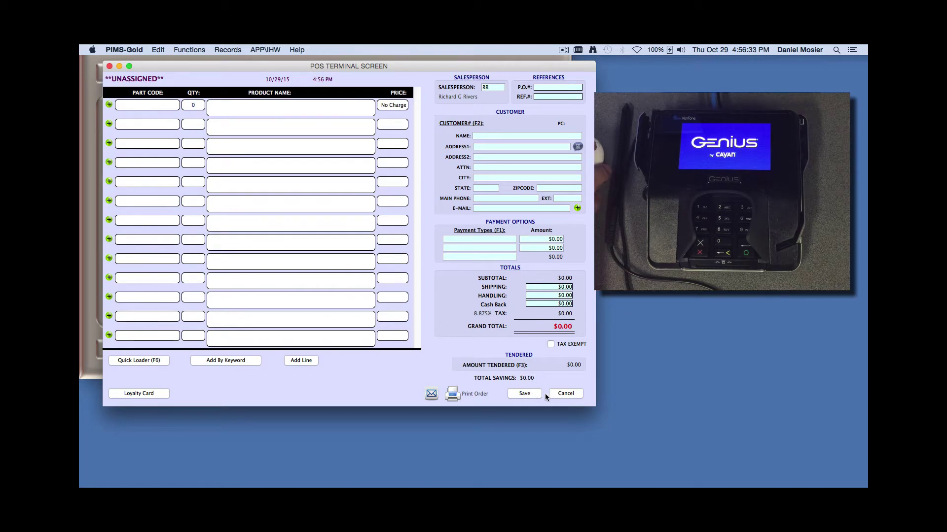
Close the POS terminal and list all orders
click(562, 393)
click(325, 50)
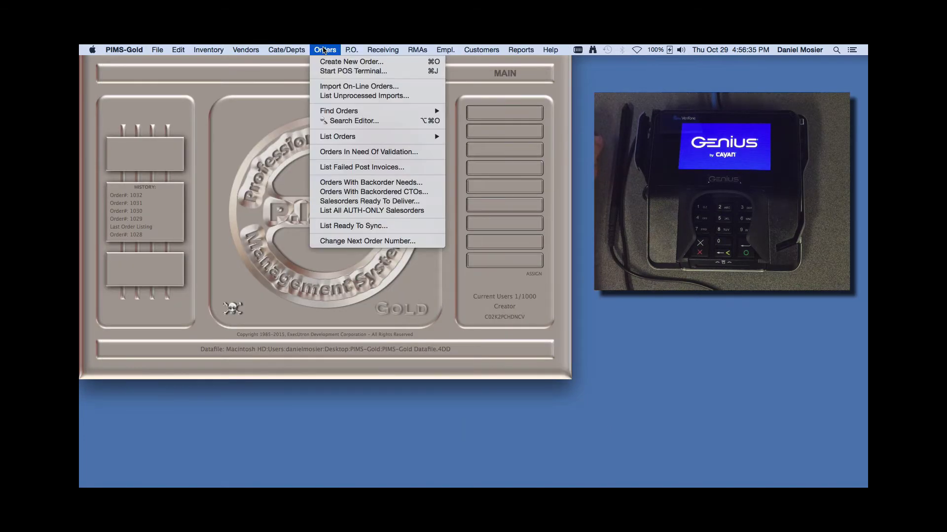
mouse_move(424, 136)
click(478, 138)
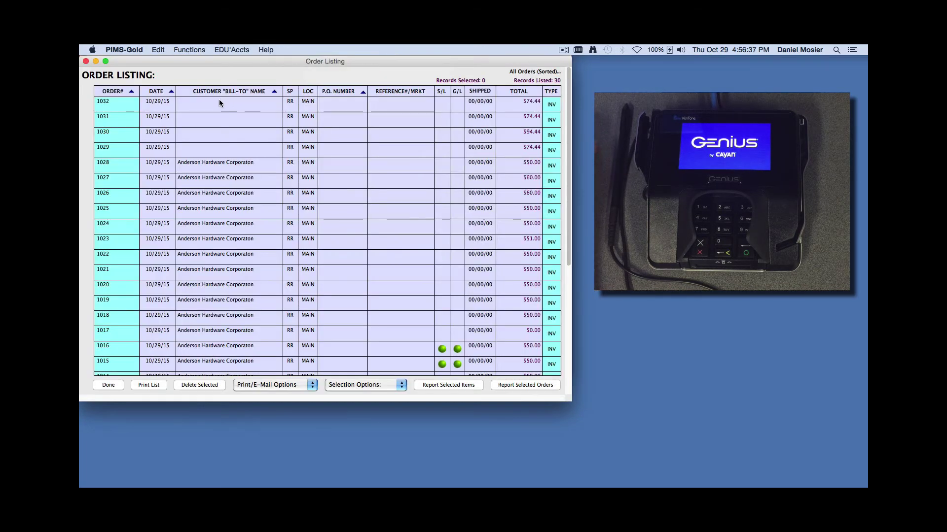
Review order 1032's sales journal, then close the order and the order listing
double_click(219, 99)
click(340, 75)
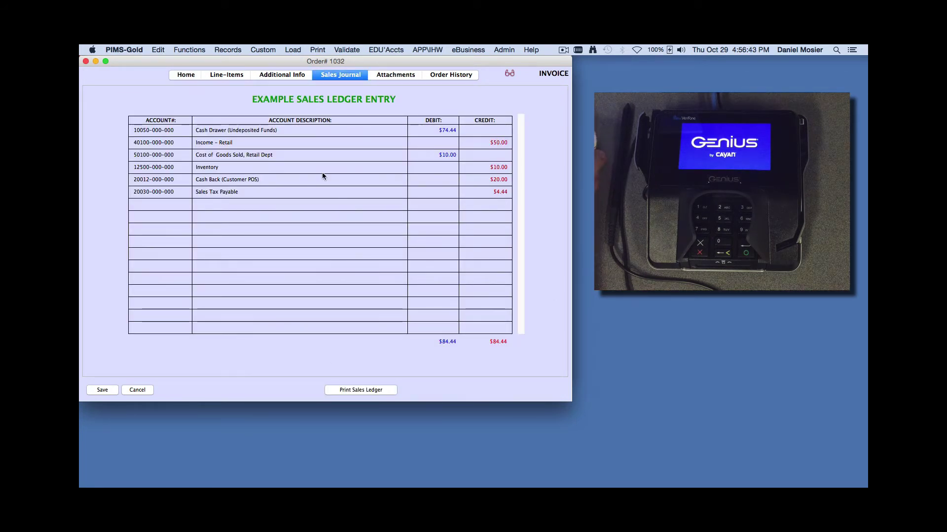
click(145, 393)
click(111, 385)
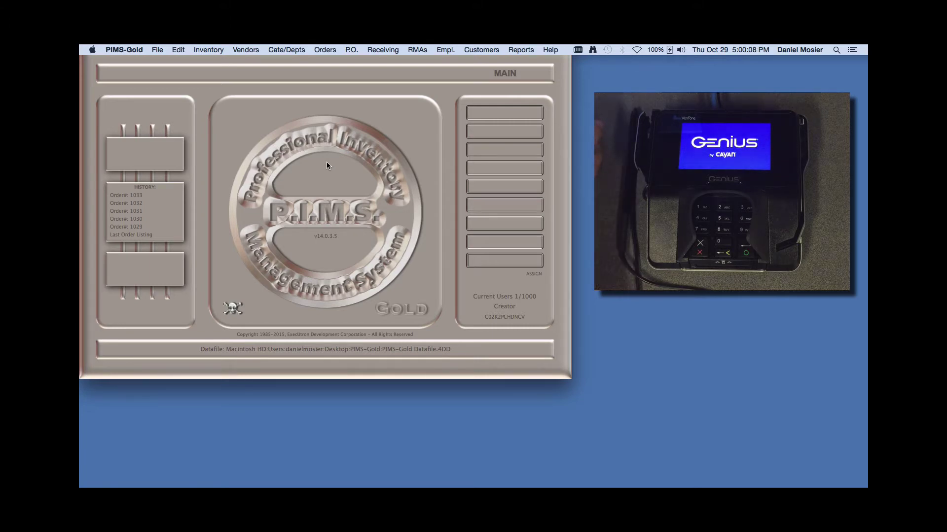
Create a $50.00 order for customer AH with part PW and charge it to VeriFone MX-915
click(327, 49)
click(328, 59)
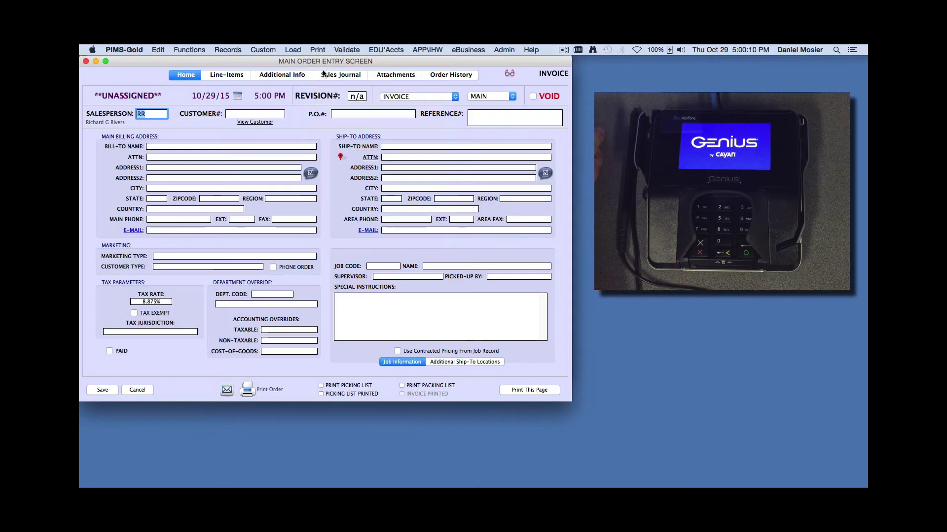
click(271, 113)
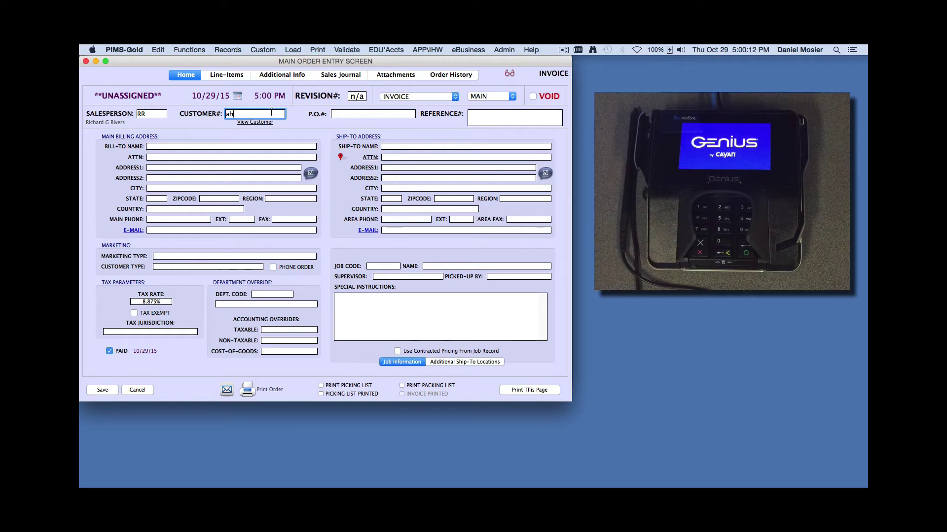
text(ah)
key(Return)
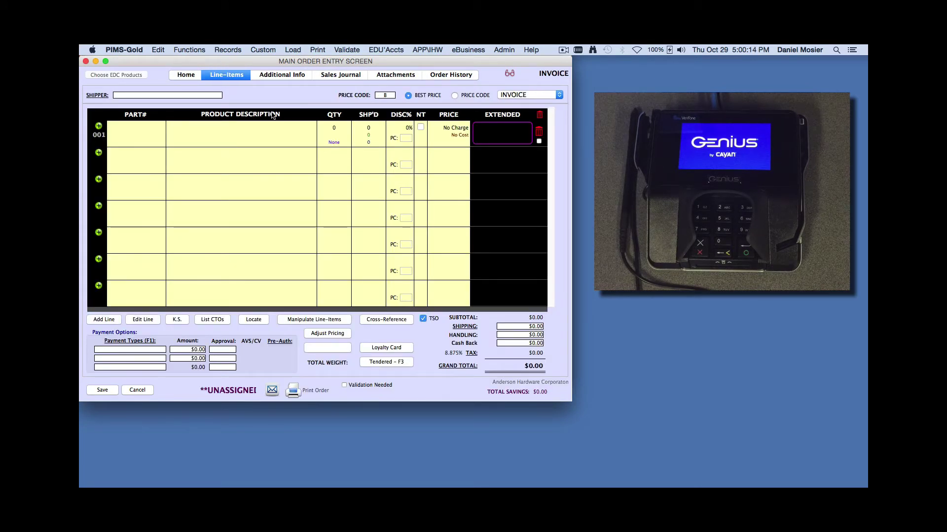
text(pw)
key(Return)
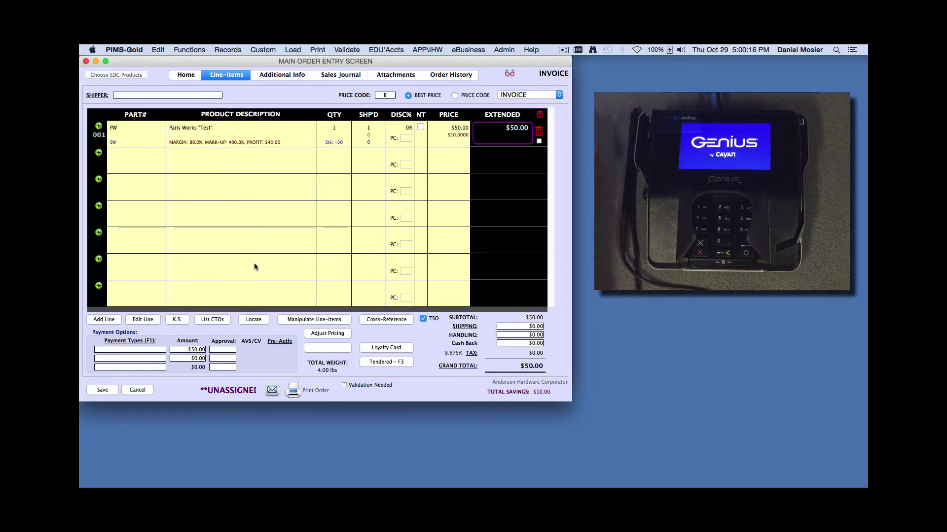
click(146, 352)
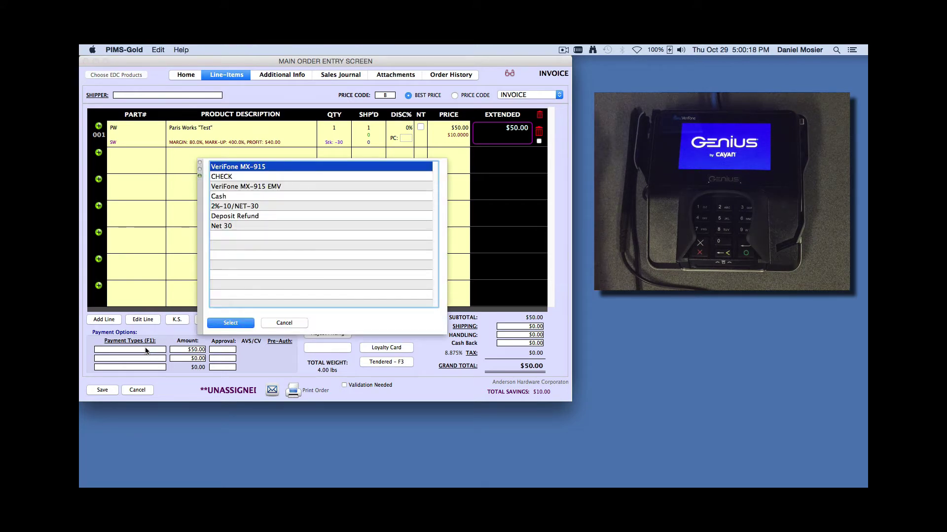
key(Return)
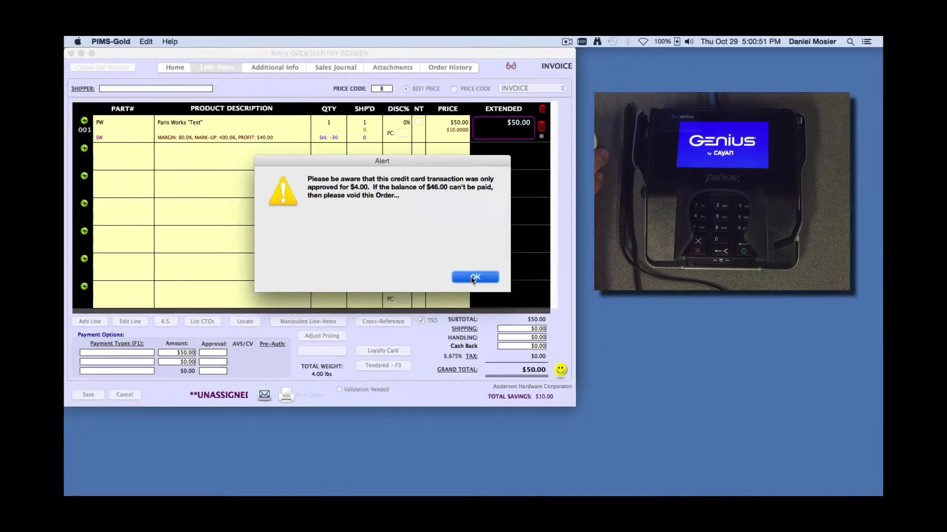
Acknowledge the $4.00 partial approval, then add and remove Cash for the $46.00 balance
click(468, 285)
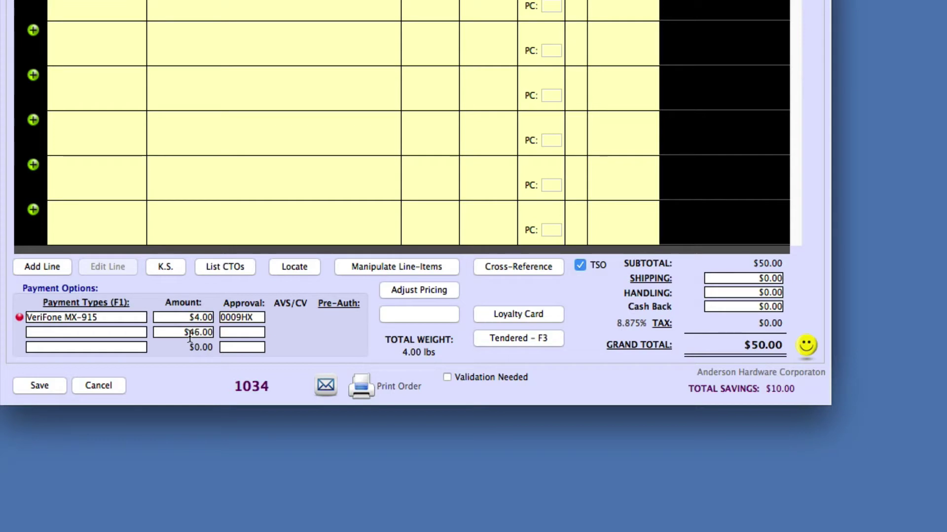
click(131, 335)
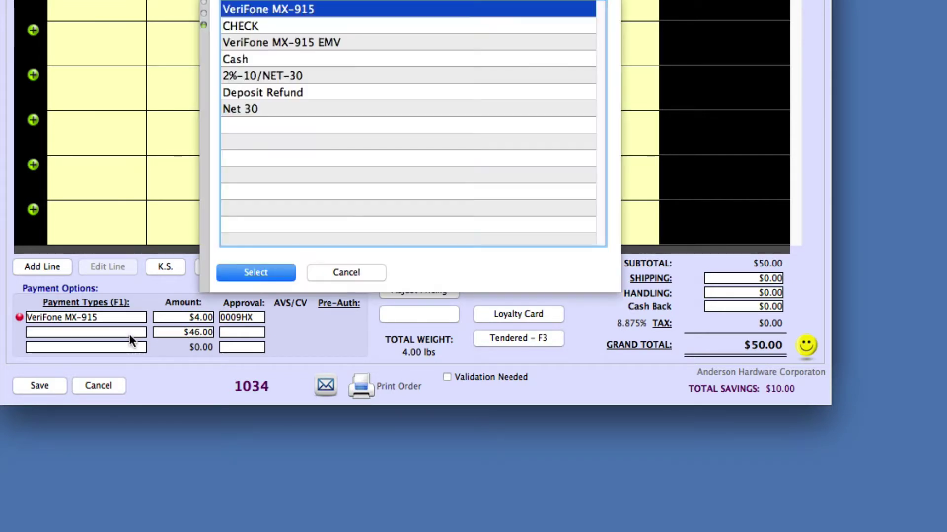
click(251, 59)
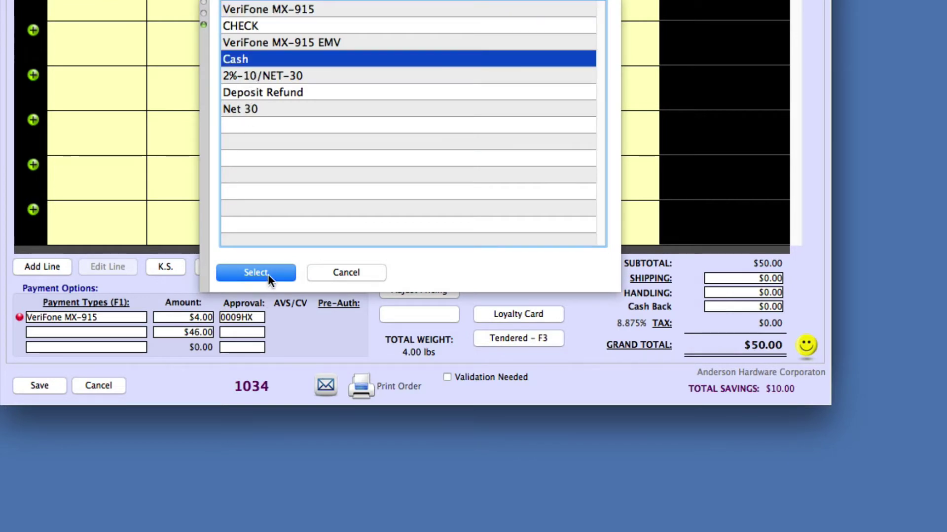
click(269, 274)
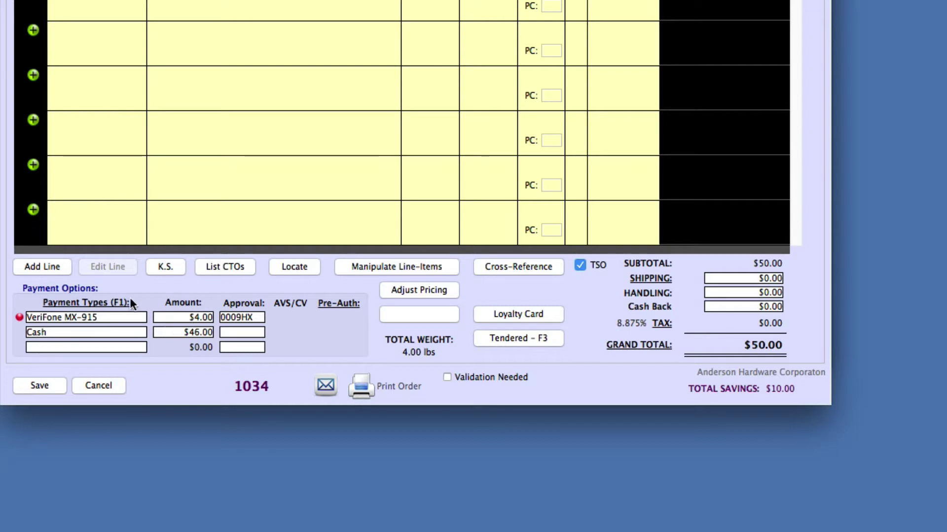
click(79, 333)
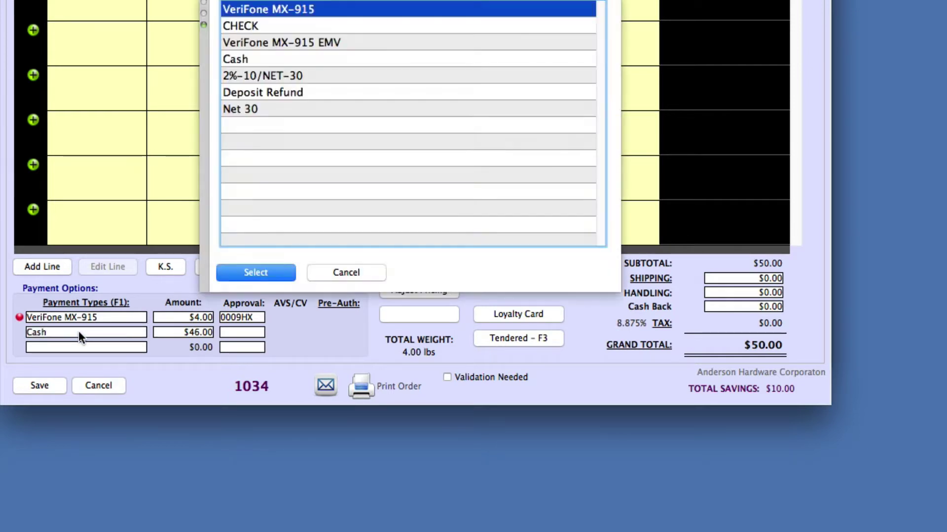
click(347, 273)
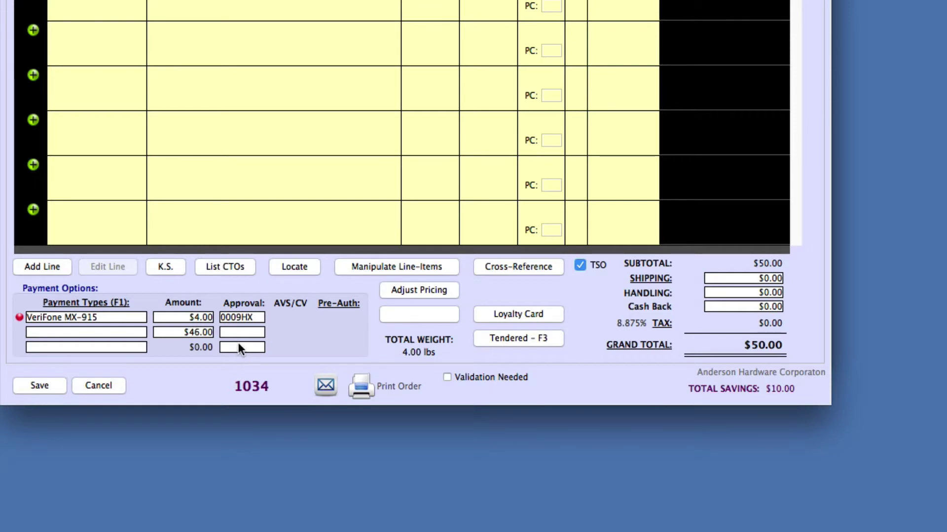
Void the $4.00 VeriFone MX-915 transaction and cancel order 1034
click(19, 318)
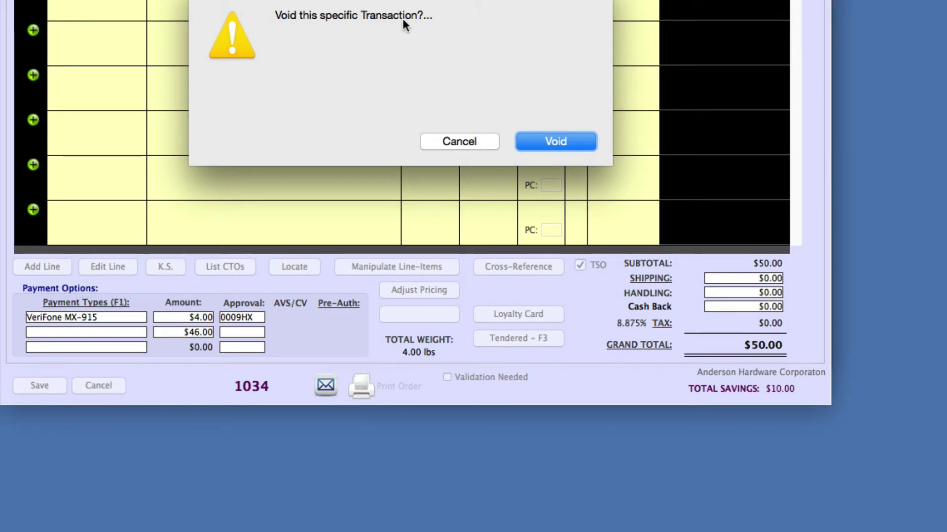
click(566, 141)
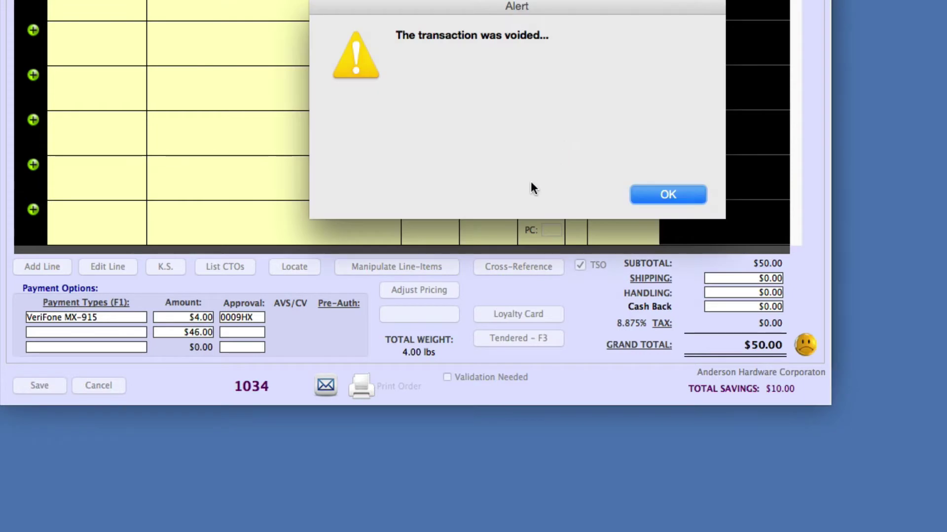
click(672, 196)
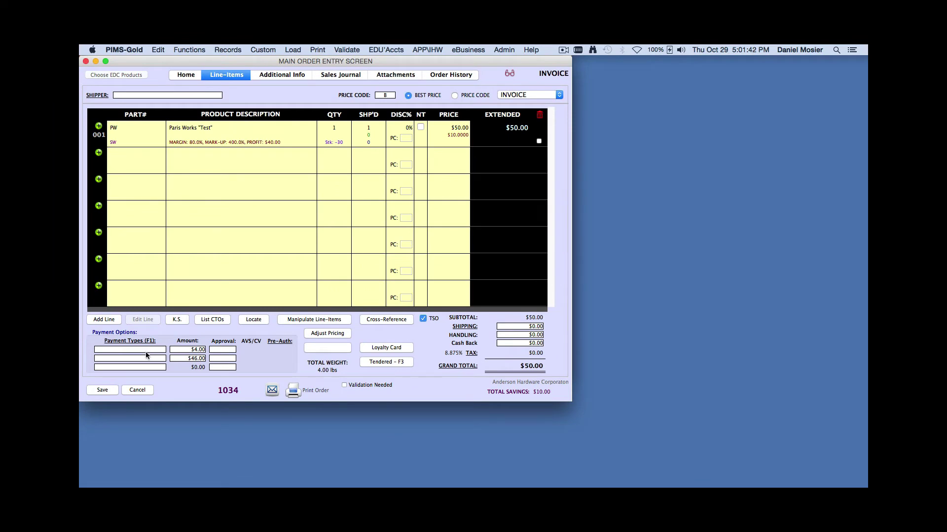
click(138, 390)
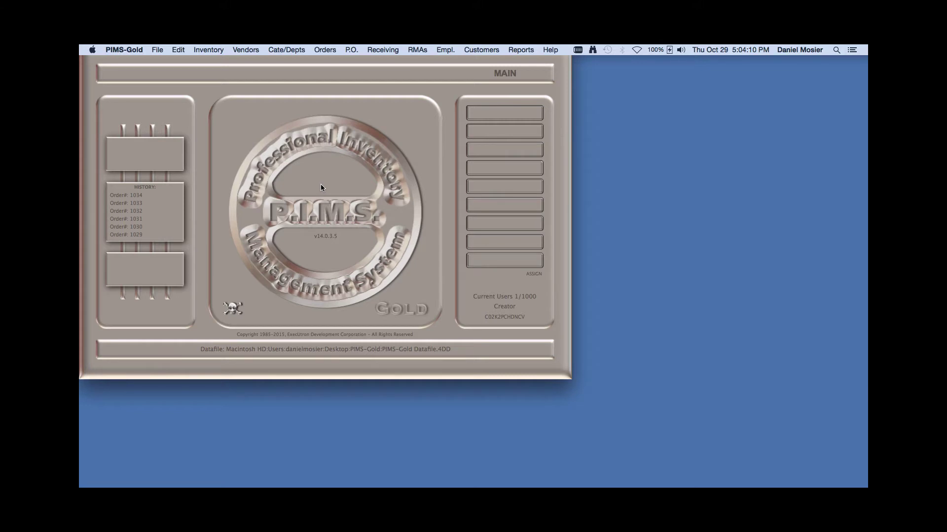
Create a new order for customer AHW with a Paris Works PW line item
click(326, 52)
click(340, 62)
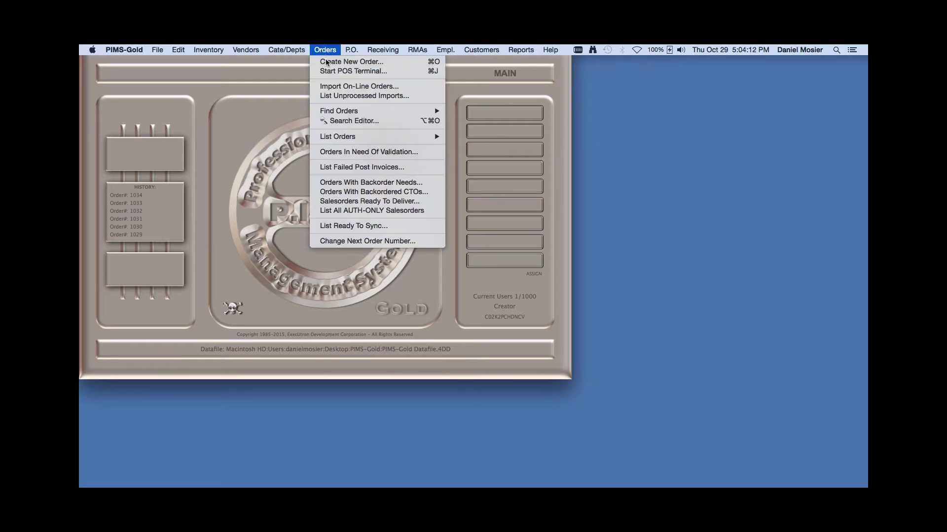
click(258, 113)
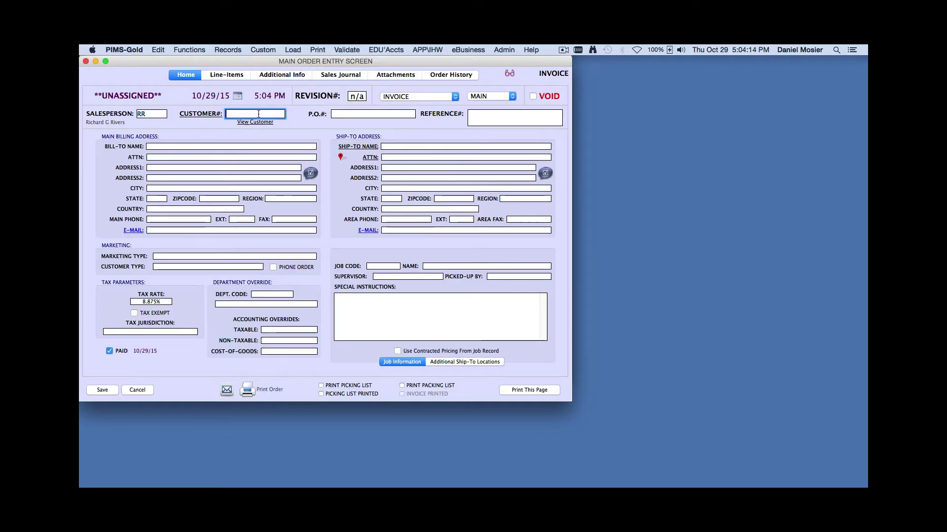
text(AHW)
key(Tab)
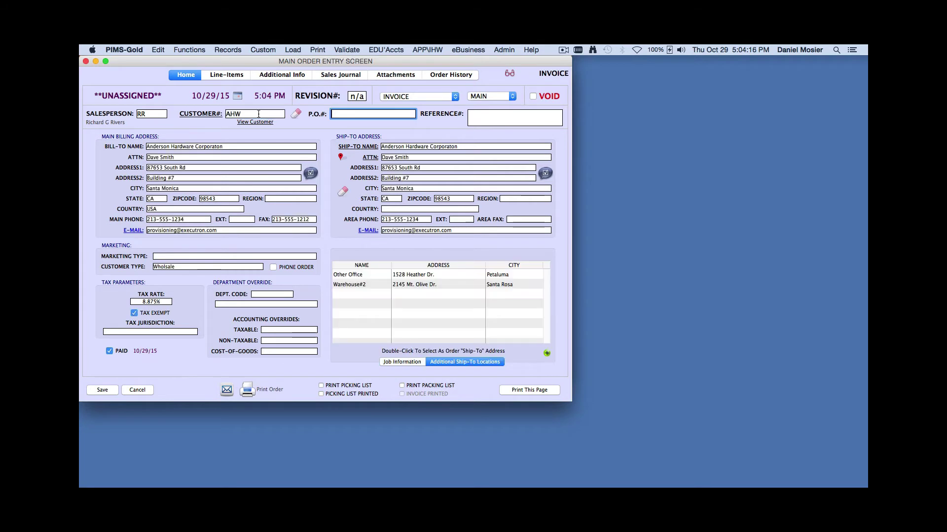
key(super+l)
text(PW)
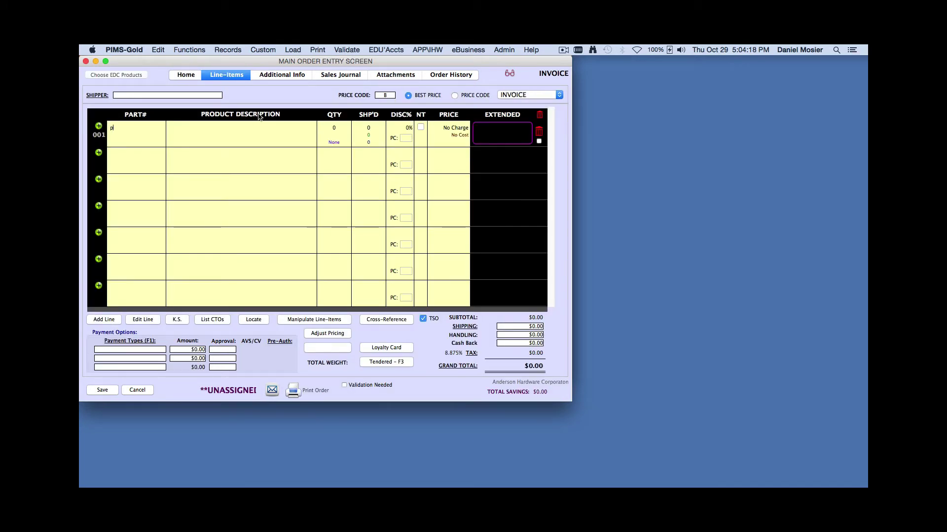
key(Tab)
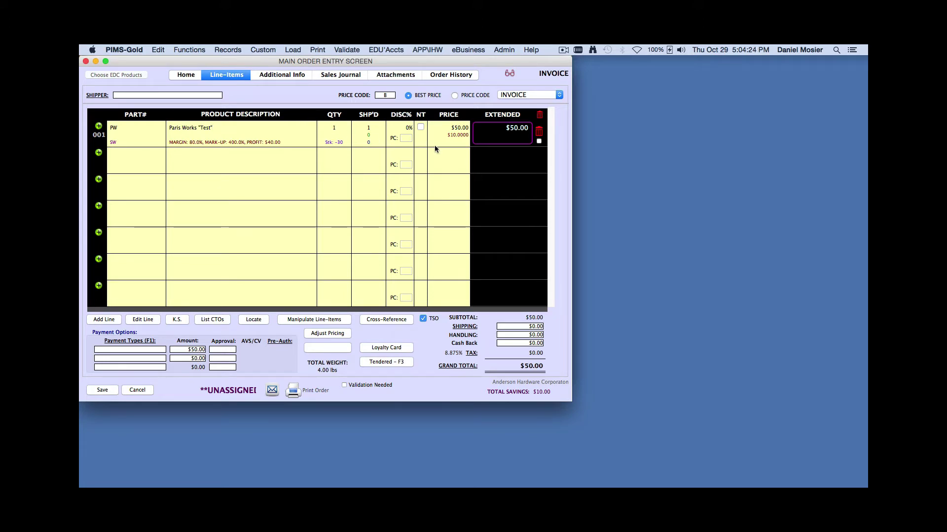
Override the line's $50.00 price to $2.08 and select VeriFone MX-915 EMV payment
click(472, 126)
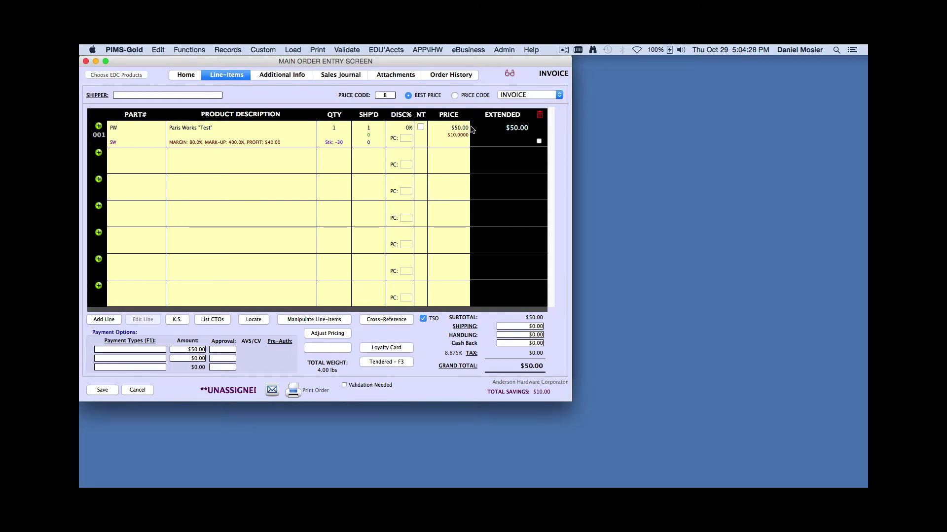
click(456, 131)
key(BackSpace)
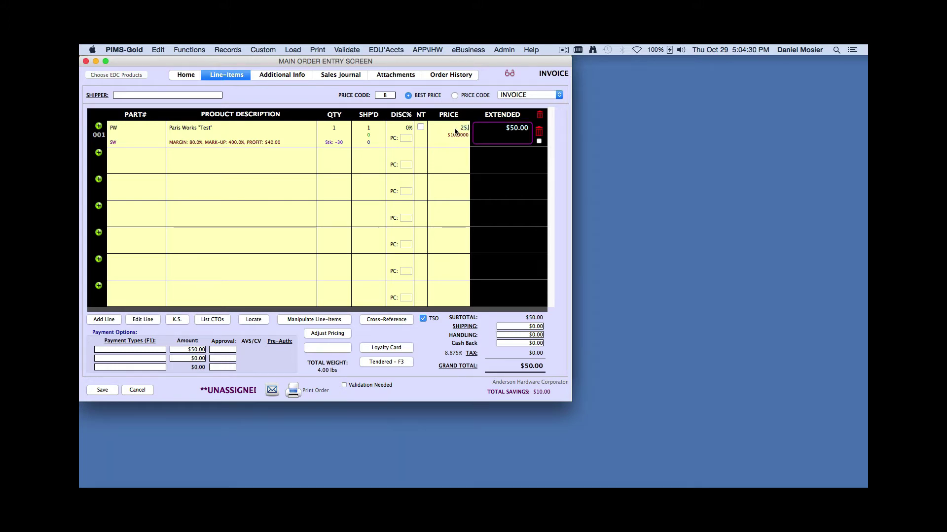
text(2.08)
key(Tab)
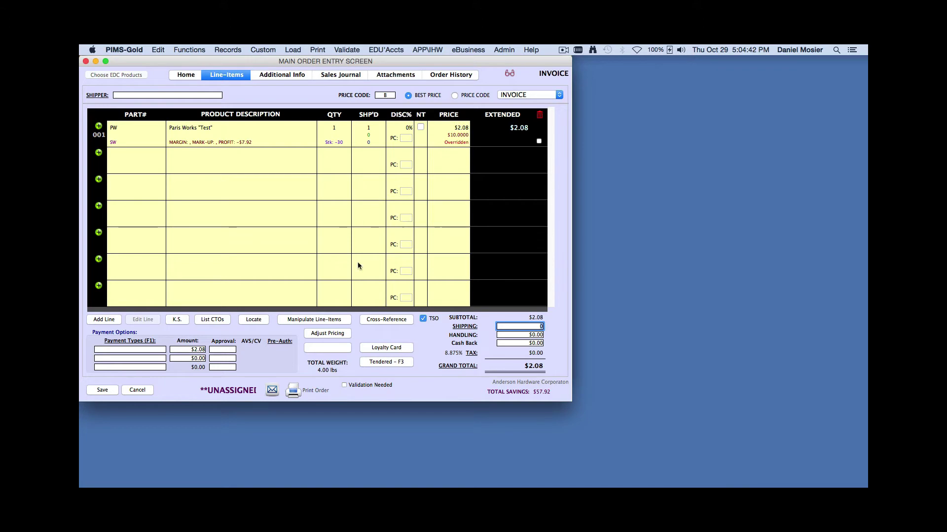
click(148, 350)
key(Down)
key(Down)
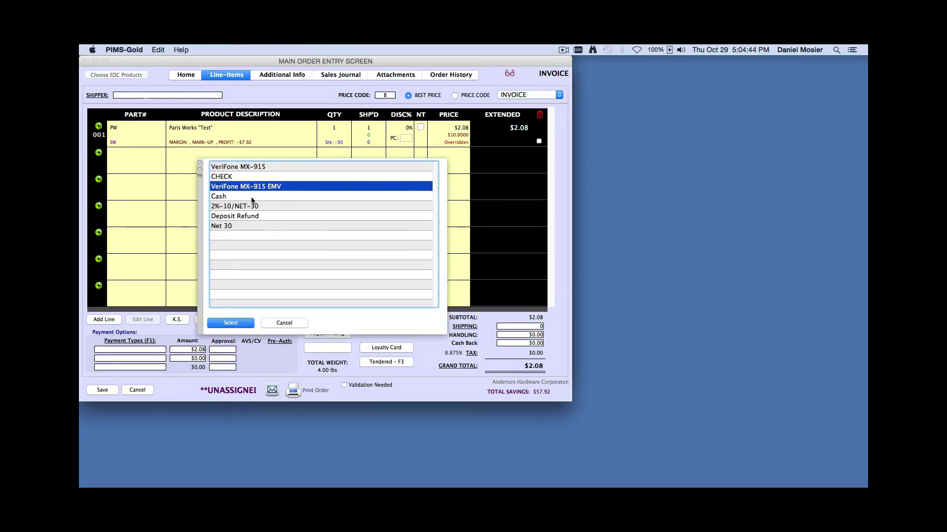
Pay by VeriFone MX-915 EMV, with a $1.00 card-offer discount reducing the charge to $1.08
click(245, 323)
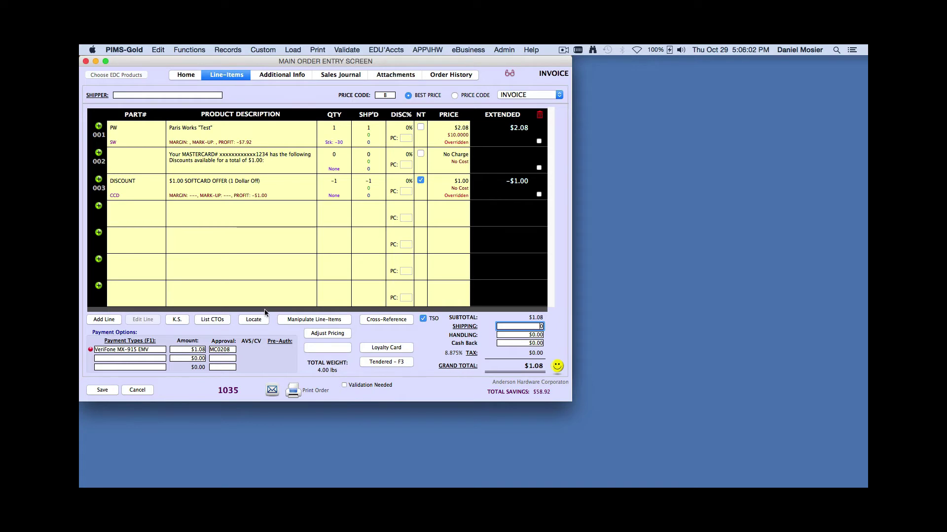
Save order 1035 and start a new order for customer 'and'
click(112, 391)
click(326, 50)
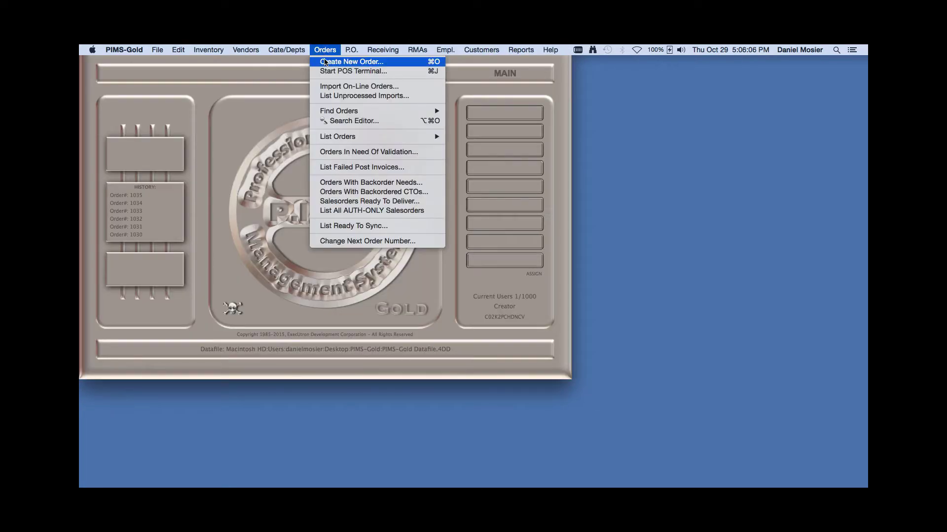
click(325, 60)
click(262, 113)
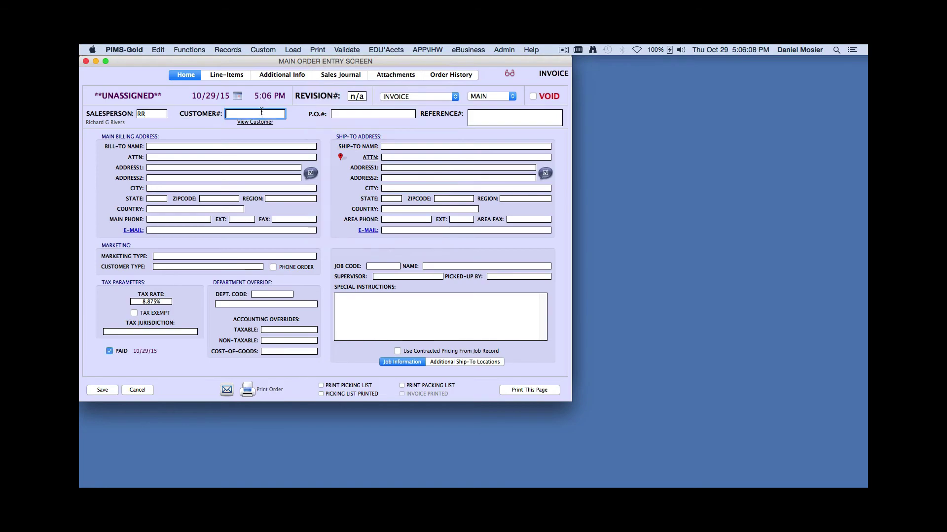
text(and)
key(Tab)
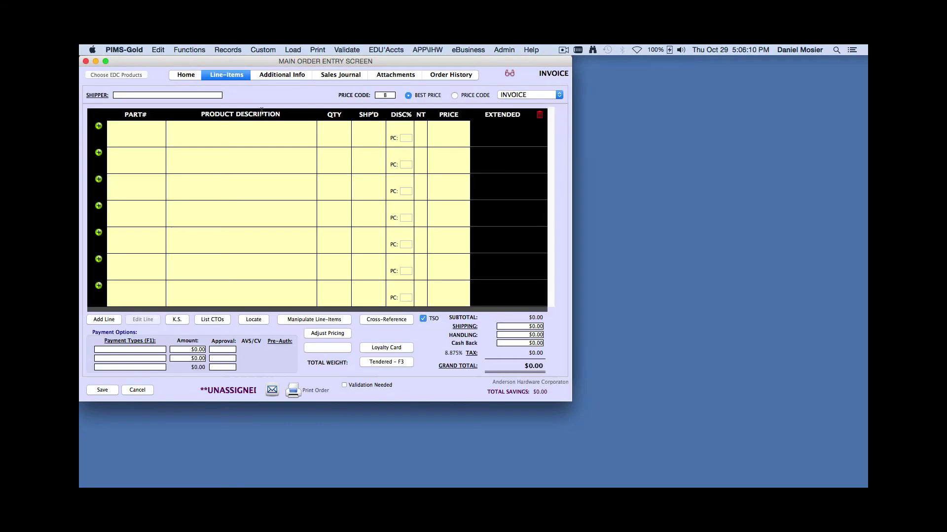
Add a Paris Works PW line with its price overridden to $2.11
text(PW)
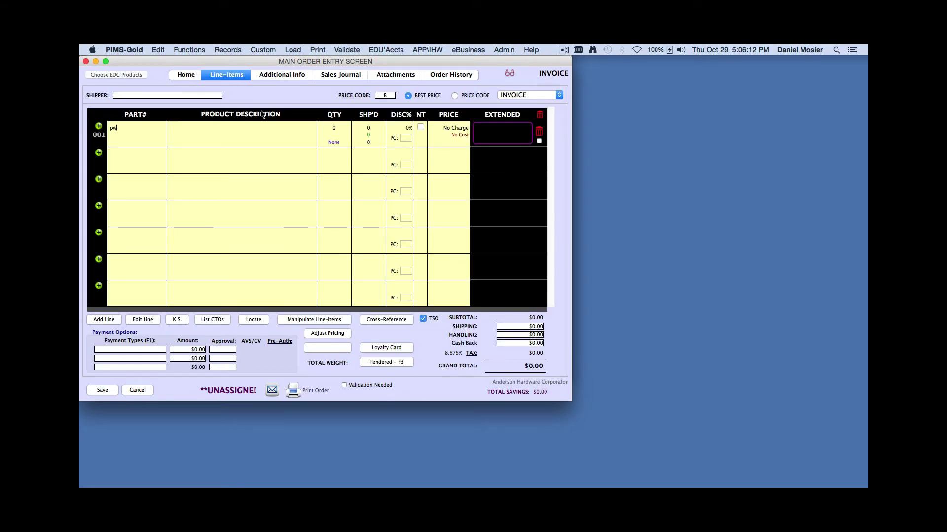
key(Tab)
key(Tab)
key(Tab)
key(Tab)
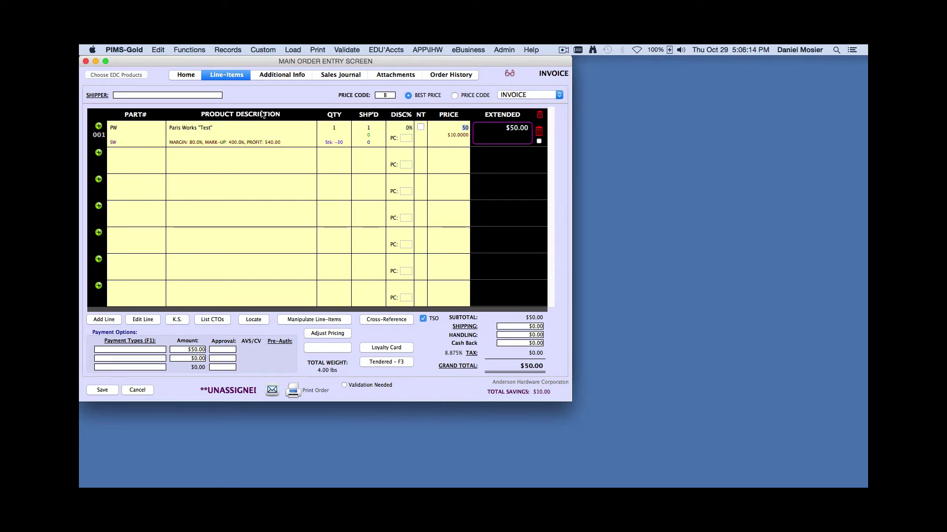
text(2.11)
key(Tab)
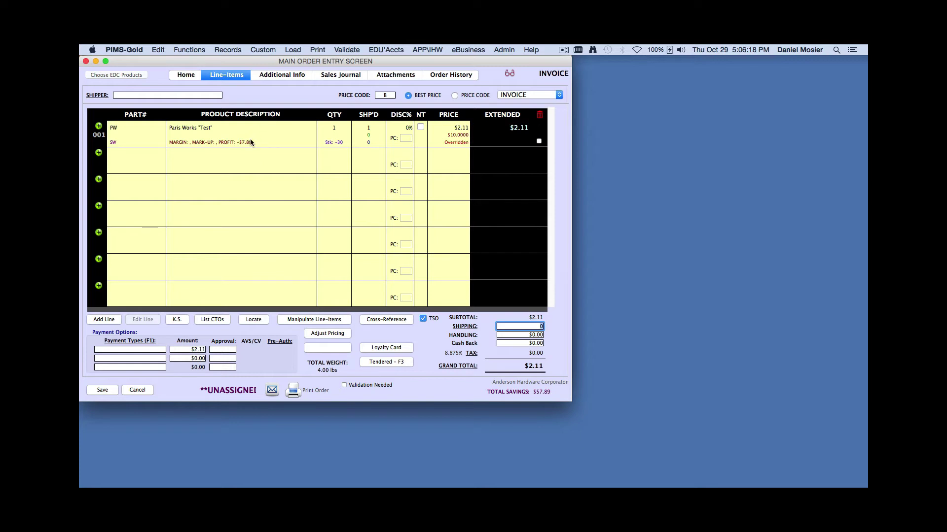
click(158, 351)
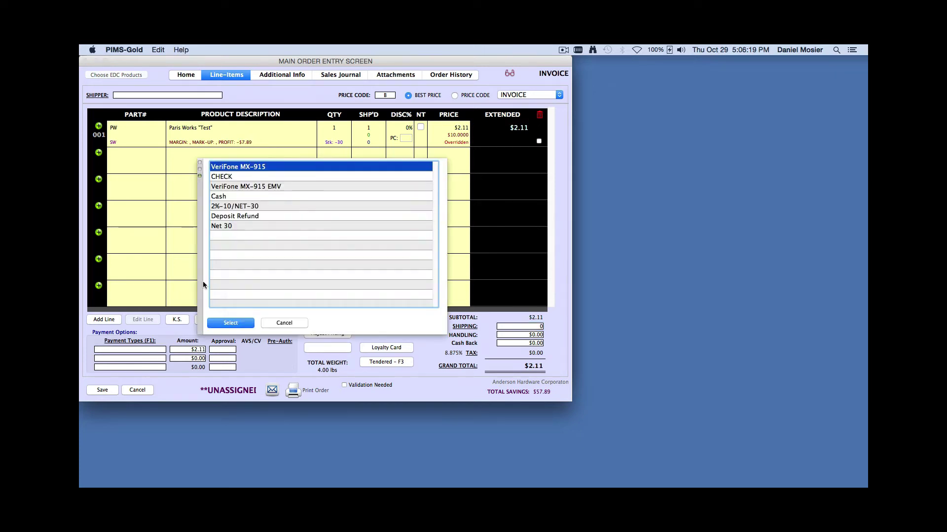
Pay $2.11 by VeriFone MX-915 EMV and view the $10.11 sales journal entry
click(260, 188)
click(237, 325)
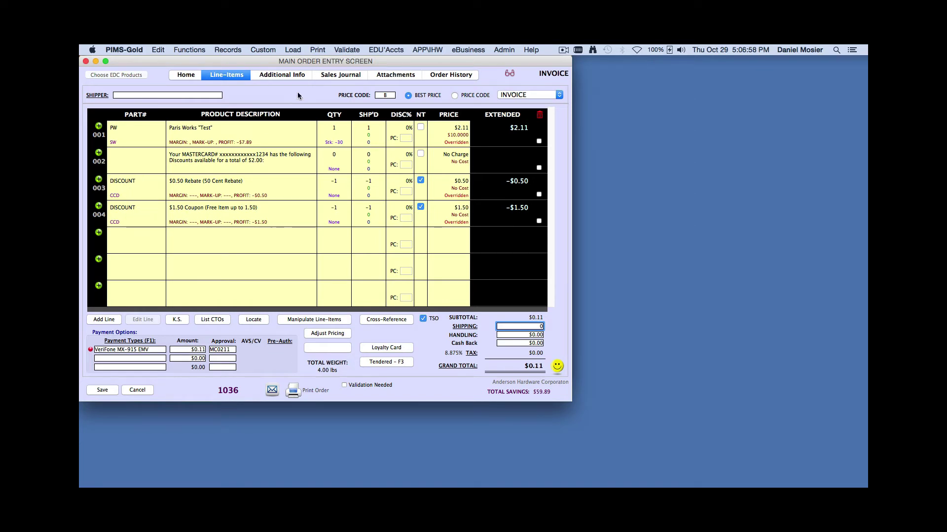
click(344, 75)
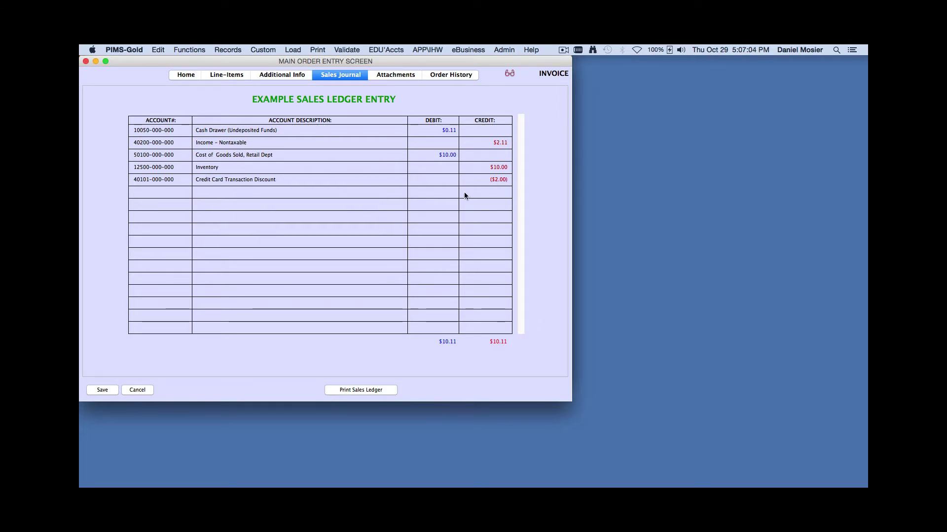
Return to the Home tab and save order 1036
click(186, 75)
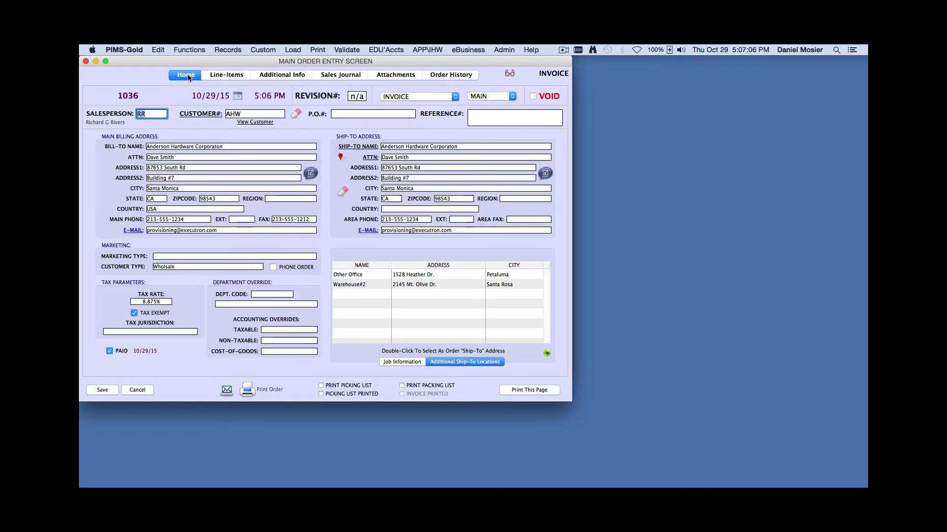
click(102, 390)
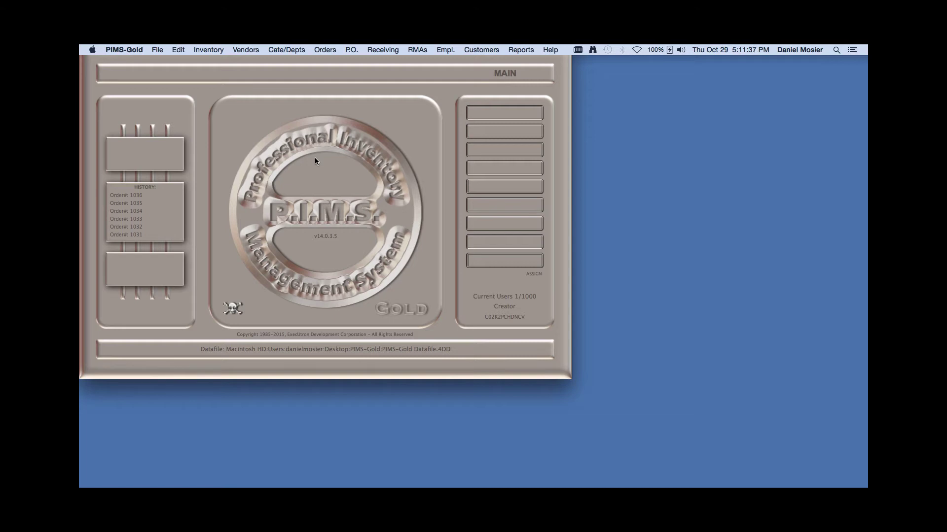
Create a new order for customer ahw with a Paris Works PW line
click(321, 49)
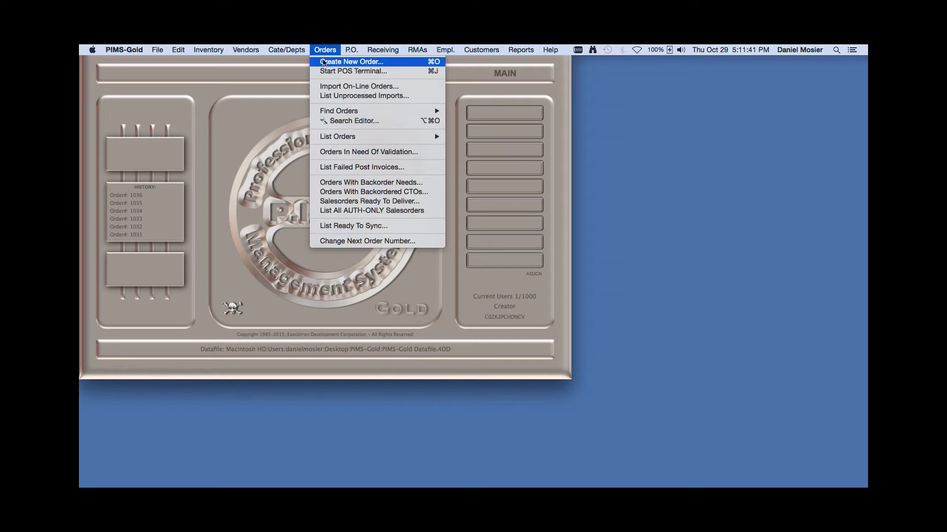
click(324, 61)
click(264, 112)
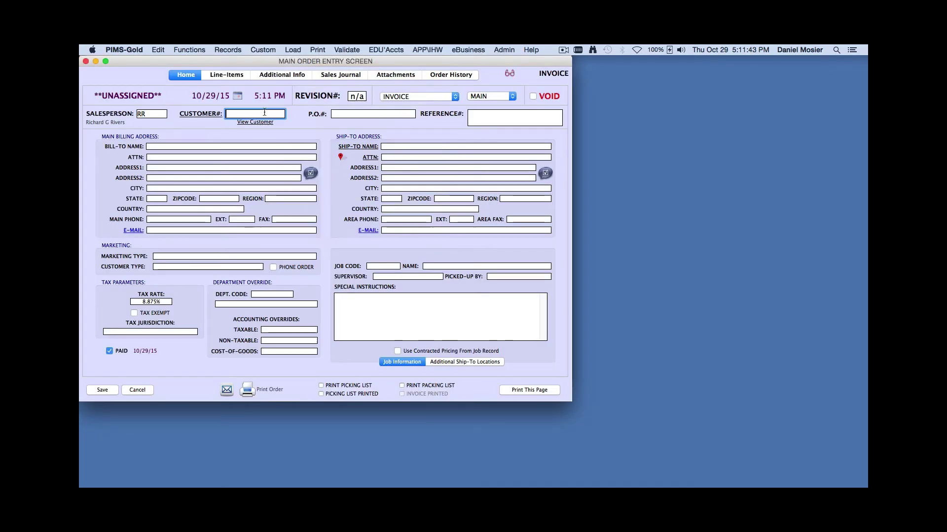
text(ahw)
key(Return)
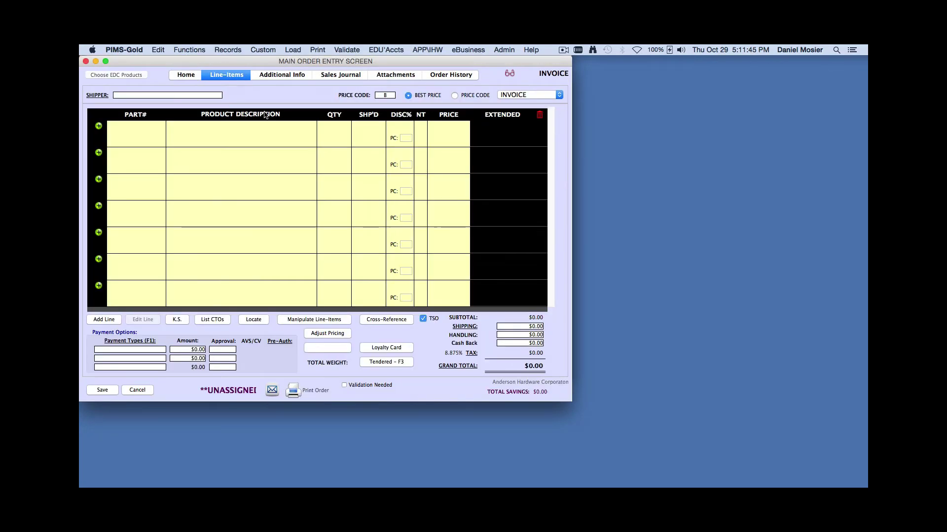
text(PW)
key(Return)
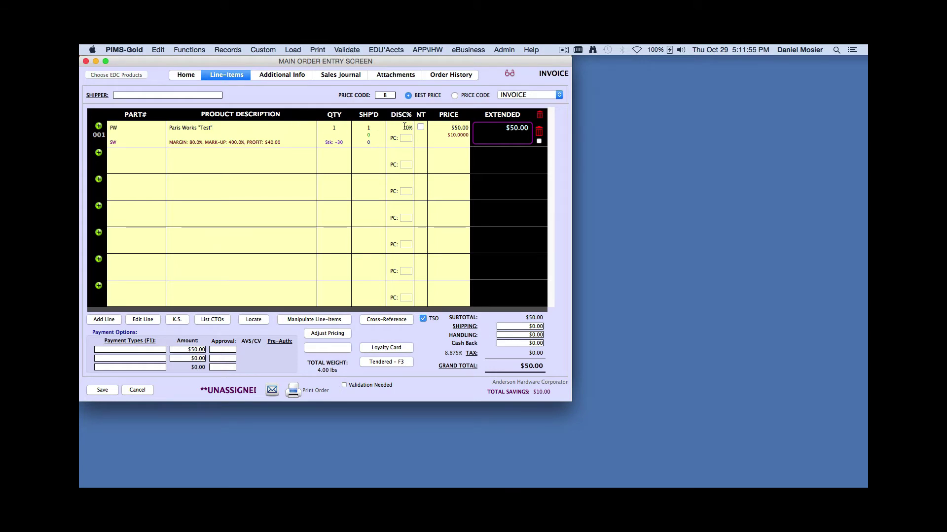
Override the Paris Works line price to $6.01
click(454, 133)
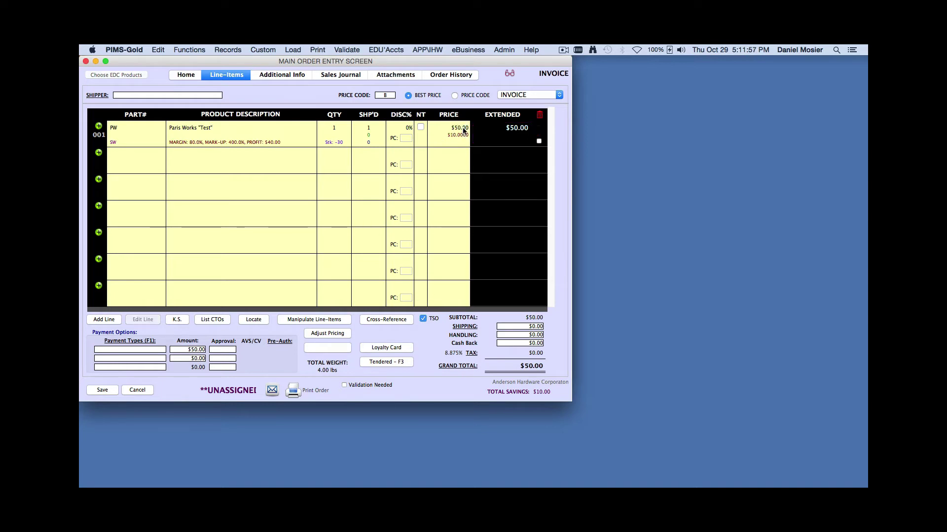
click(458, 130)
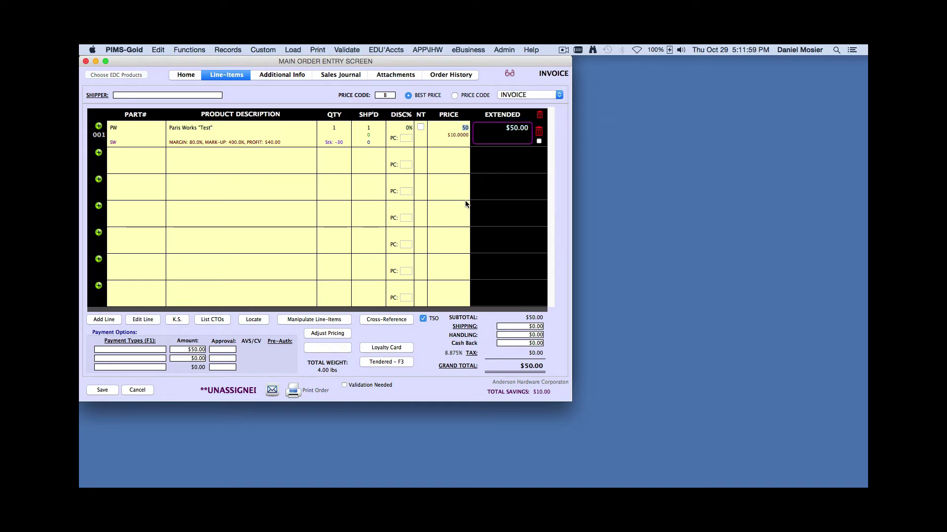
text(6.01)
key(Tab)
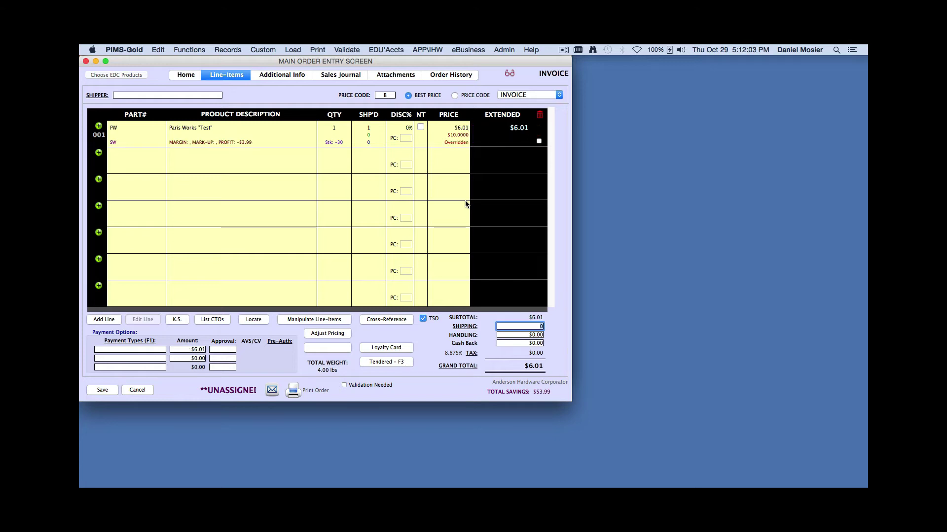
click(151, 349)
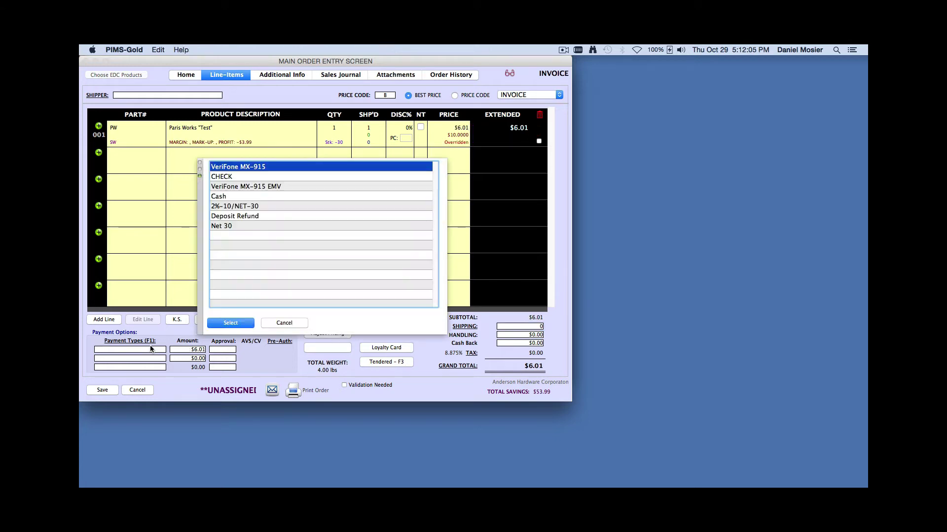
Pay the $6.01 order with VeriFone MX-915 EMV, then bring up its print PDF options
click(259, 187)
click(239, 322)
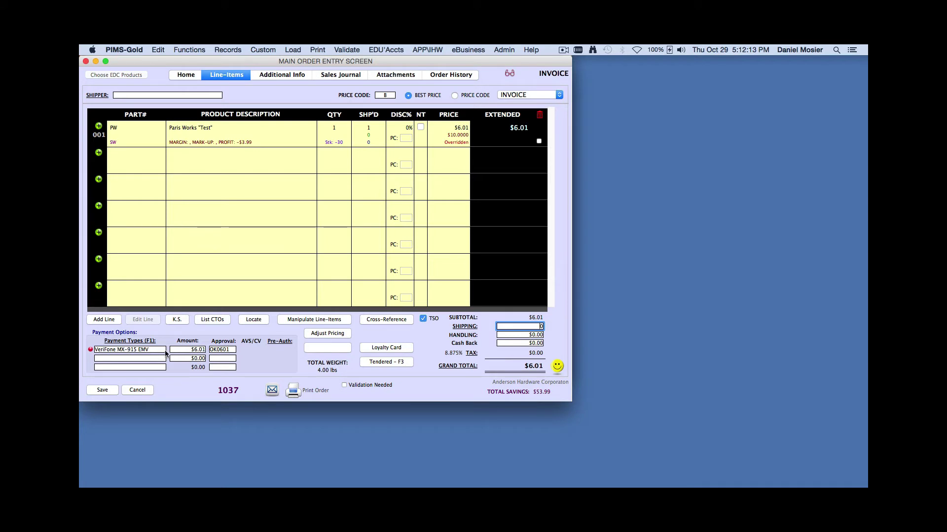
click(292, 392)
click(410, 228)
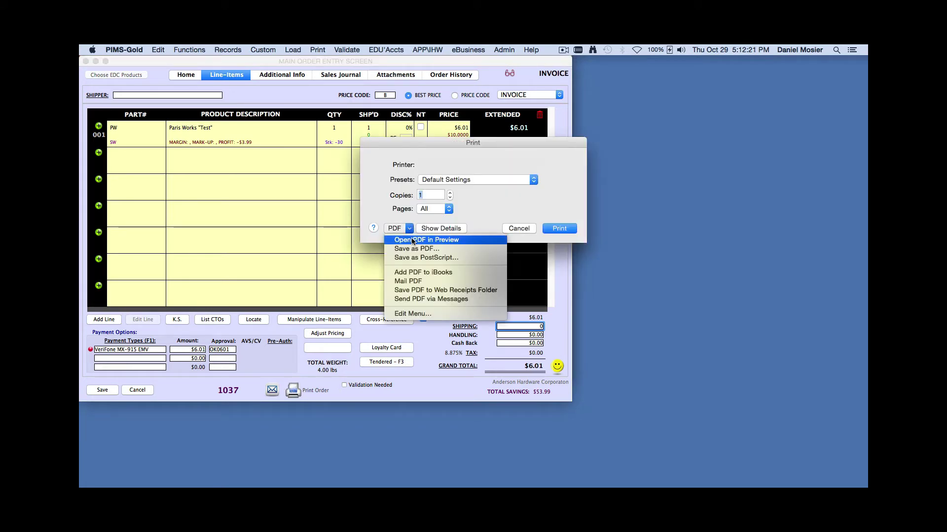
Open invoice 1037 as a PDF in Preview
click(413, 239)
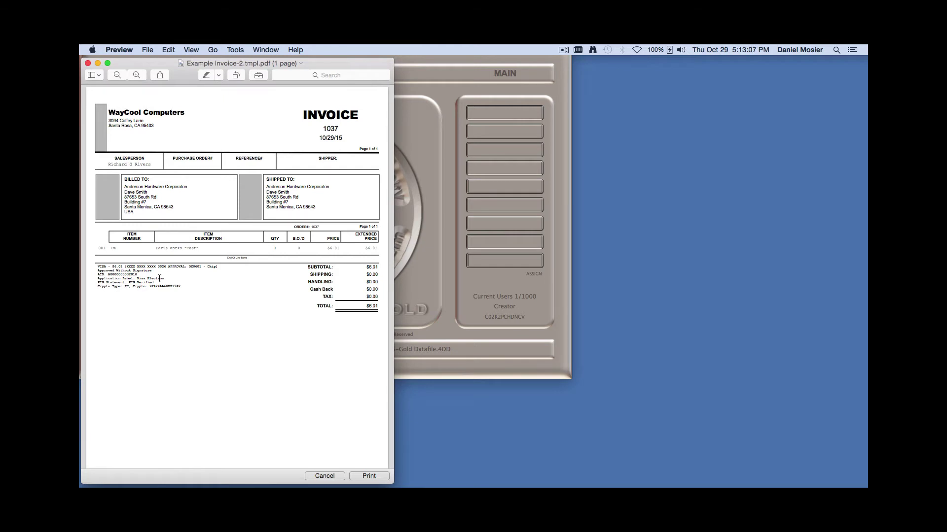
Check the VISA payment line on the invoice PDF, then close it without printing
mouse_move(217, 267)
mouse_down()
mouse_move(93, 268)
mouse_move(191, 288)
mouse_move(182, 286)
mouse_up()
click(182, 286)
click(325, 476)
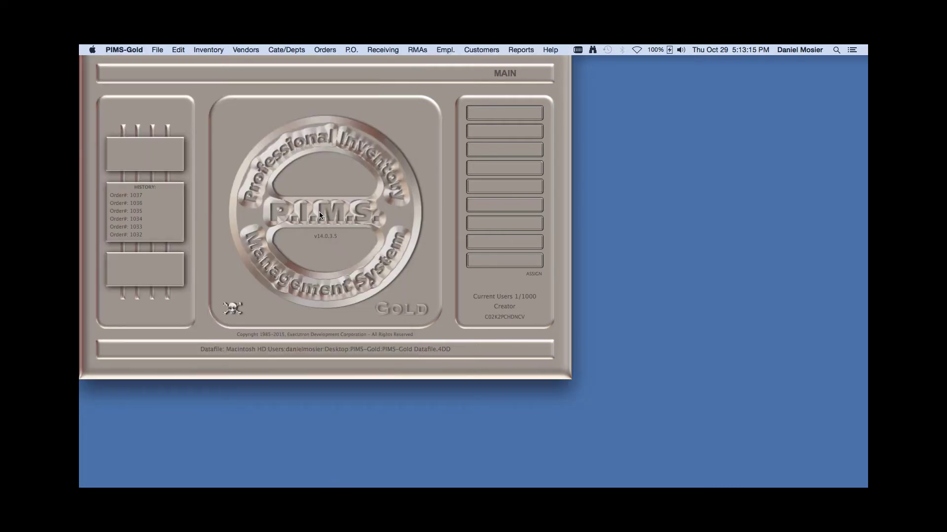
Start a new order for customer ahw with part PW priced at $6.02
click(324, 50)
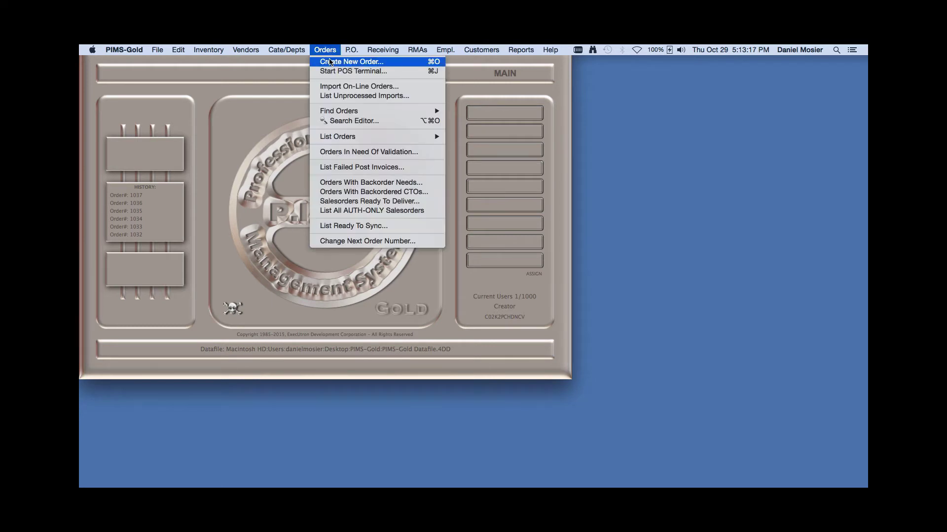
click(330, 61)
click(259, 113)
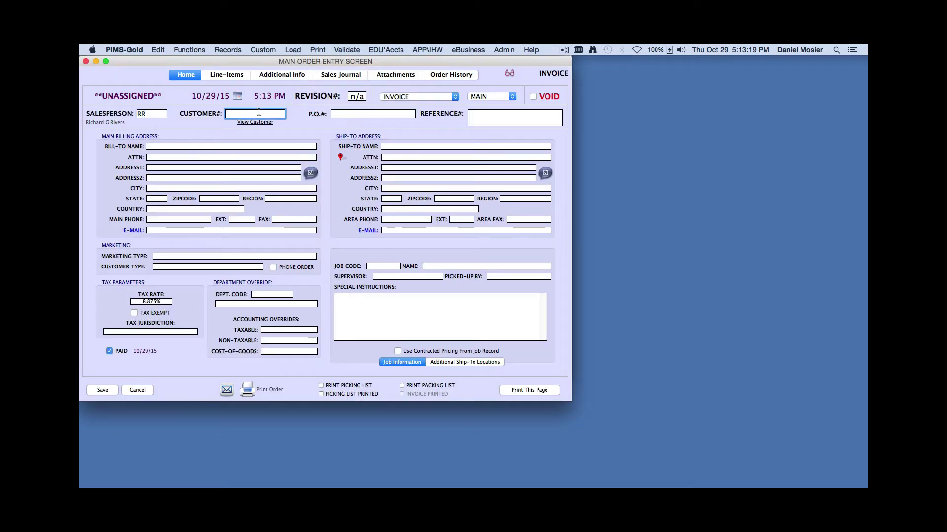
text(ahw)
key(Tab)
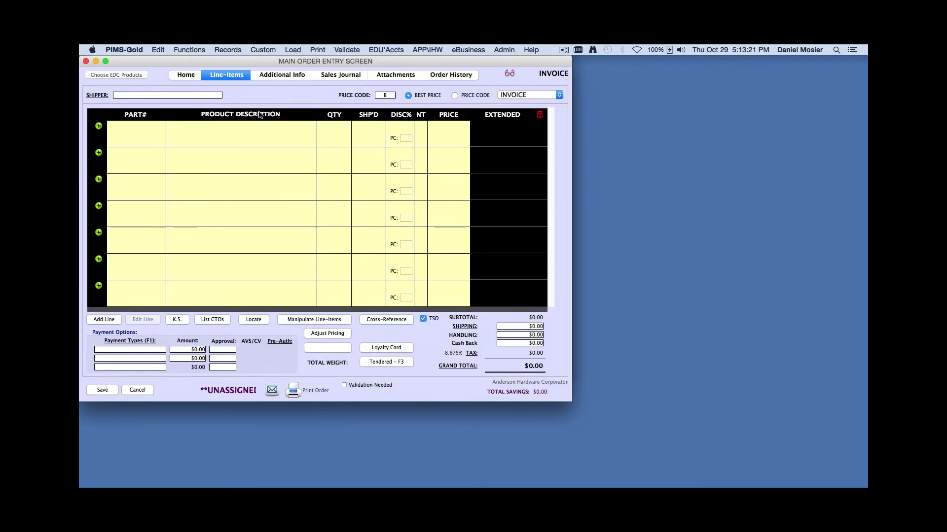
key(Return)
text(pw)
key(Tab)
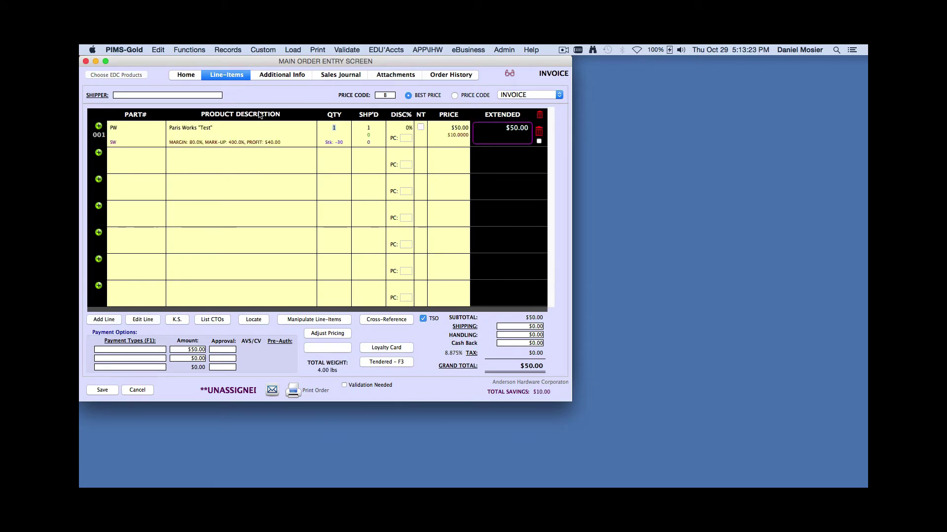
key(Tab)
key(Tab)
key(Tab)
text(6.02)
Pay the $6.02 order with VeriFone MX-915 EMV and print it
click(123, 351)
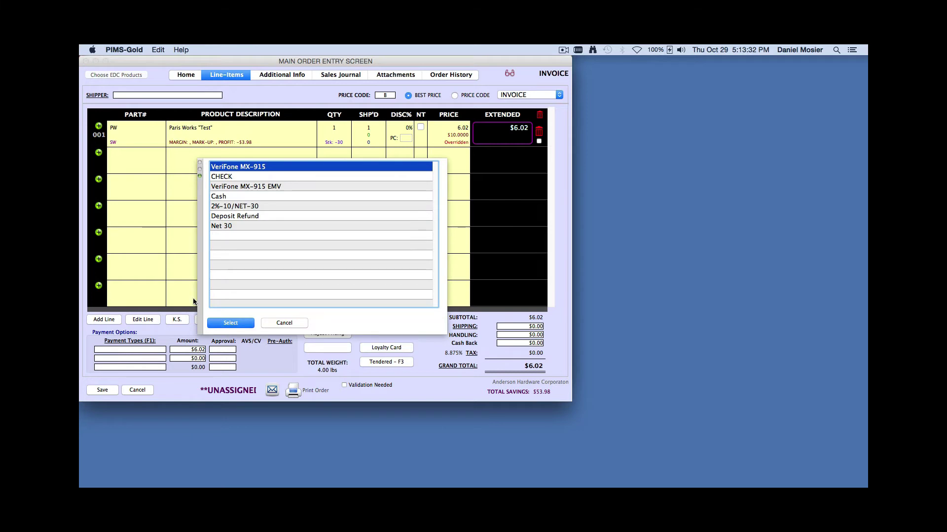
double_click(272, 186)
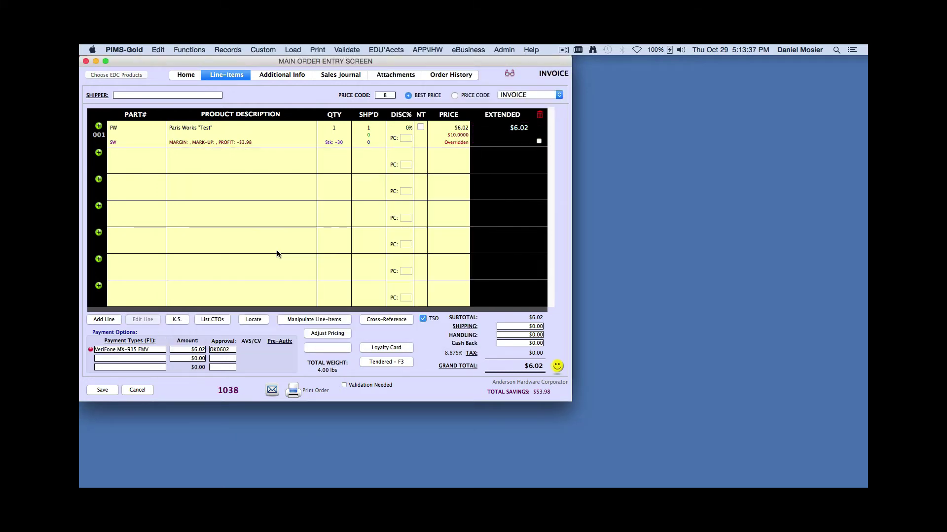
click(294, 391)
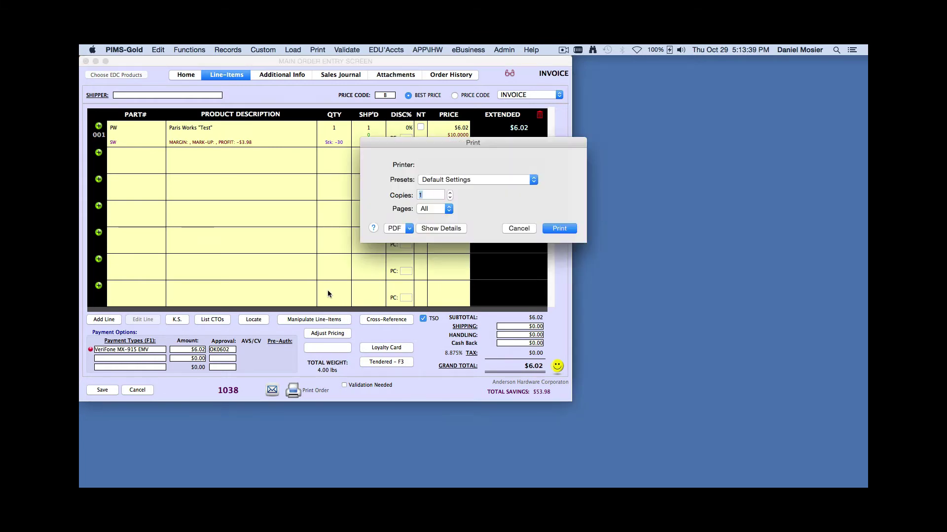
Open invoice 1038 as a PDF in Preview, check the AMEX expiry, and close it unprinted
click(409, 229)
click(410, 240)
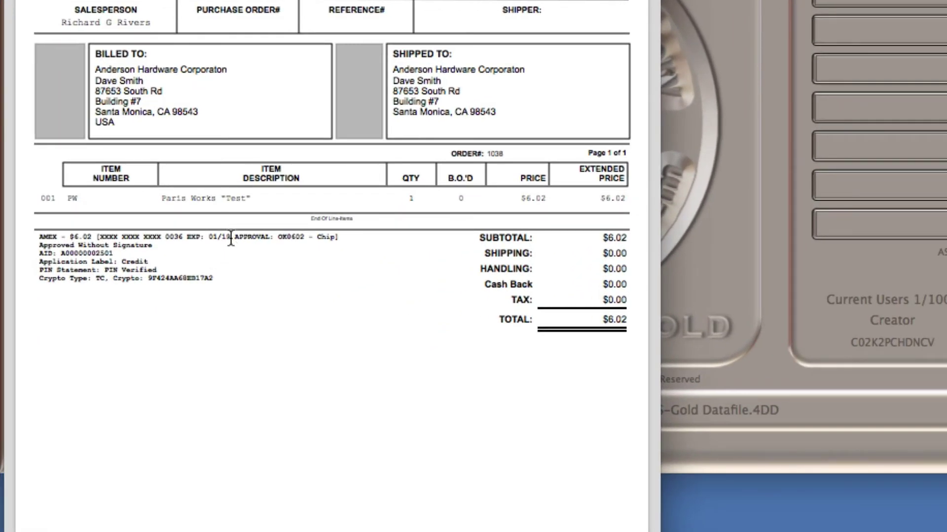
drag(230, 238, 186, 235)
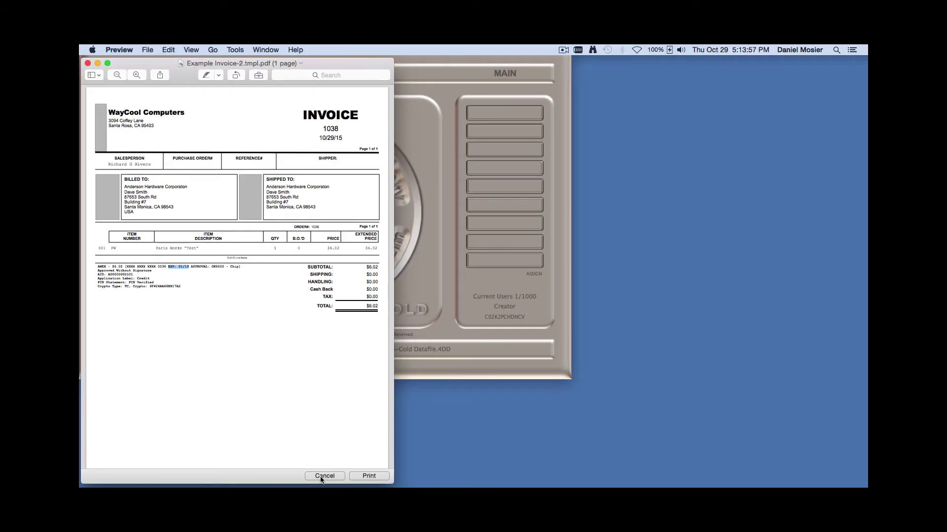
click(323, 476)
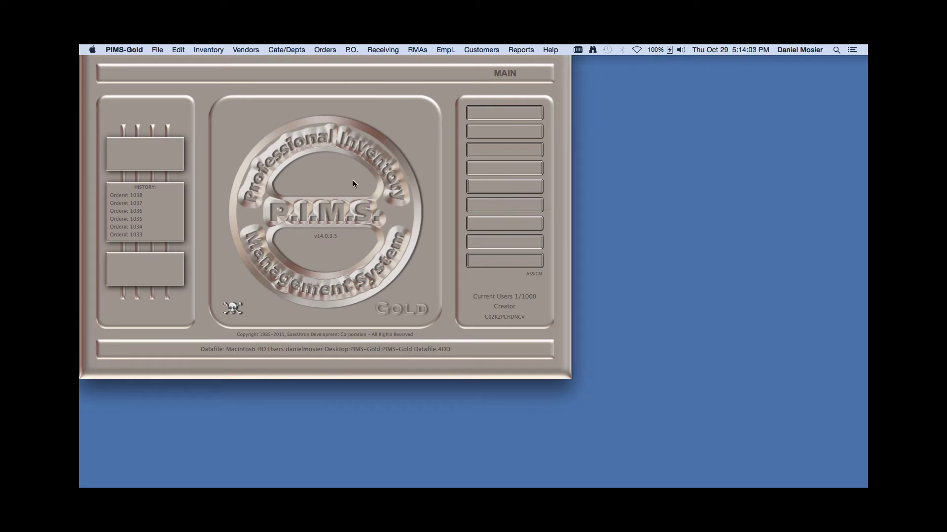
Start a new order for customer ahw with part PW overridden to $6.06
click(320, 50)
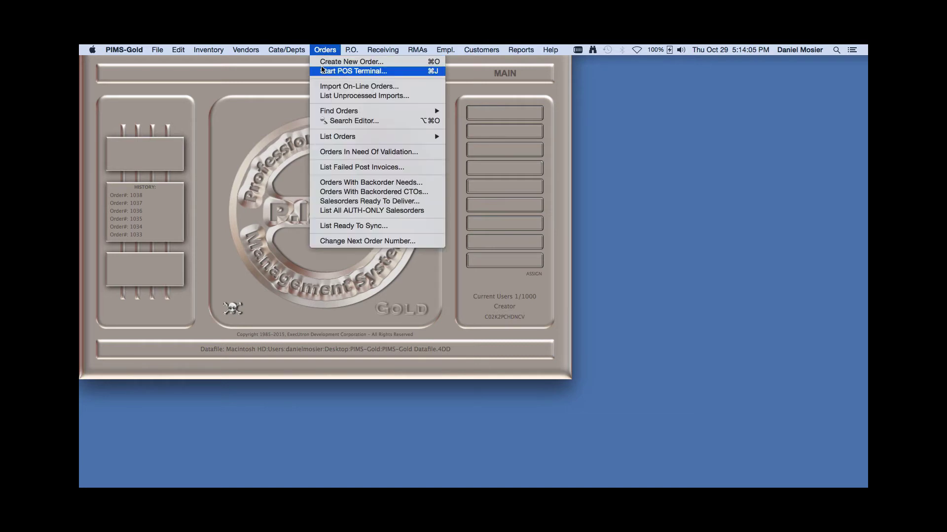
click(324, 61)
click(259, 114)
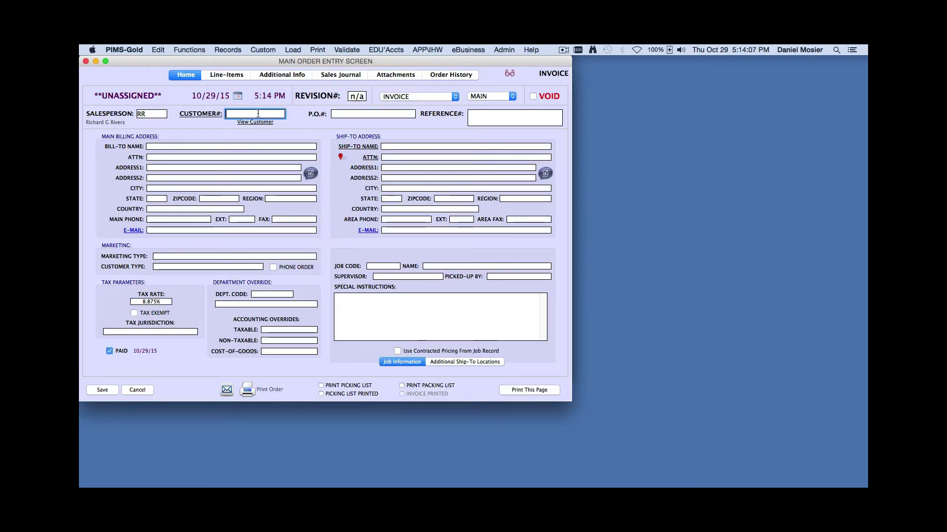
text(ahw)
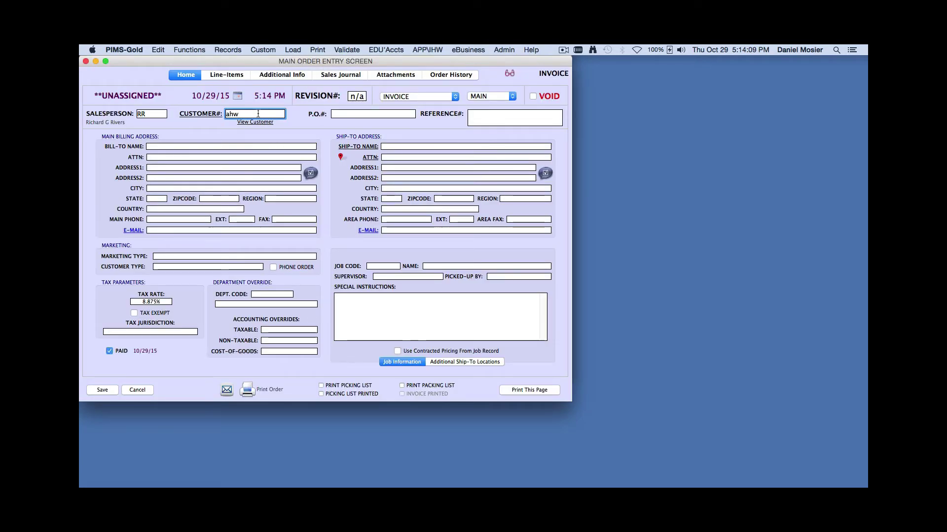
key(Return)
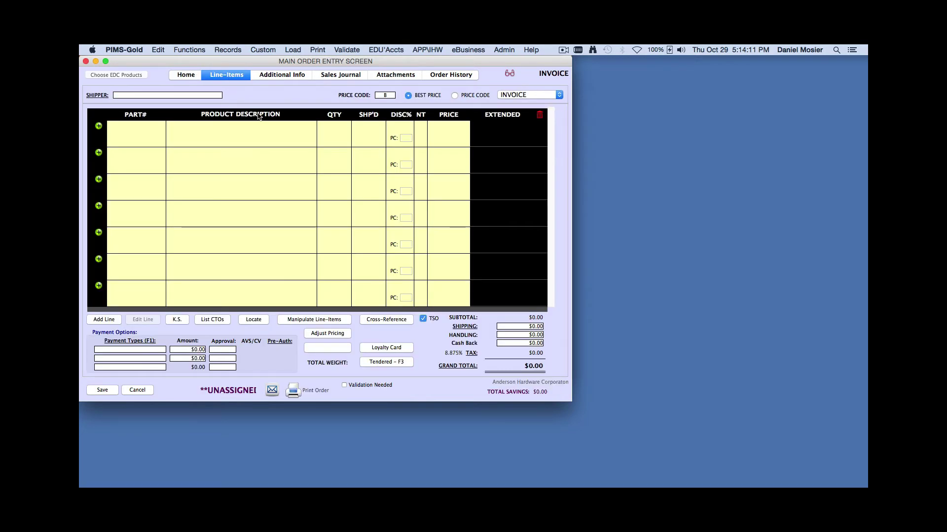
text(pw)
key(Tab)
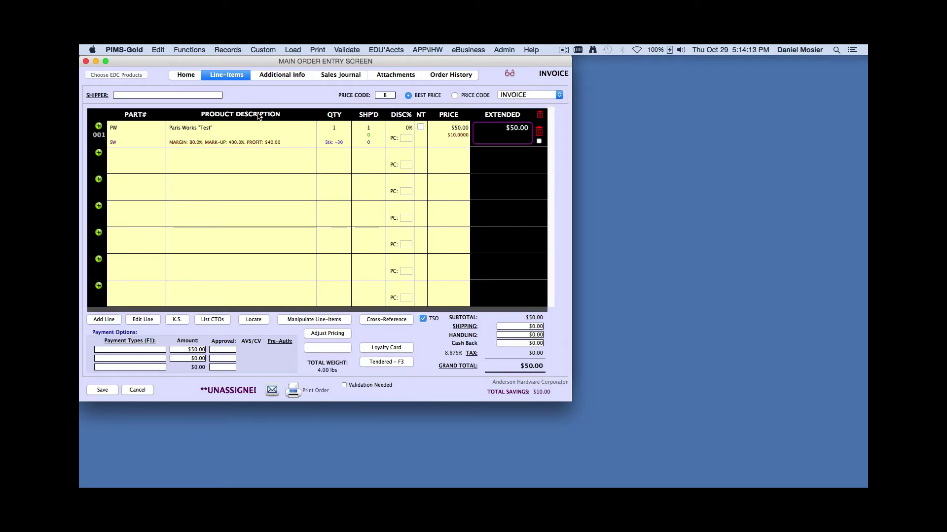
key(Tab)
key(Tab)
key(Tab)
text(6.06)
key(Tab)
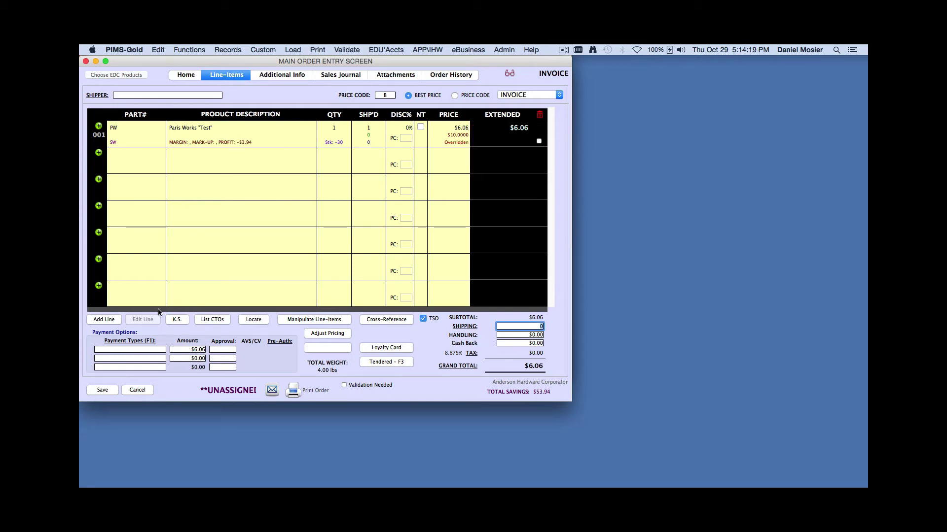
Attempt payment with VeriFone MX-915 EMV and dismiss the declined result
click(144, 350)
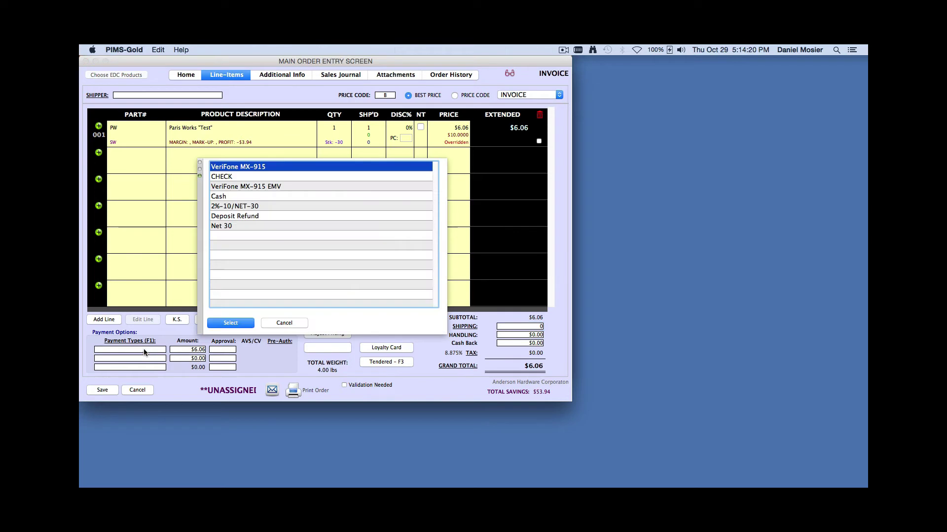
click(262, 187)
click(230, 322)
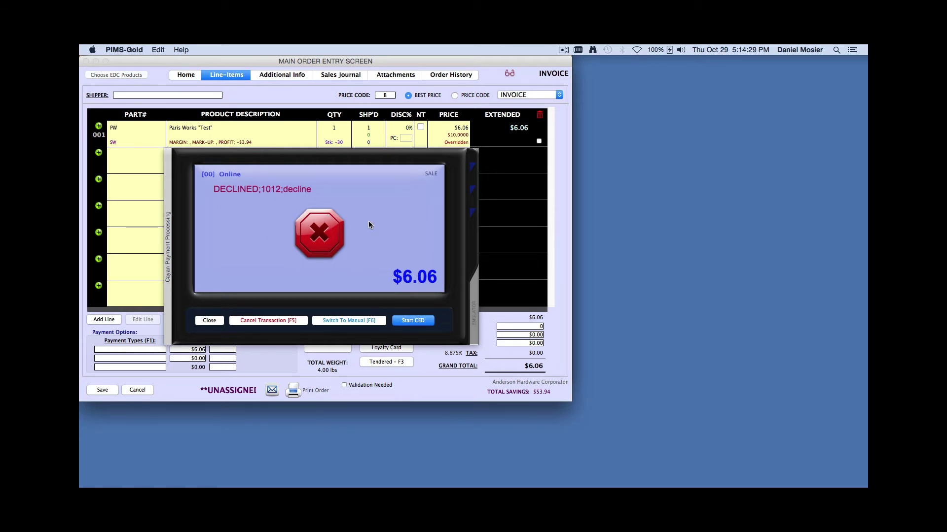
click(215, 323)
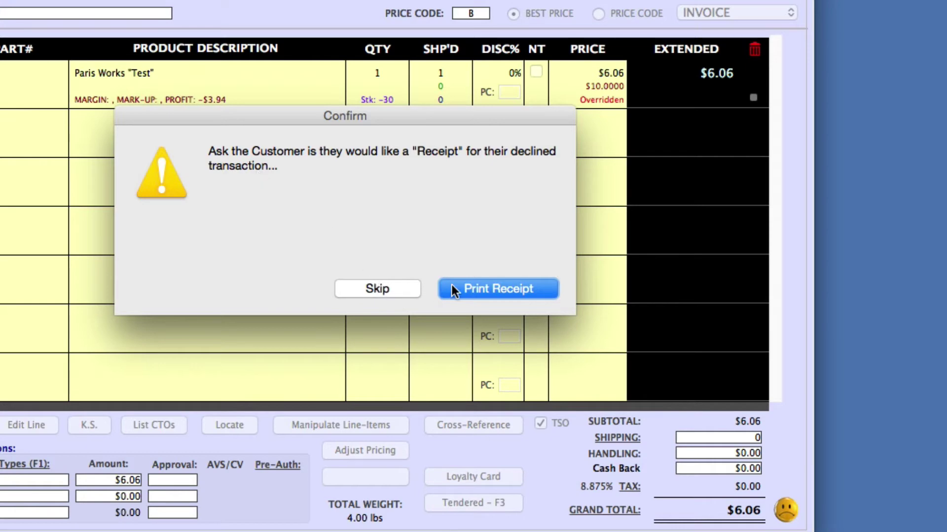
Print and review the declined $6.06 transaction receipt, then close it
click(486, 288)
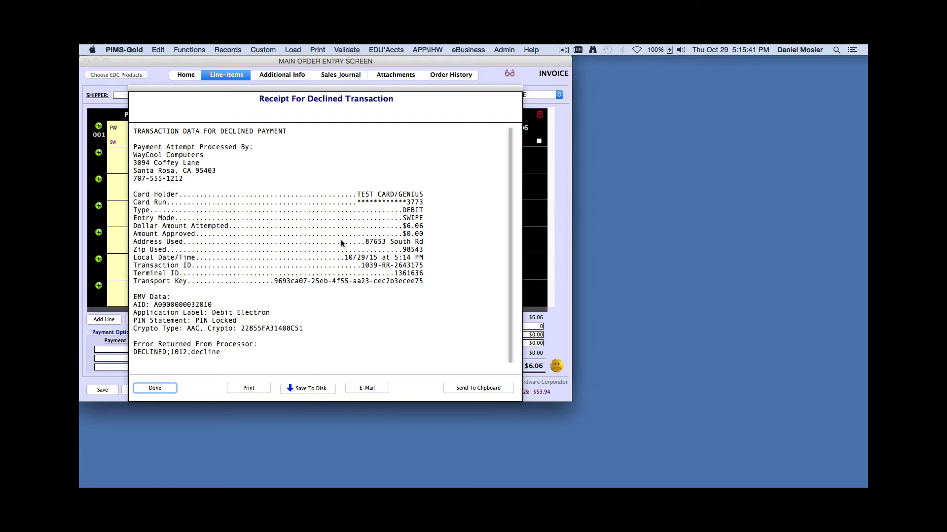
click(155, 389)
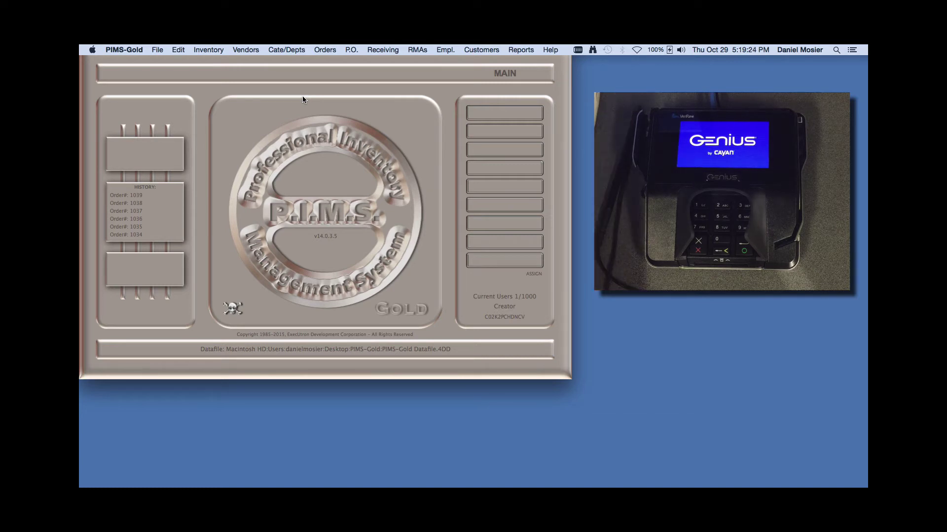
Start a new order for customer ahw with a GIFTCARD line priced at $50.00
click(320, 50)
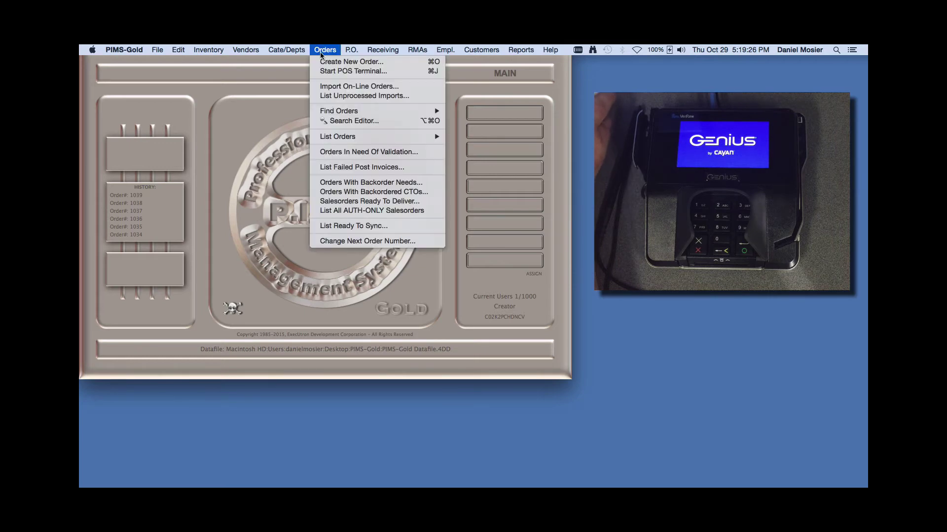
click(341, 59)
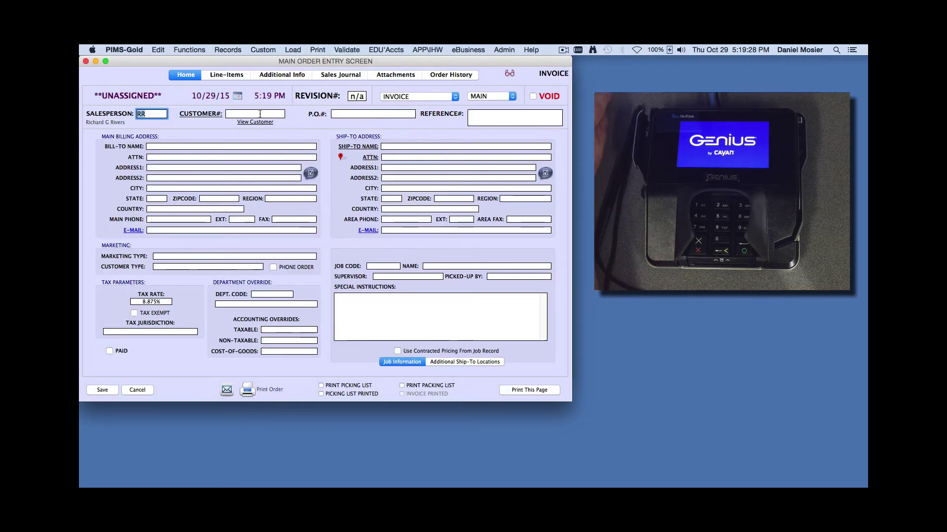
click(260, 113)
text(ahw)
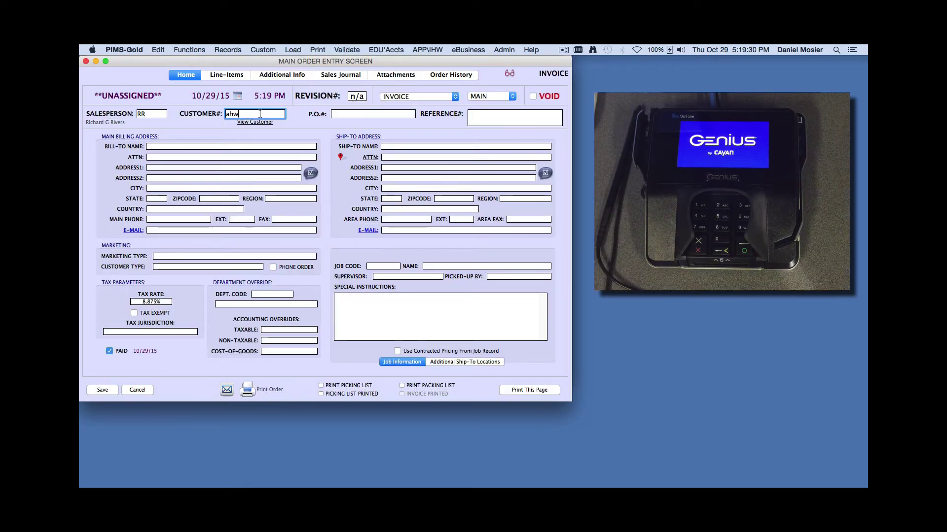
key(Return)
key(Return)
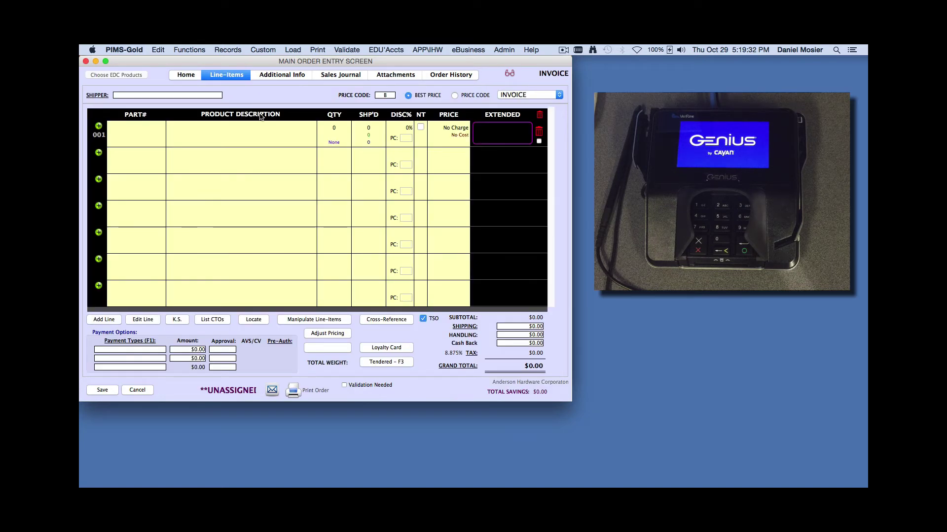
text(gif)
key(Return)
key(Tab)
key(Tab)
key(Tab)
key(Tab)
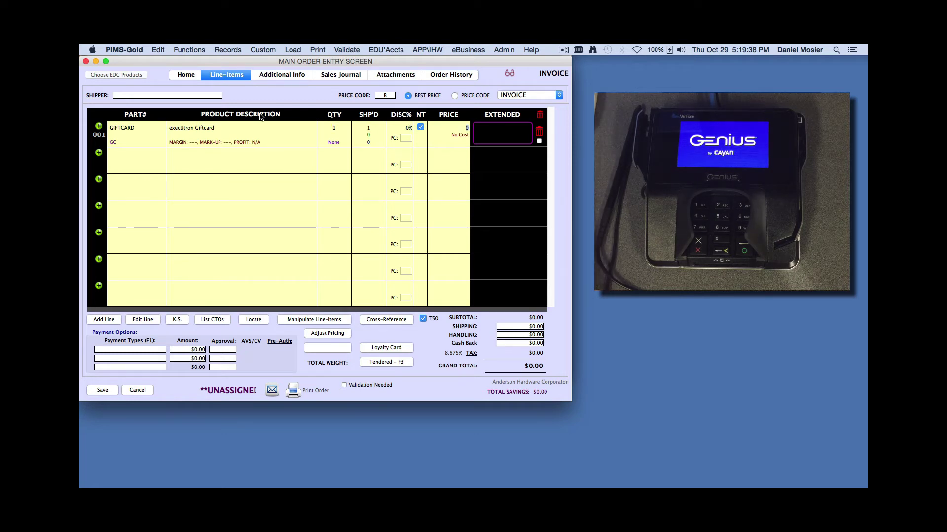
text(50)
key(Tab)
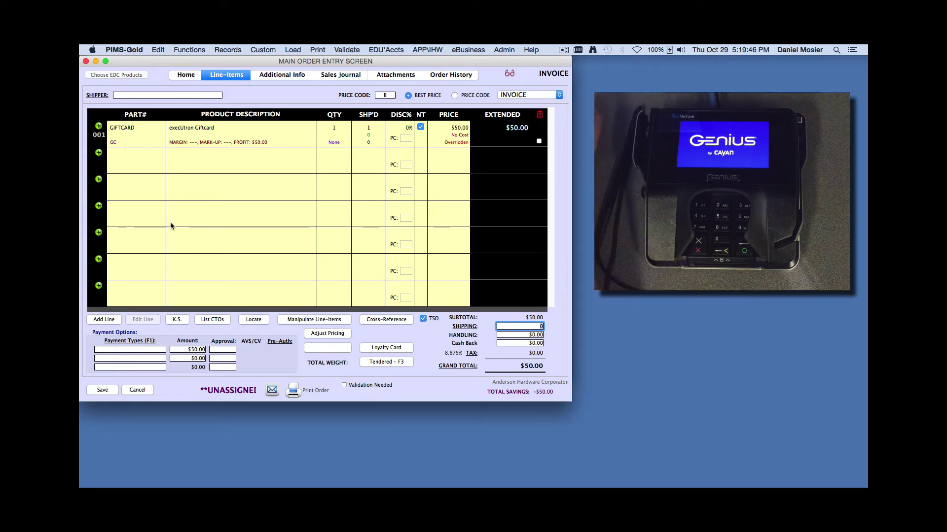
Pay in cash, save the order, and swipe the gift card to activate it
click(155, 352)
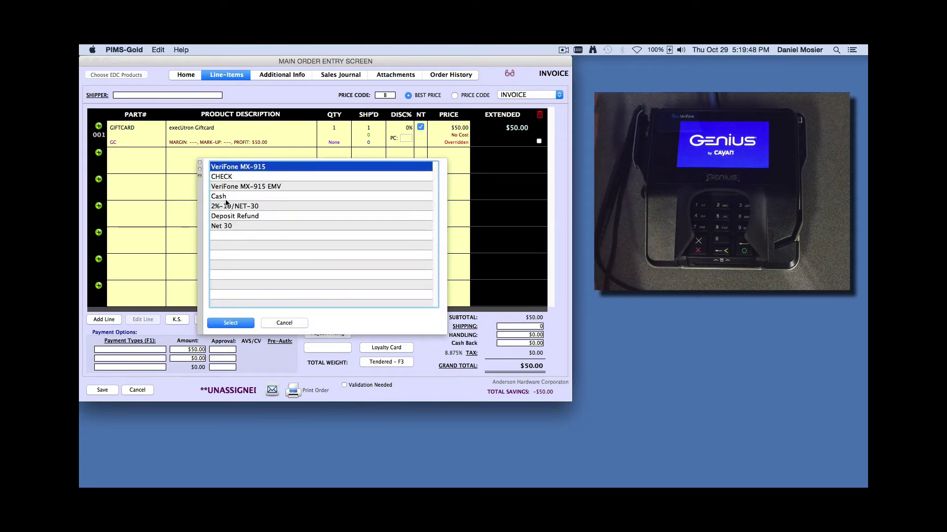
click(227, 196)
click(229, 324)
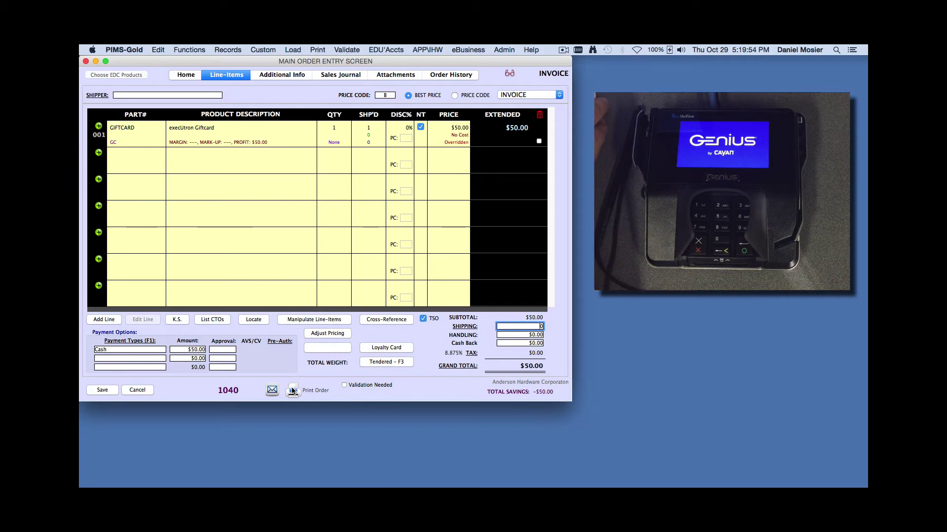
click(102, 391)
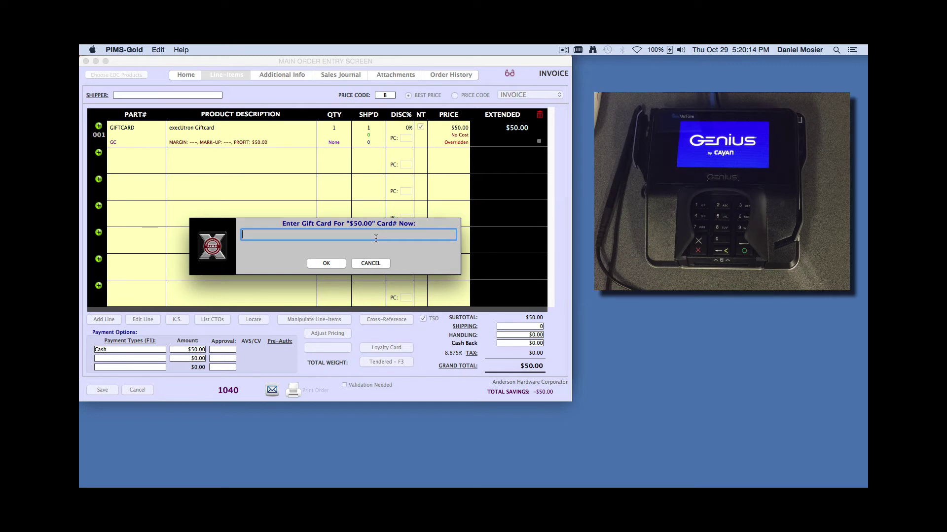
text(%B6041127998811223^PROSPORT/CARD/GIFT^2512000000000000000?;6041127998811223=2512?)
key(Return)
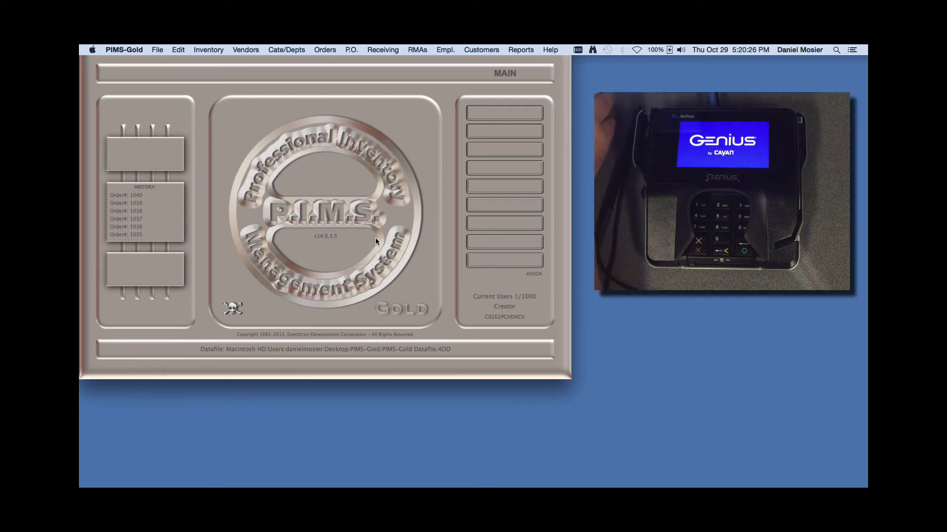
click(158, 50)
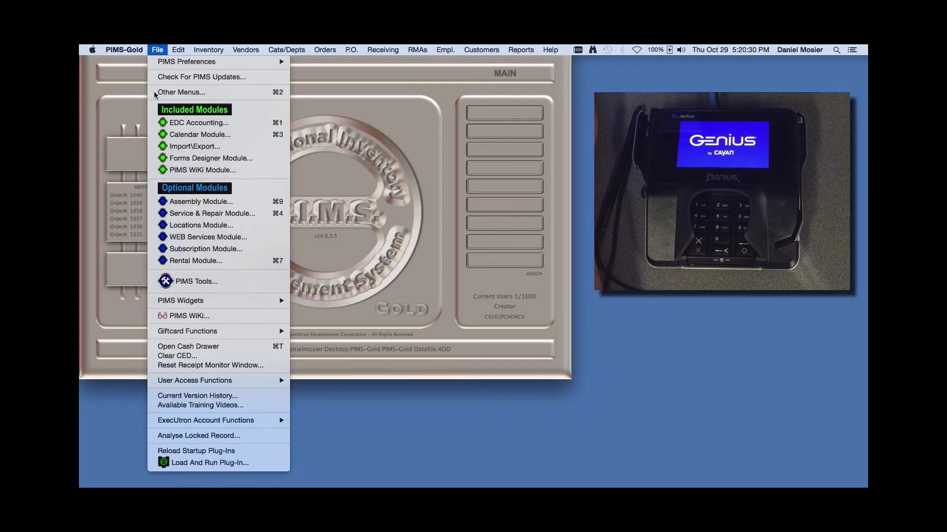
mouse_move(188, 331)
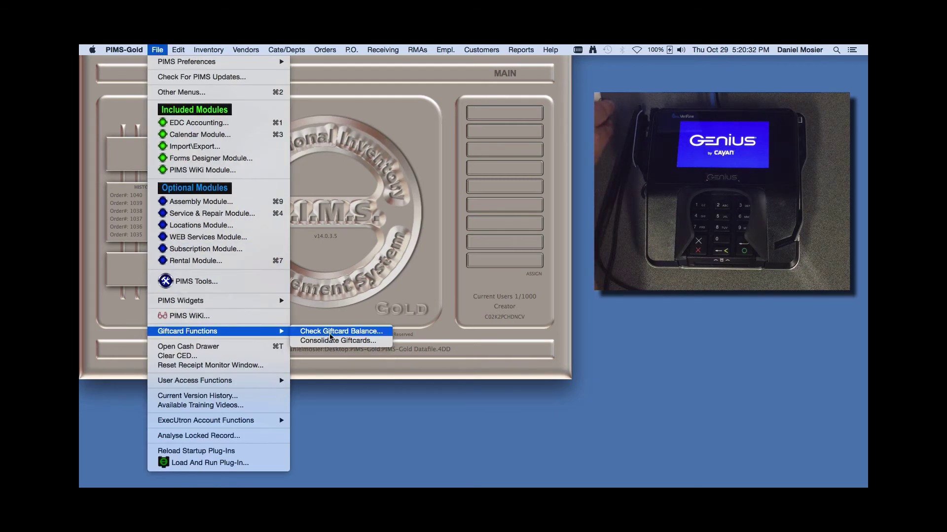
click(329, 334)
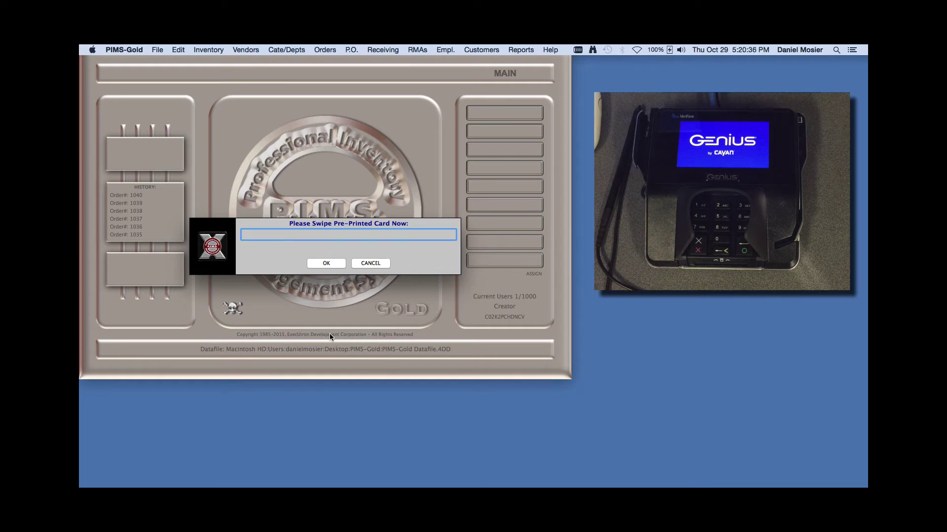
text(B6033590009112237699^OPTICARD/OPT^64120000000000000)
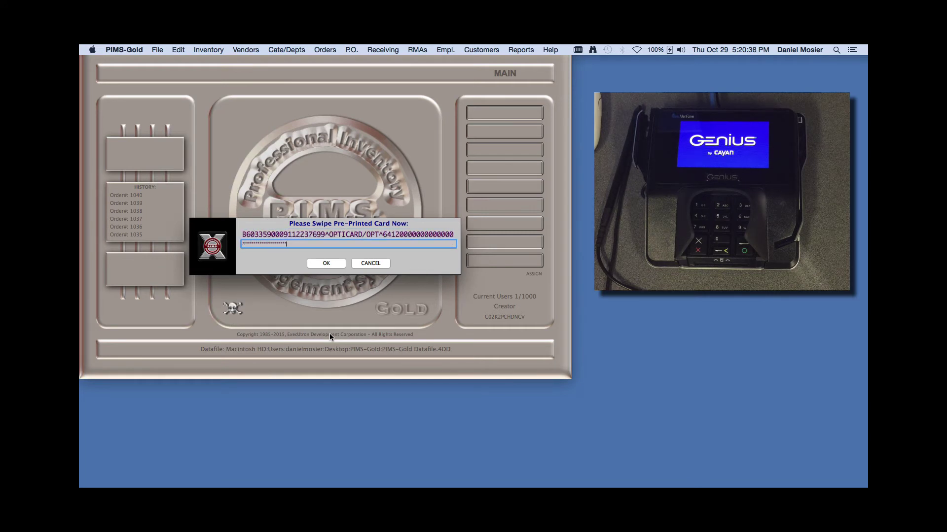
key(Return)
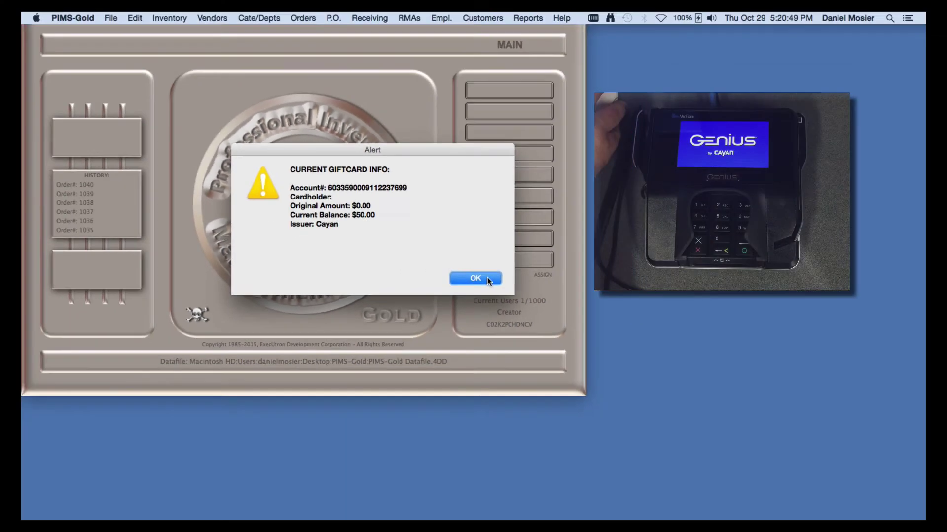
click(496, 284)
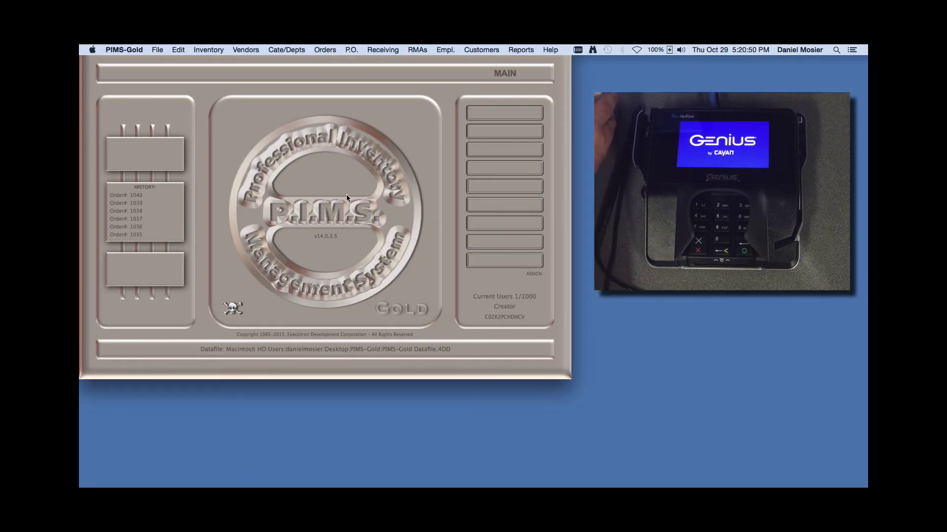
Create an Anderson Hardware order with part PW overridden to $45.00, then list payment types
click(325, 50)
click(328, 60)
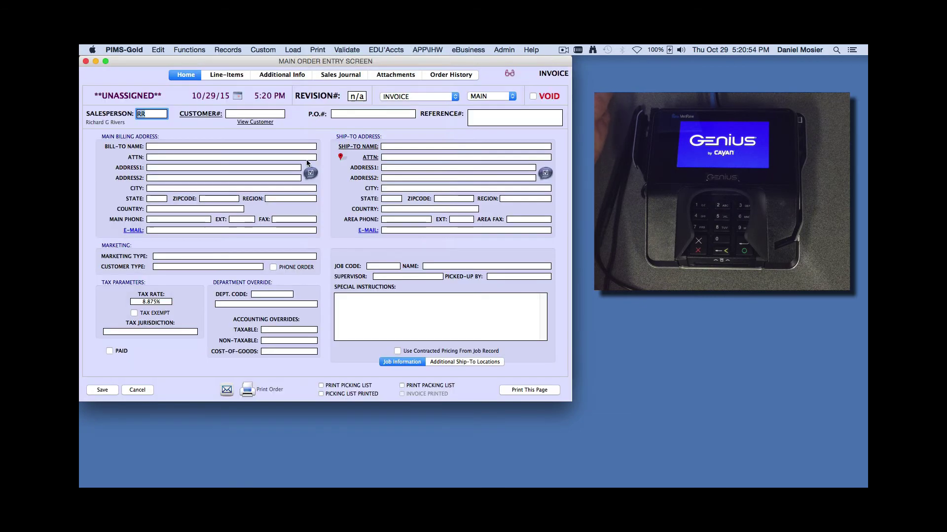
click(260, 113)
text(and)
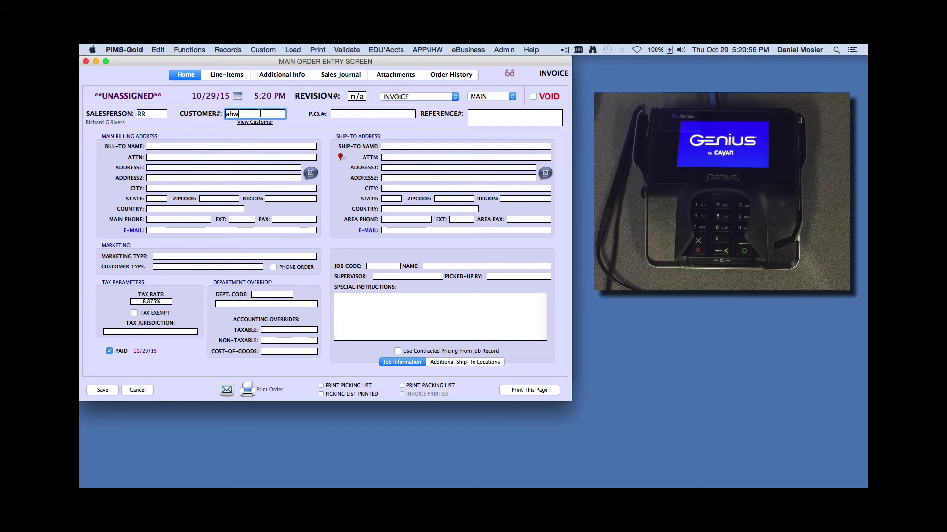
key(Tab)
text(PW)
key(Tab)
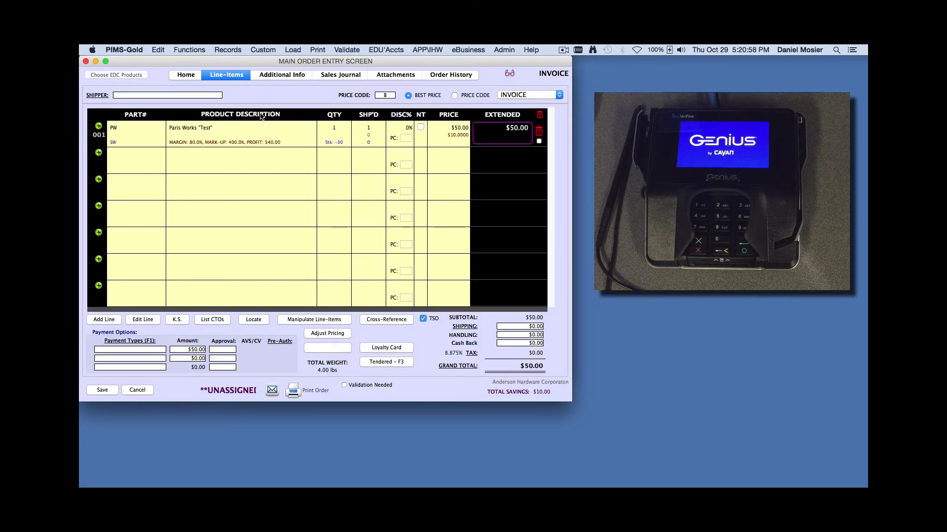
key(Tab)
key(Tab)
text(45)
key(Tab)
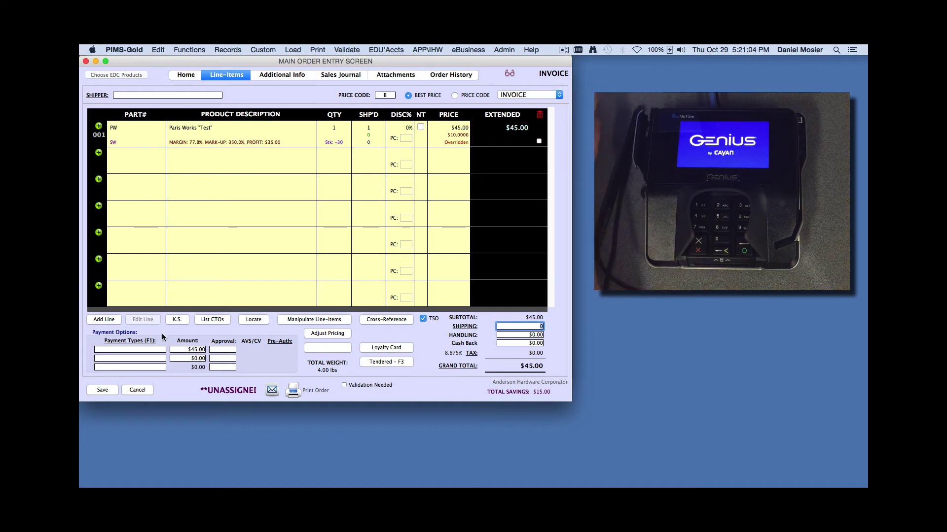
click(160, 352)
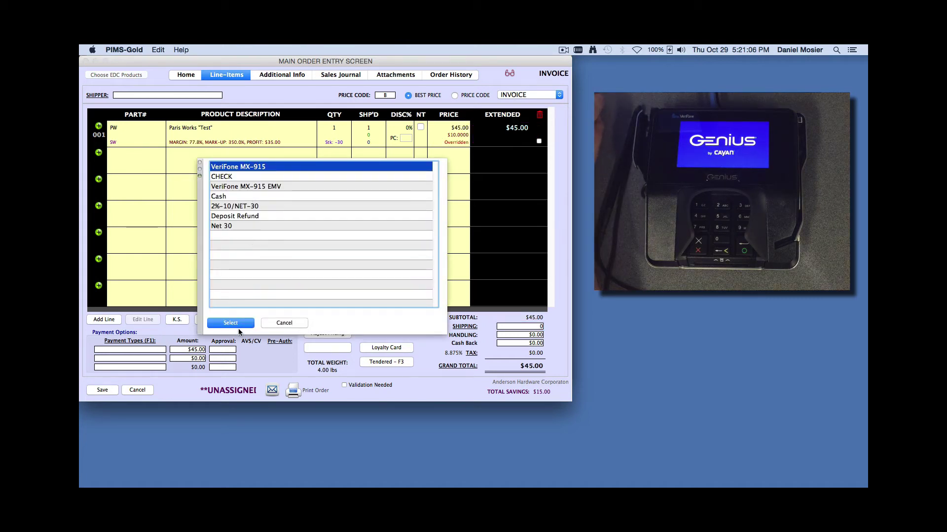
Pay $45.00 by VeriFone MX-915 card and save the approved order 1041
click(239, 323)
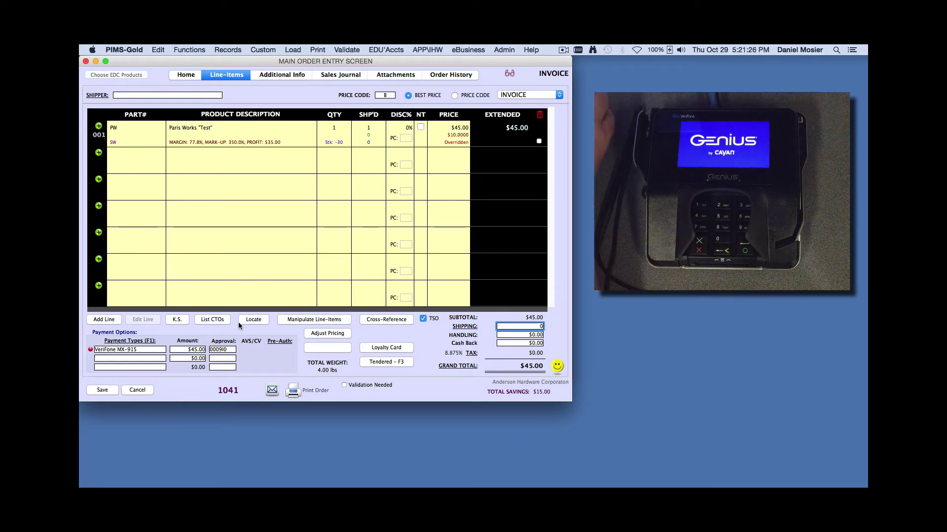
click(102, 390)
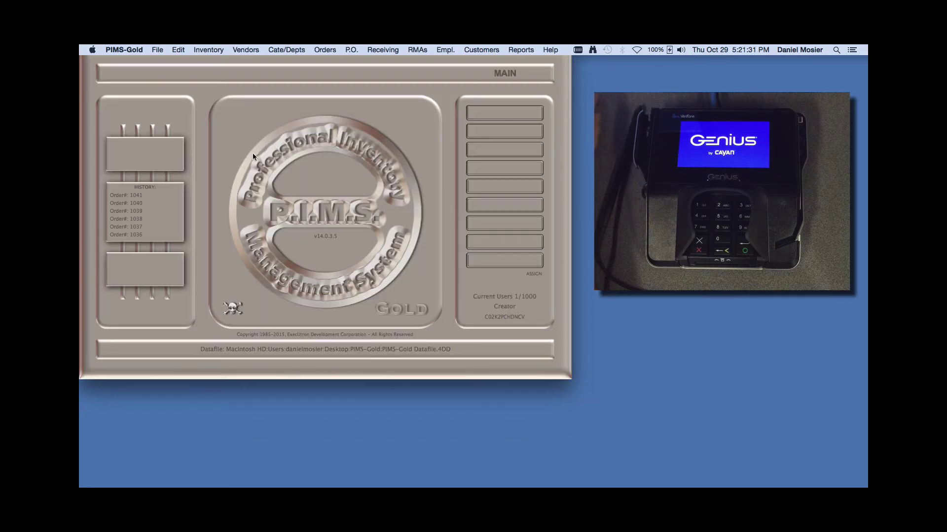
Start a fresh order, then swipe the pre-printed gift card to check its balance ($5.00)
click(324, 49)
click(325, 60)
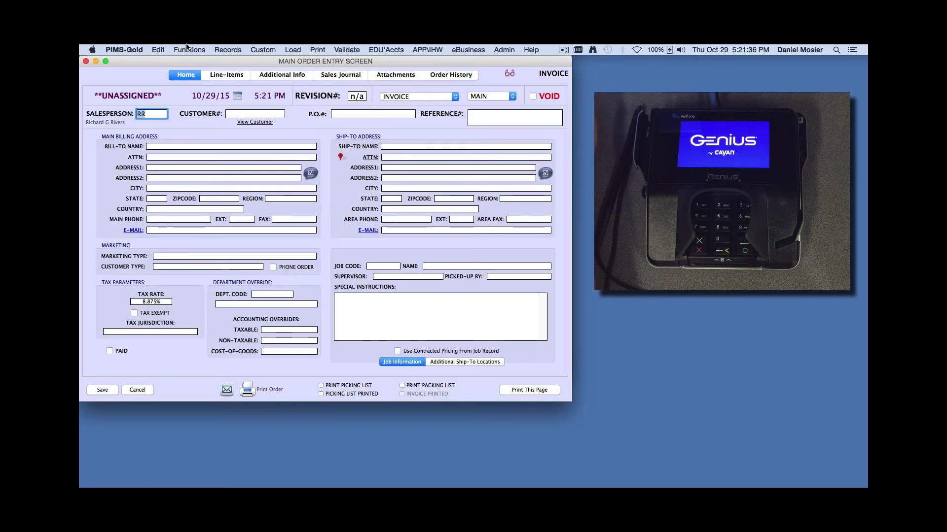
click(188, 48)
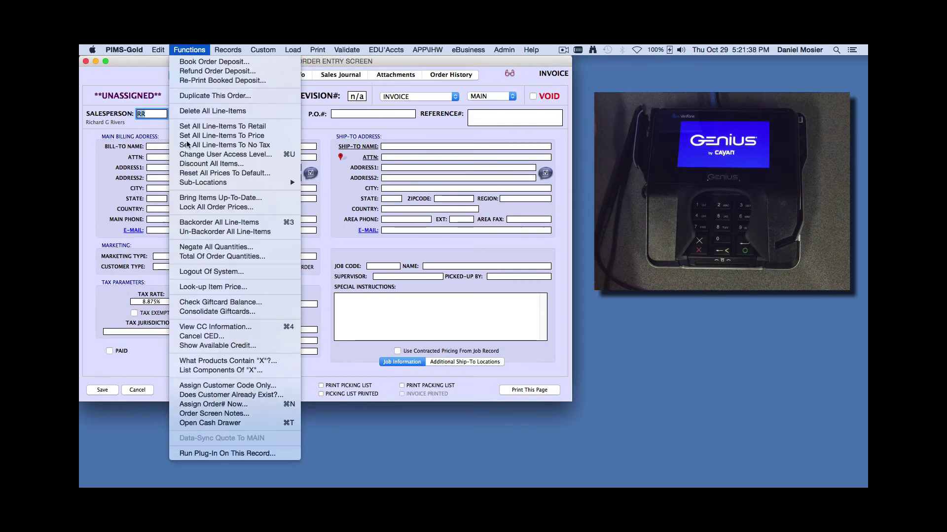
click(231, 302)
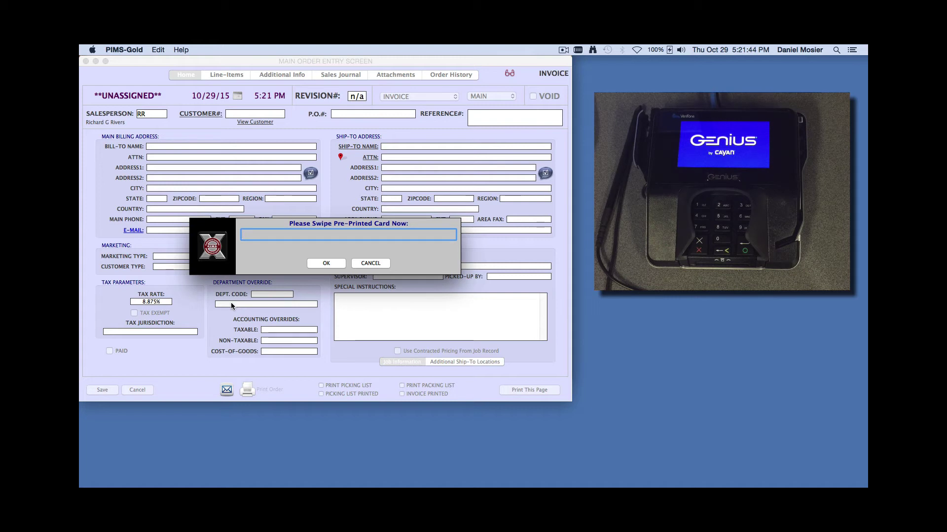
text(%B6033590009112237699^OPTI)
text(CARD/OPTICARD^000000000000?)
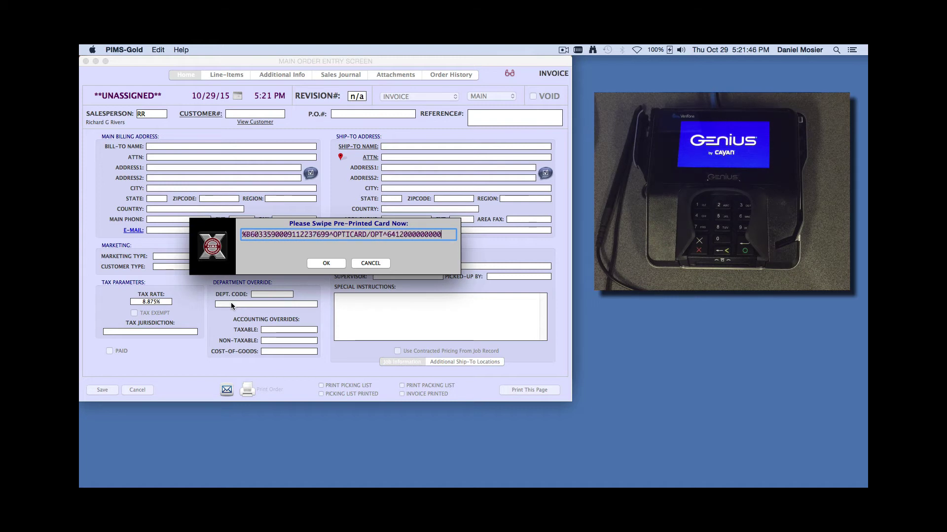
key(Return)
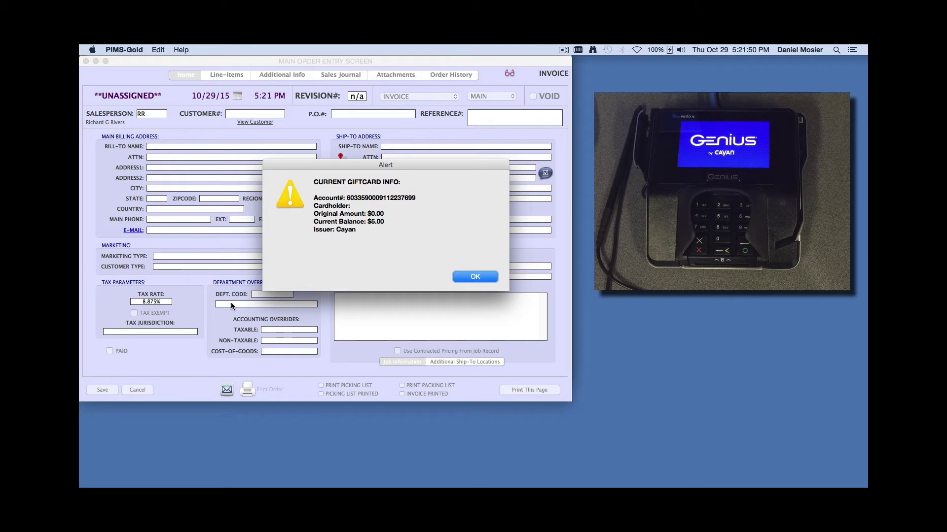
click(486, 277)
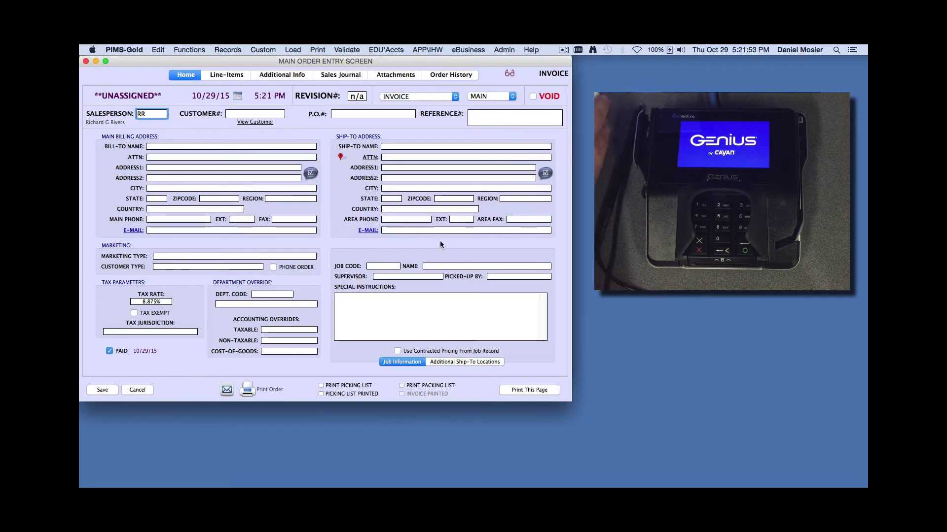
Enter customer code ahw and add a GIFTCARD line priced at $50
click(244, 114)
text(ahw)
key(Return)
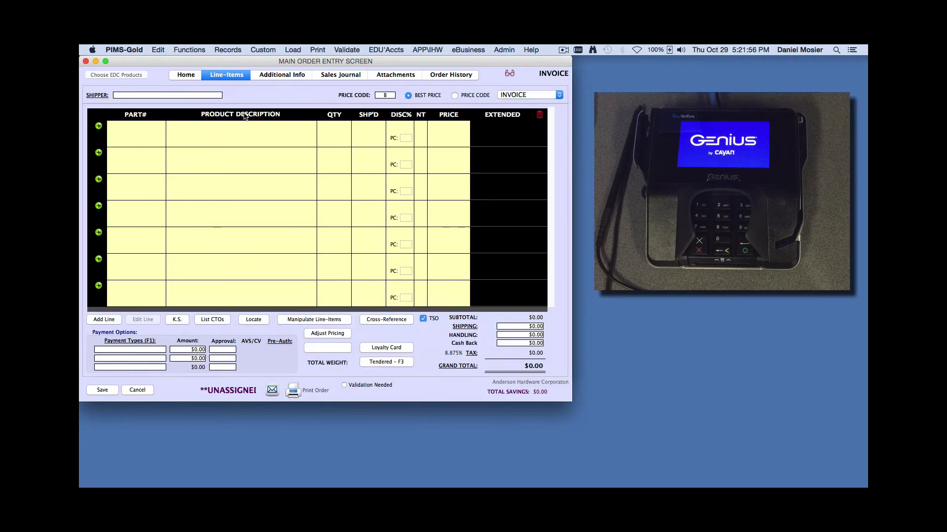
text(gi)
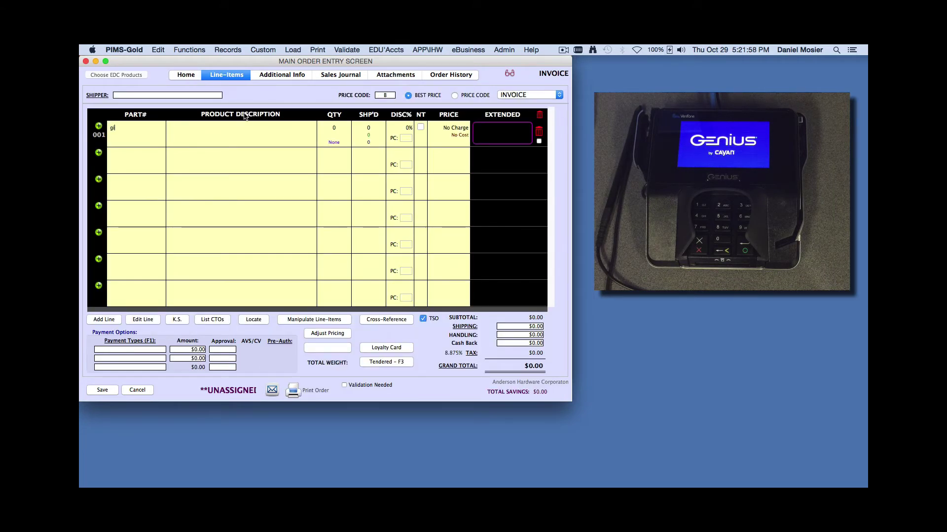
text(ft)
key(Tab)
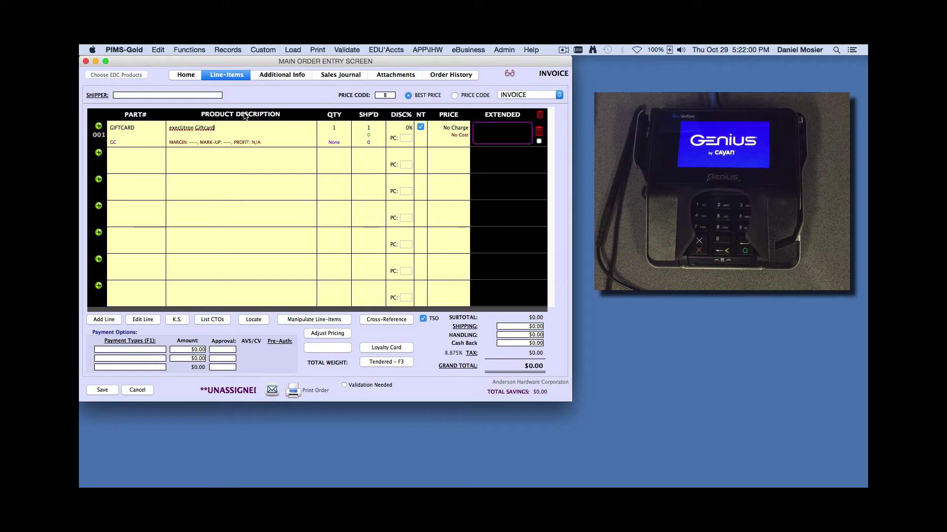
key(Tab)
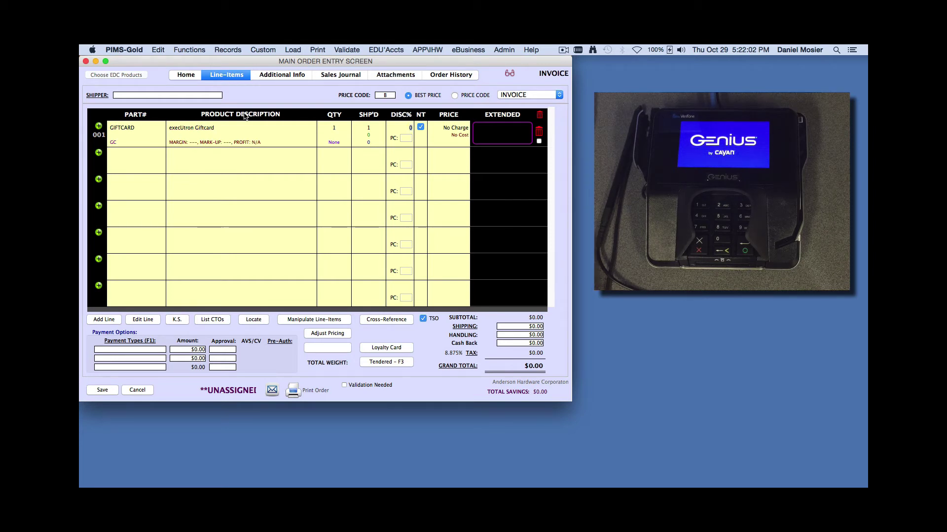
key(Tab)
text(50)
key(Tab)
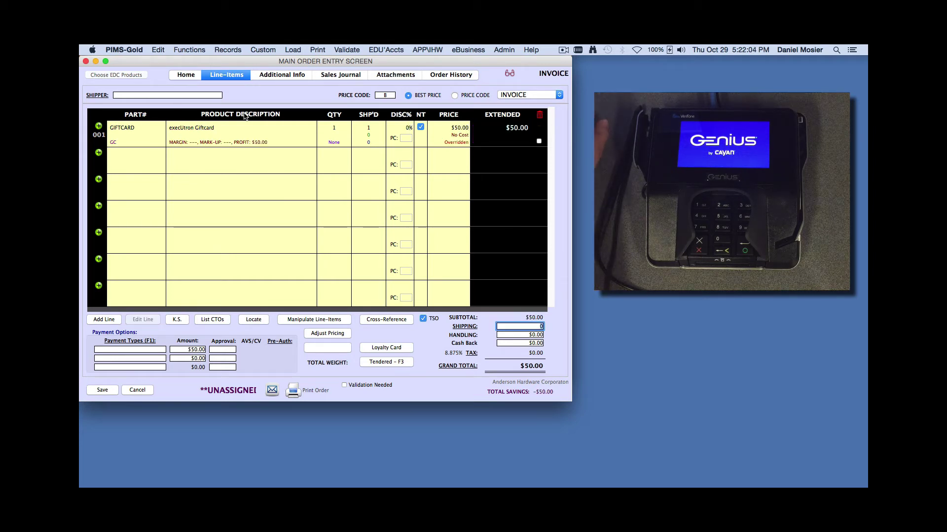
Pay the order in Cash, save it, and swipe the gift card to activate it
click(136, 350)
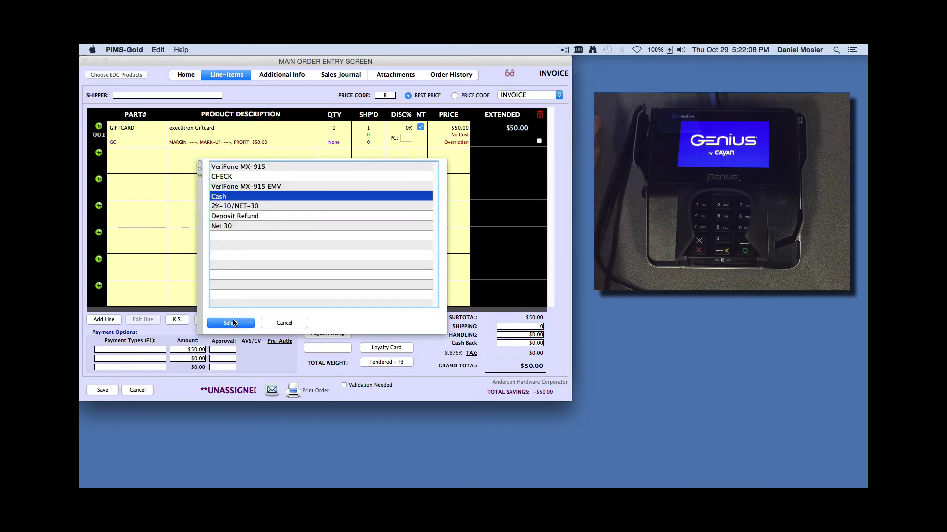
click(236, 324)
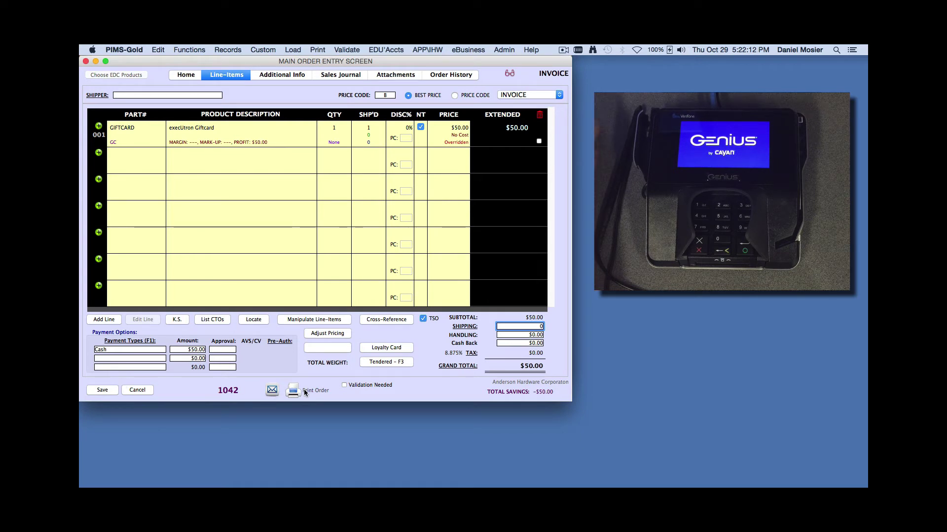
click(105, 389)
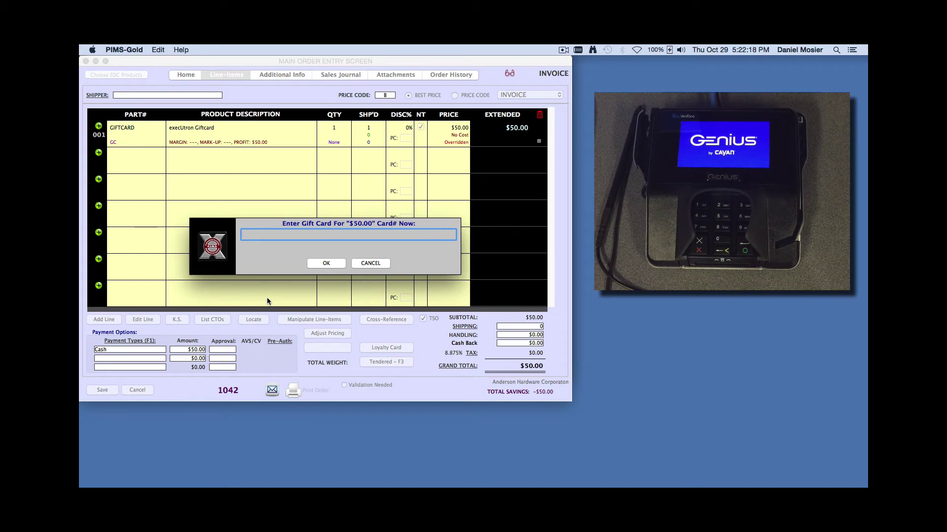
text(%B6277200011223782^GIFTCARD/GIFT^491200000000000000000?;6277200011223782=4912)
key(Return)
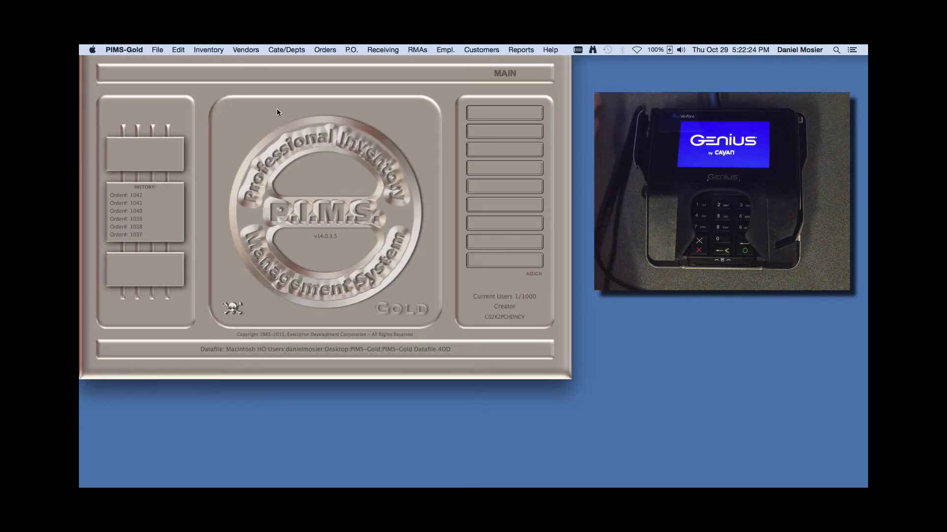
Check the pre-printed gift card's balance again via Giftcard Functions; it now reads $55.00
click(156, 48)
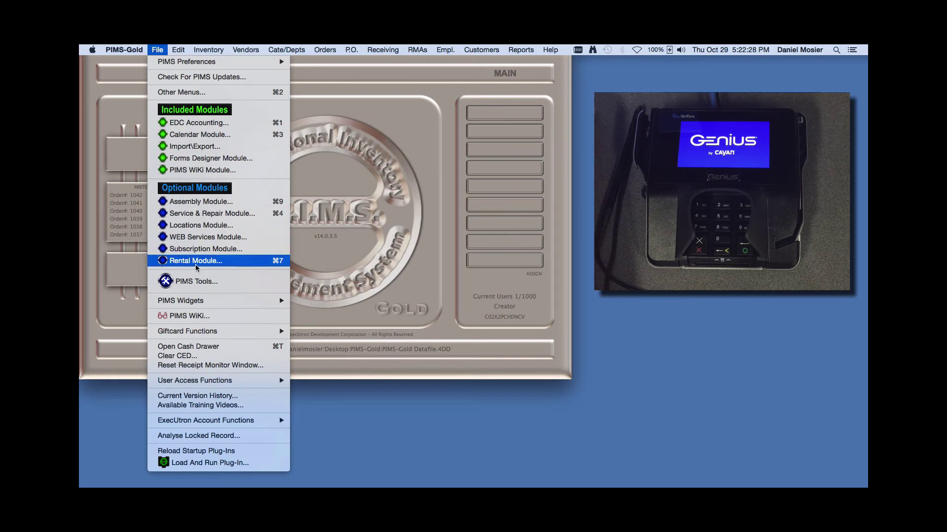
mouse_move(223, 334)
click(338, 331)
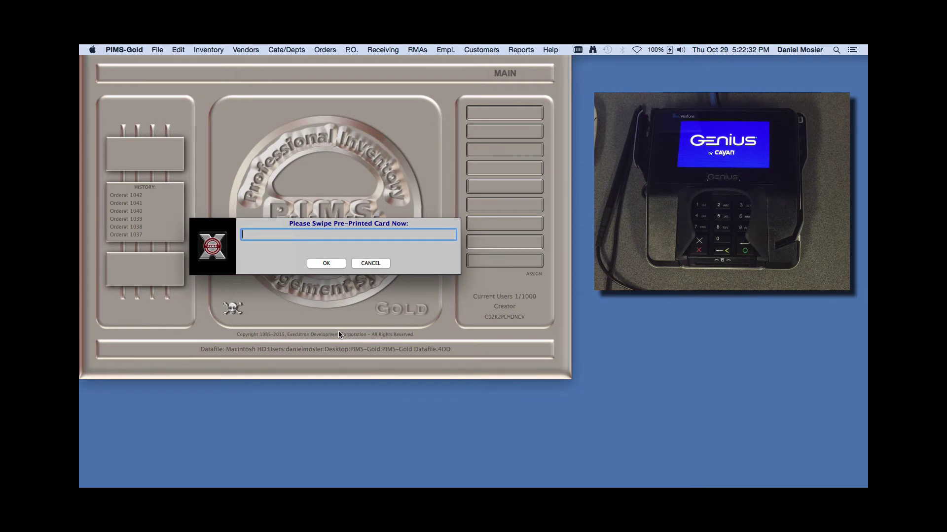
text(B6033590009112237699^OPTICARD/OPT^64120000000000000)
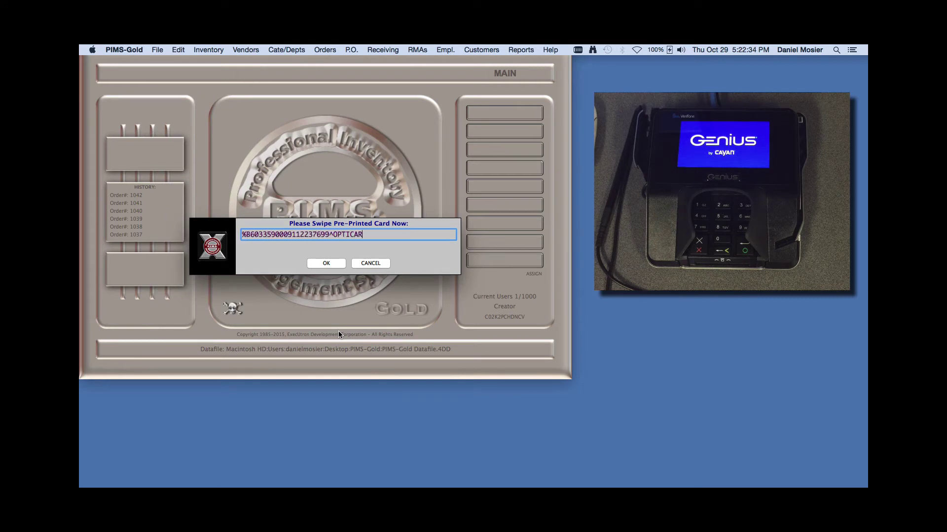
key(Tab)
text(**************************)
key(Return)
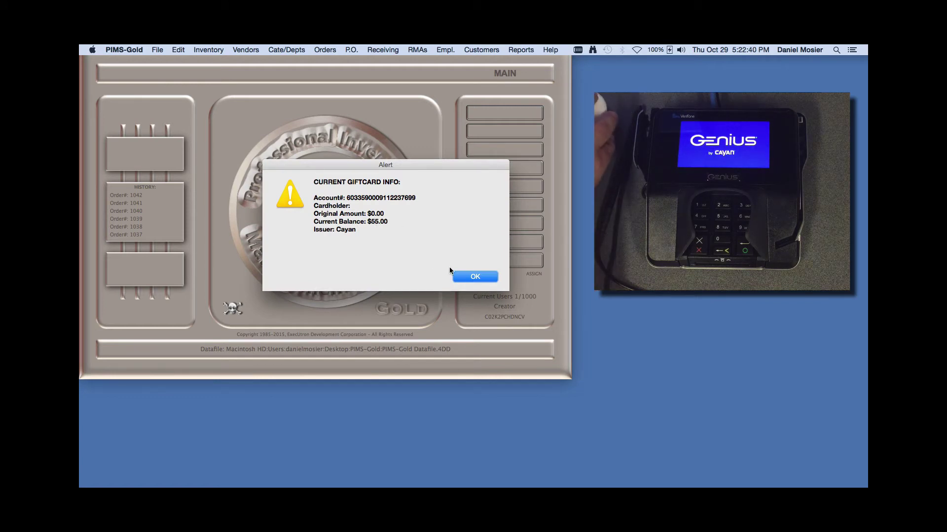
click(474, 277)
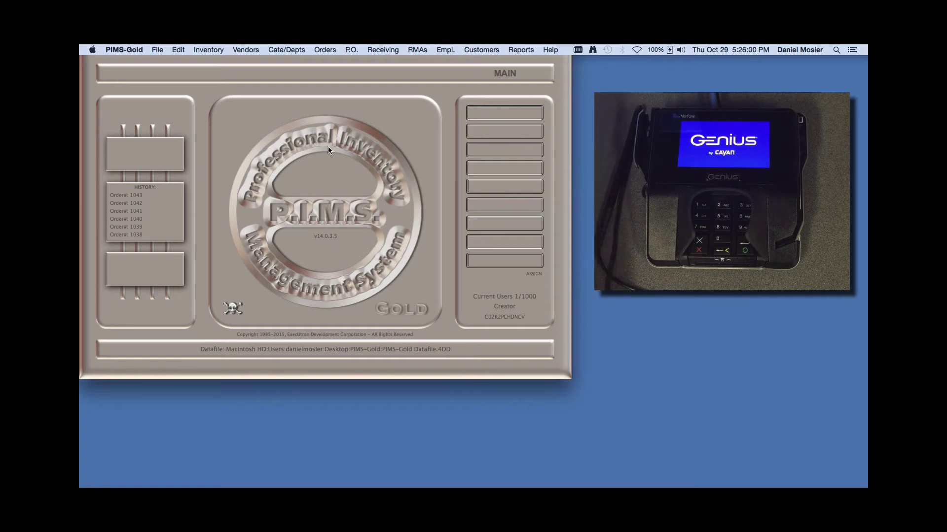
Create a new order for customer ahw with a $50 PW part line, paying by VeriFone MX-915
click(322, 49)
click(327, 61)
click(249, 114)
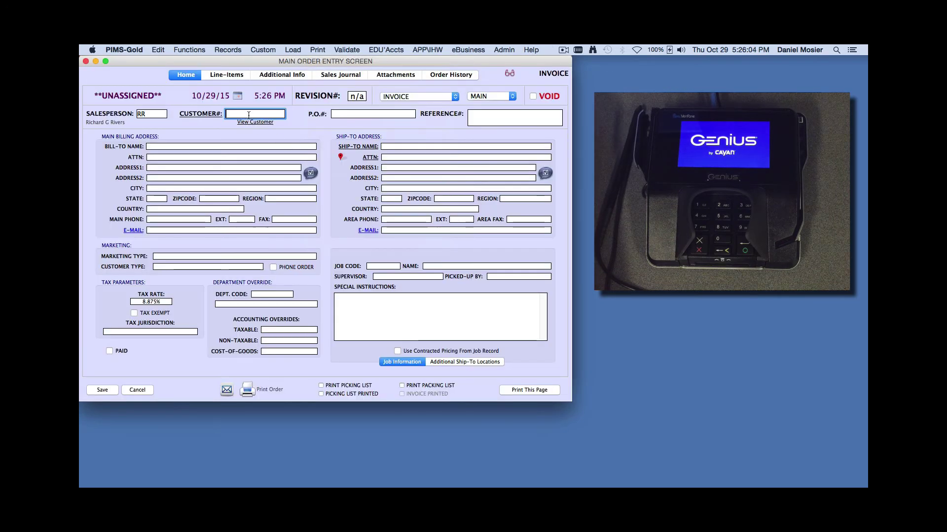
text(ahw)
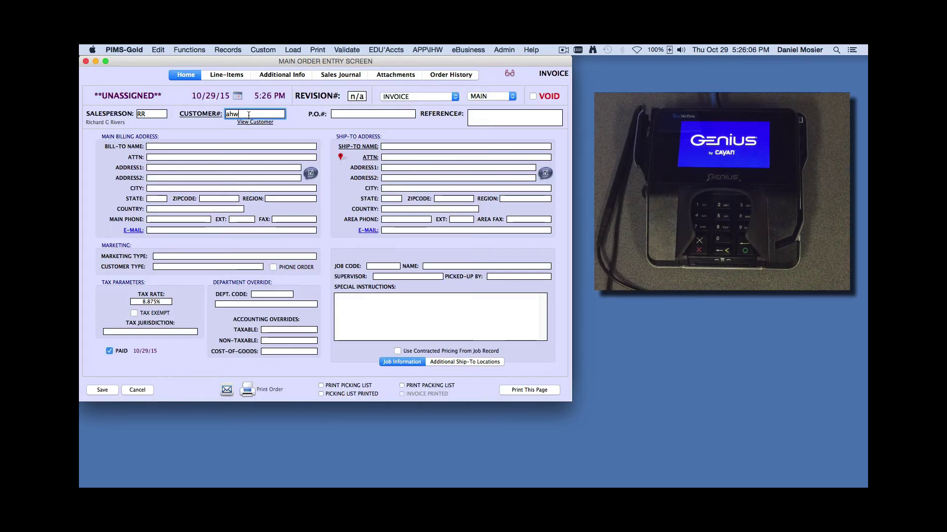
key(Return)
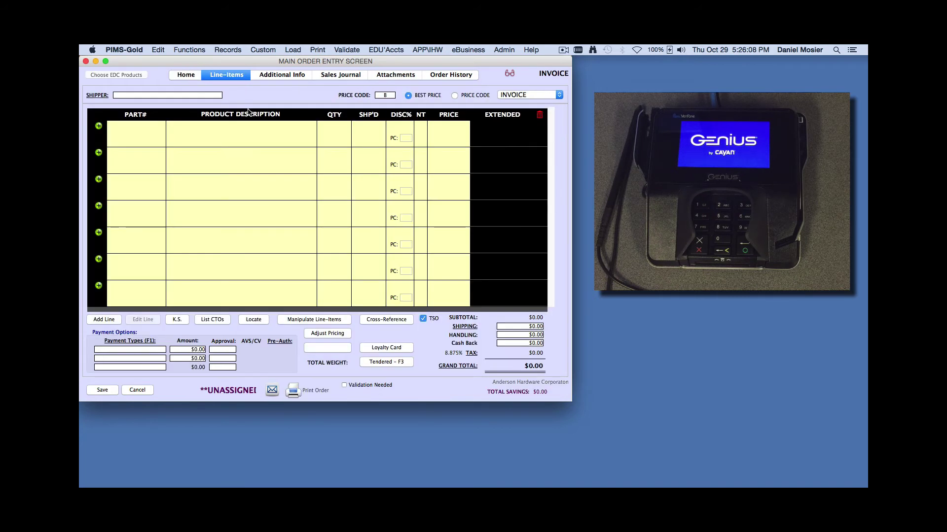
key(Return)
text(pw)
key(Return)
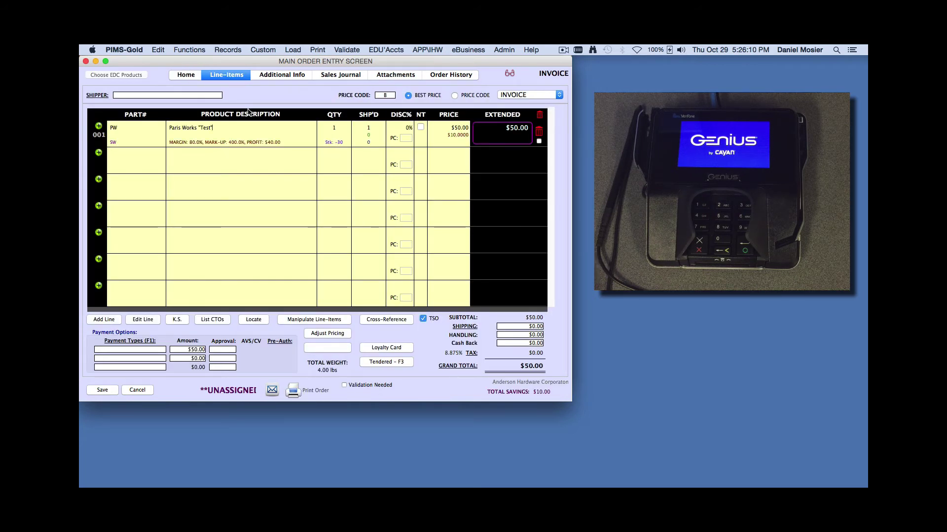
key(F1)
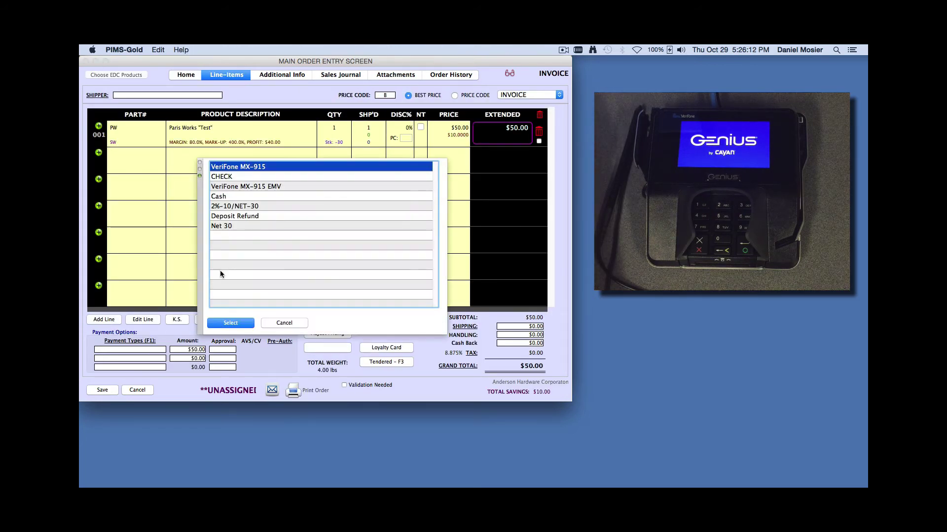
click(232, 324)
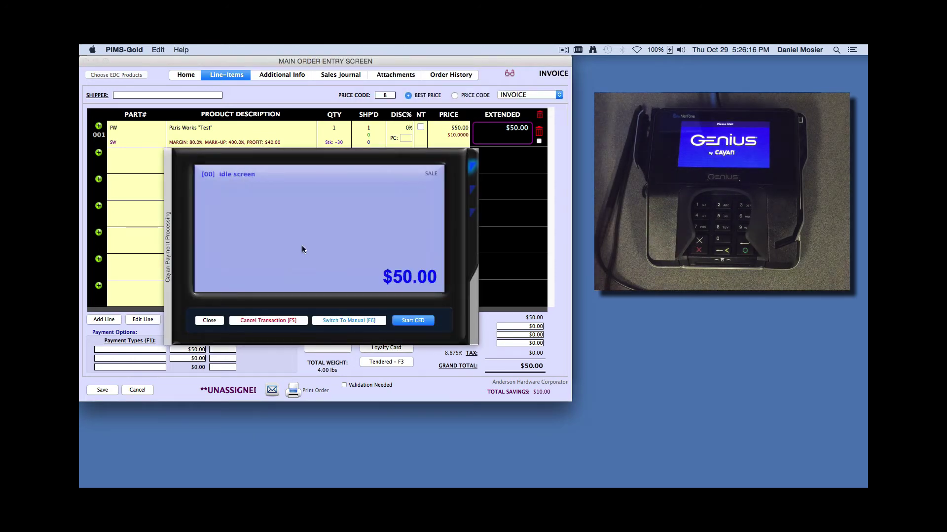
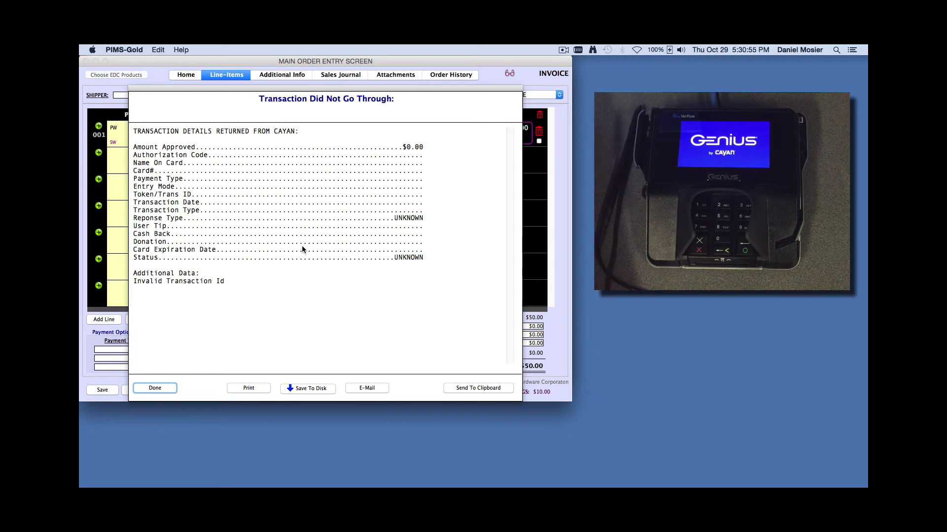
Dismiss the failed transaction details and close the Cayan payment panel
click(155, 388)
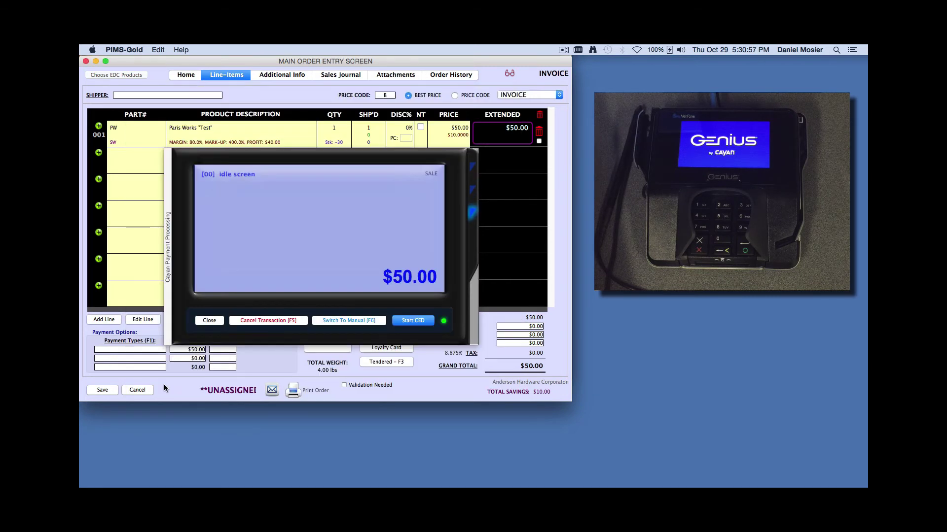
click(209, 321)
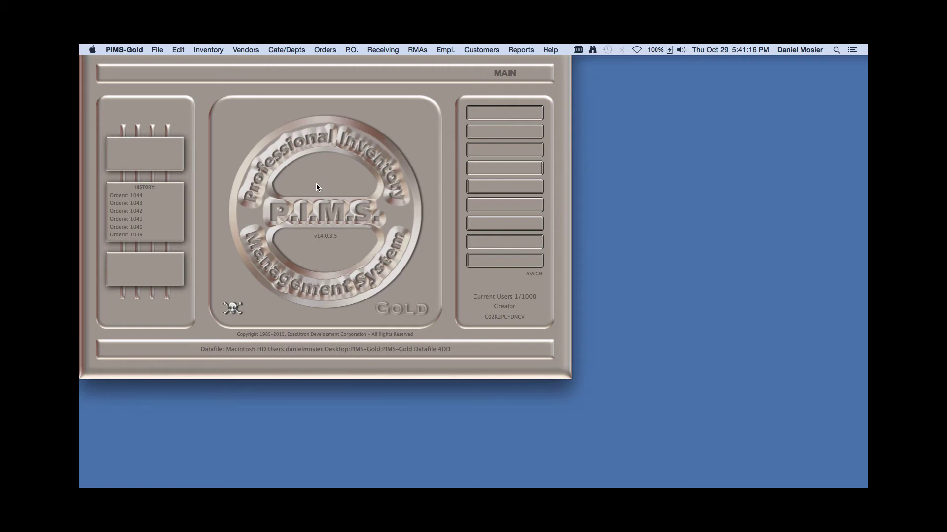
Create a new order for customer ahc with one PW part line priced at $10.00
click(325, 51)
click(326, 61)
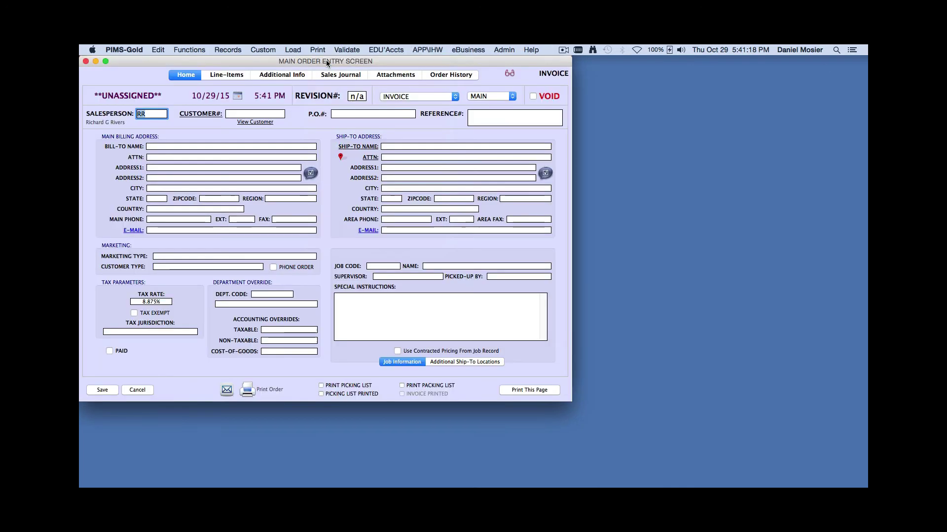
click(267, 113)
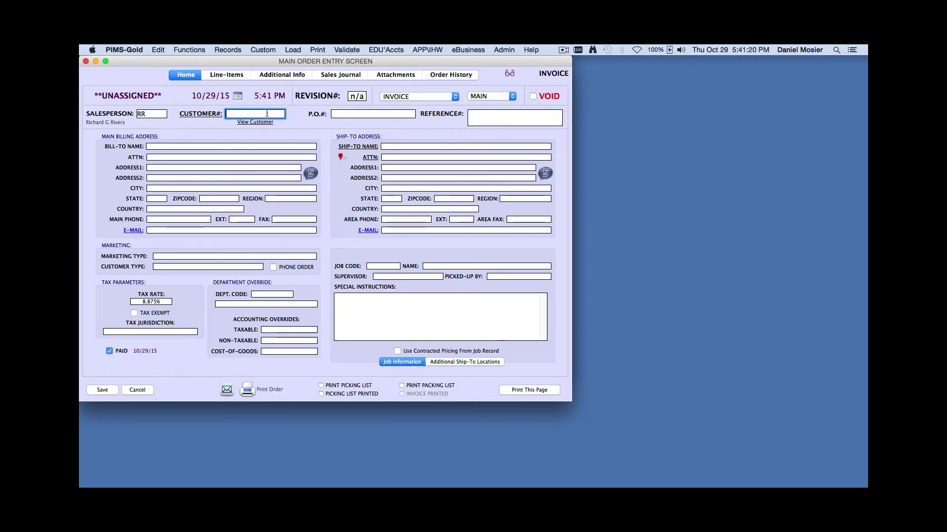
text(ahc)
key(Tab)
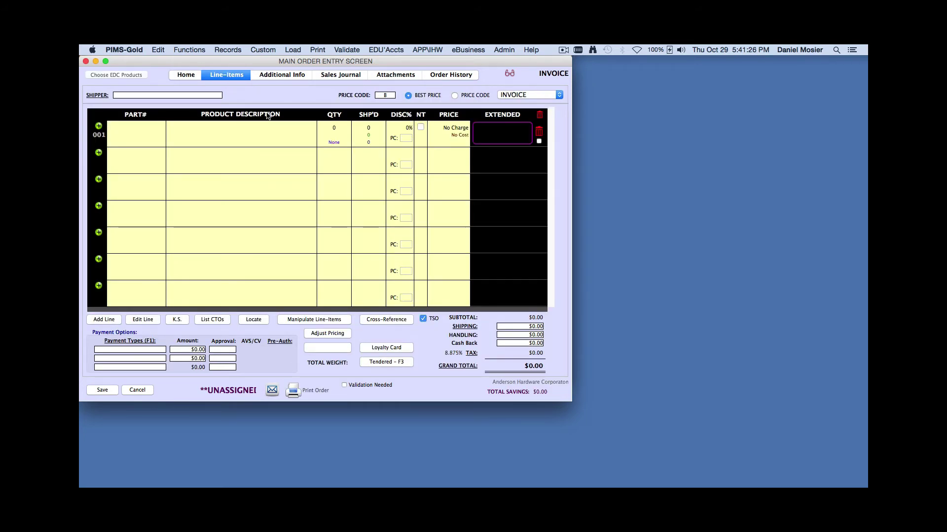
text(pw)
key(Tab)
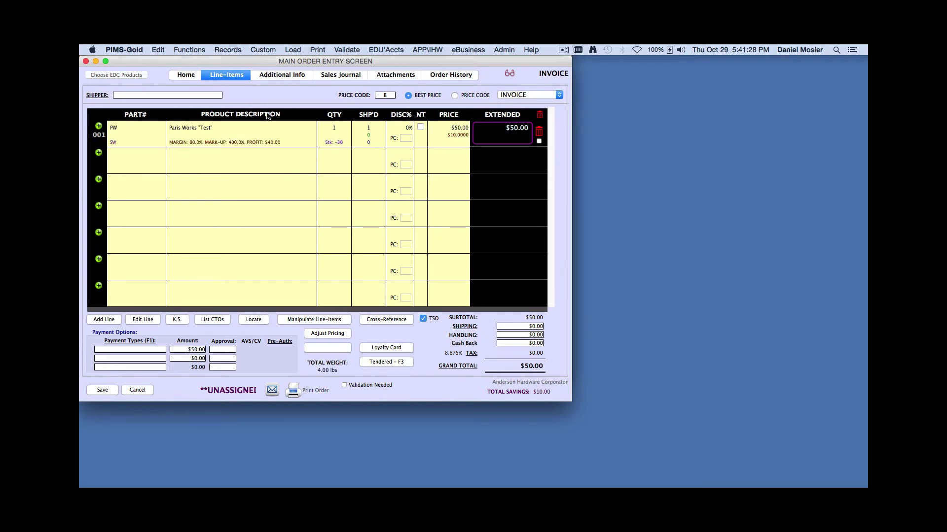
key(Tab)
key(Tab)
text(10)
key(Tab)
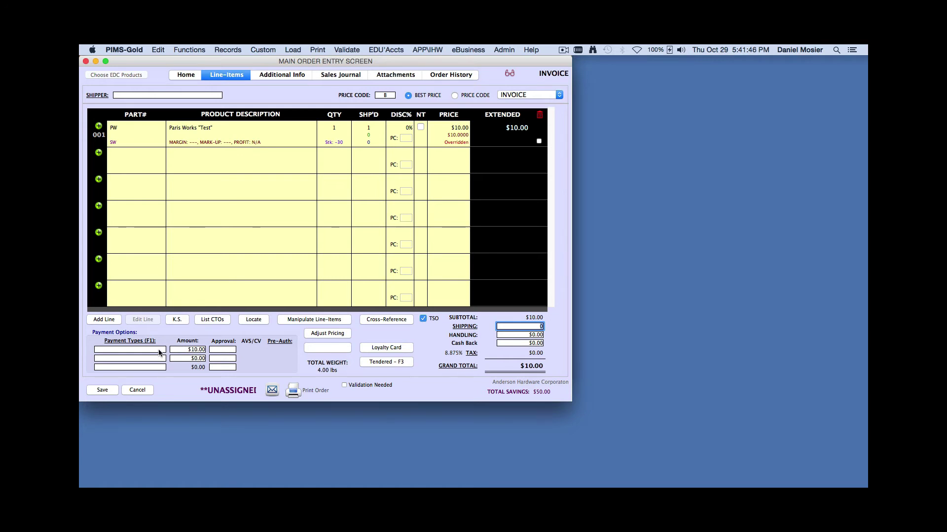
Choose VeriFone MX-915 as the payment type to bring up the $10.00 Cayan sale
click(159, 352)
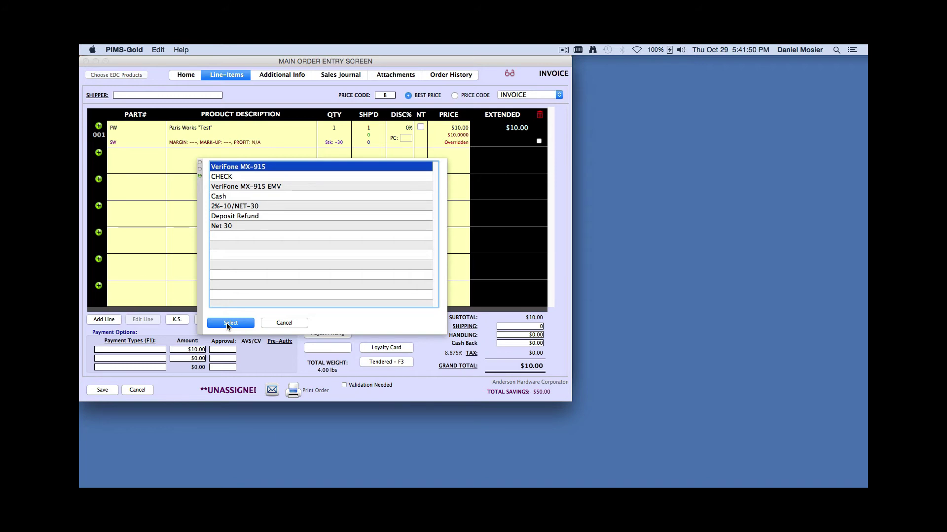
click(229, 323)
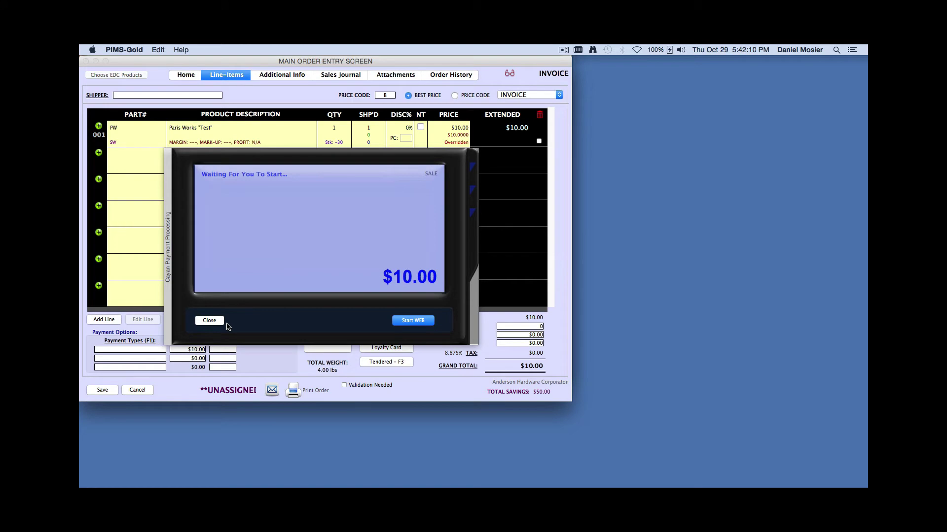
Start the $10.00 web card sale and swipe the card, getting approval OK814C
click(405, 321)
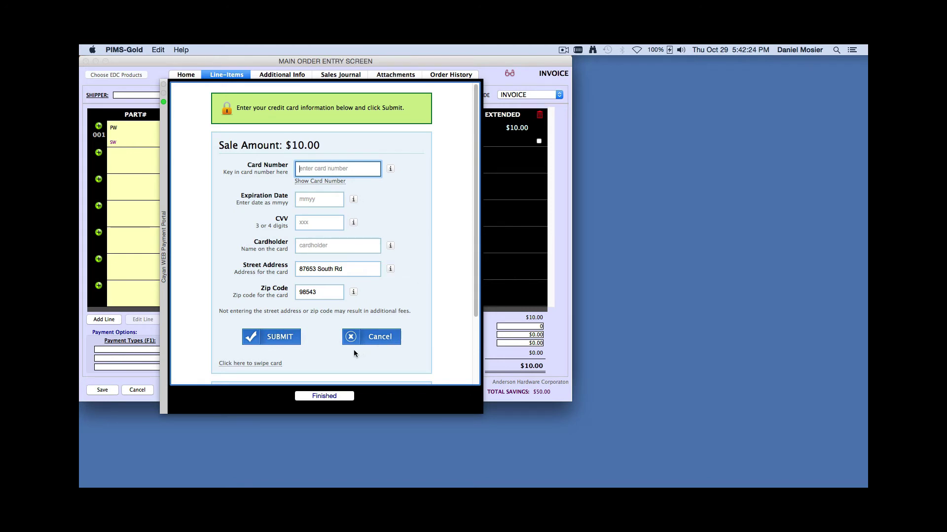
click(248, 364)
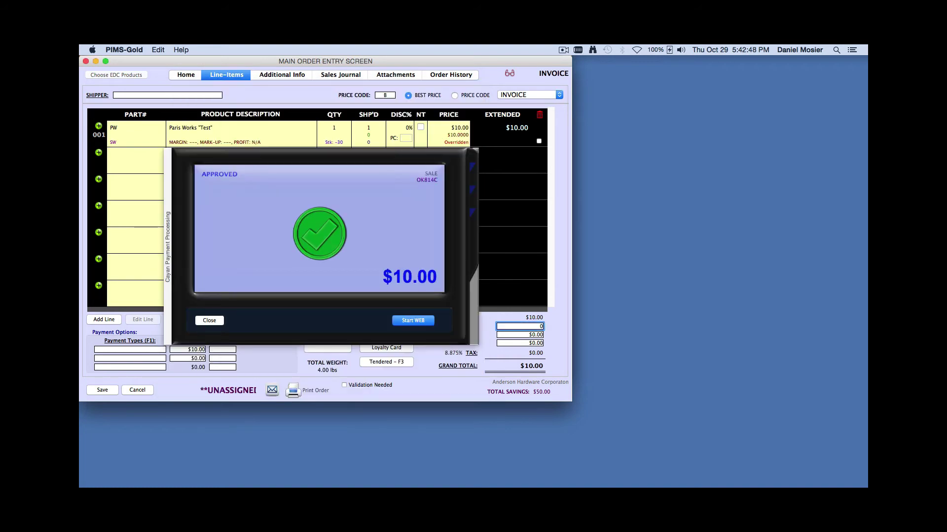
Close the approved payment window, keeping the $10.00 payment on the order
click(214, 320)
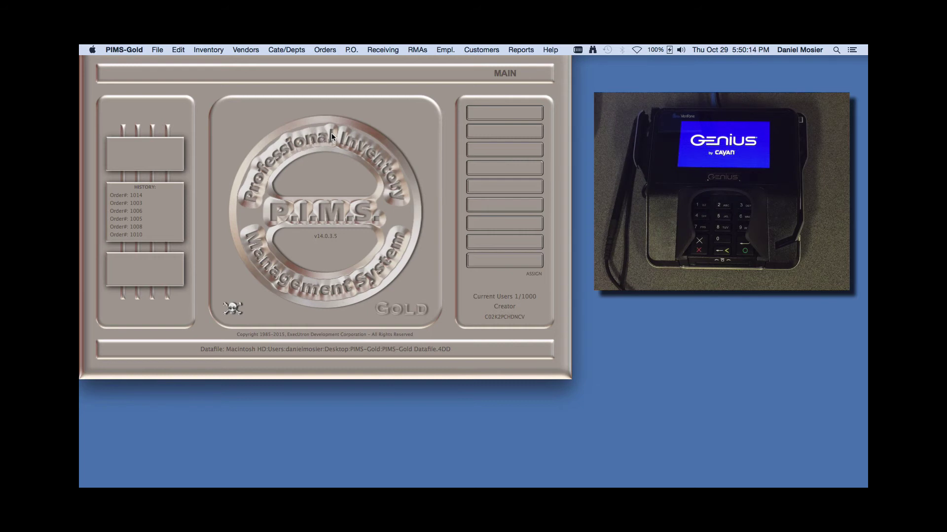
Start a new order by mistake, then discard the blank order
click(324, 50)
click(320, 61)
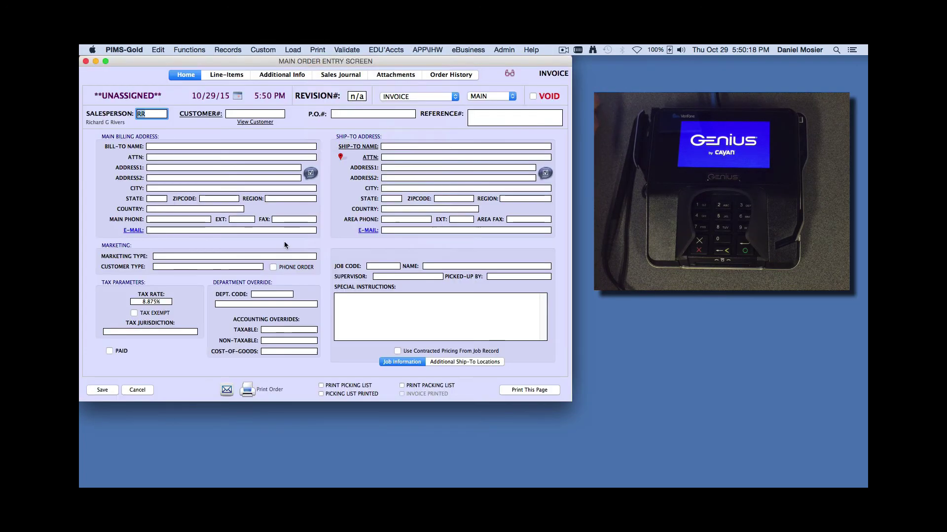
click(146, 394)
Open order 1003 from the full order list and show its line items for editing
click(325, 49)
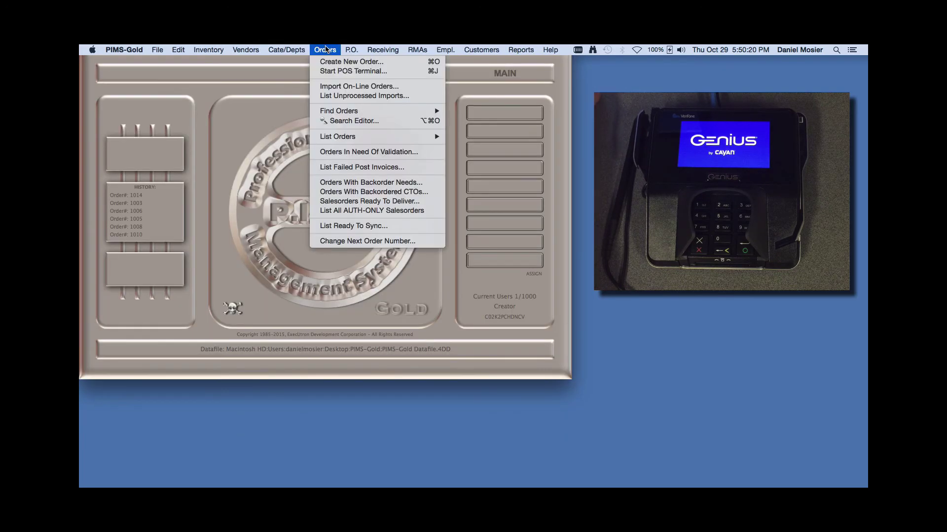
mouse_move(344, 138)
click(469, 137)
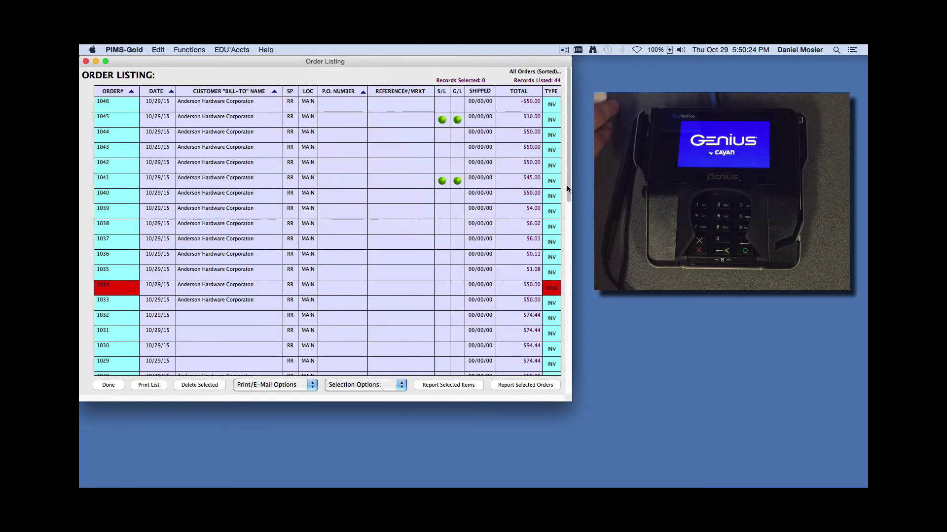
drag(566, 185, 566, 374)
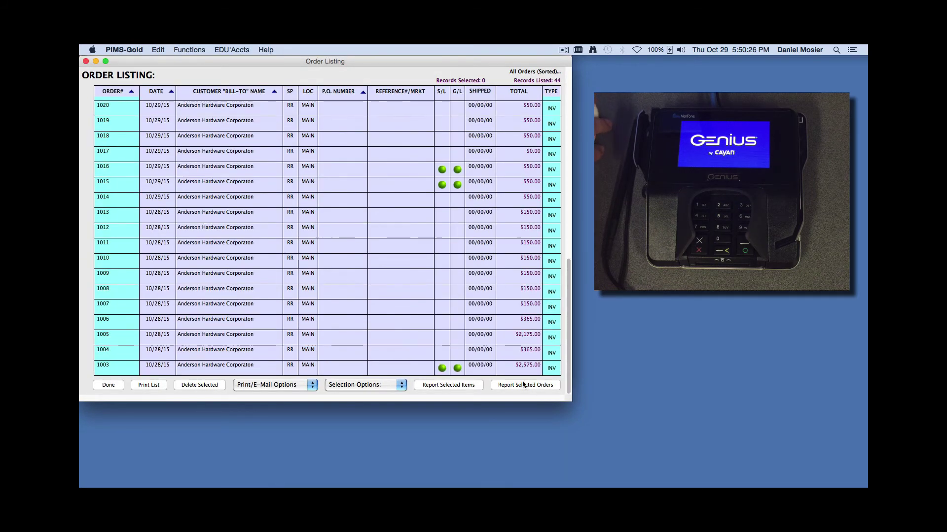
double_click(411, 367)
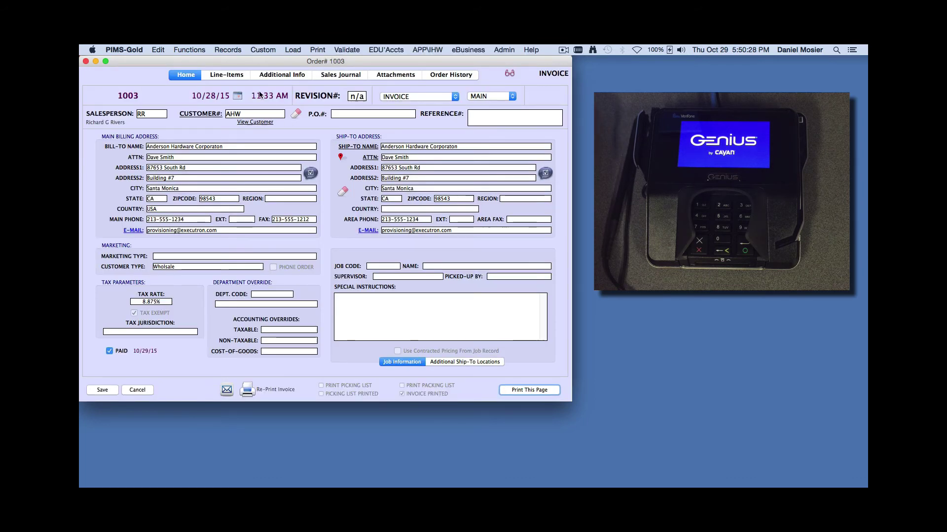
click(226, 72)
click(320, 317)
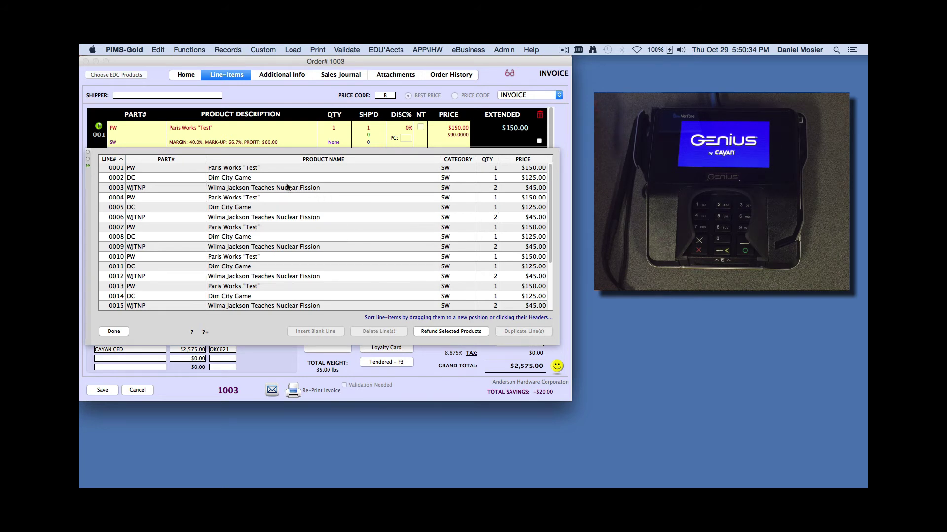
Refund the Dim City Game line from order 1003
click(271, 177)
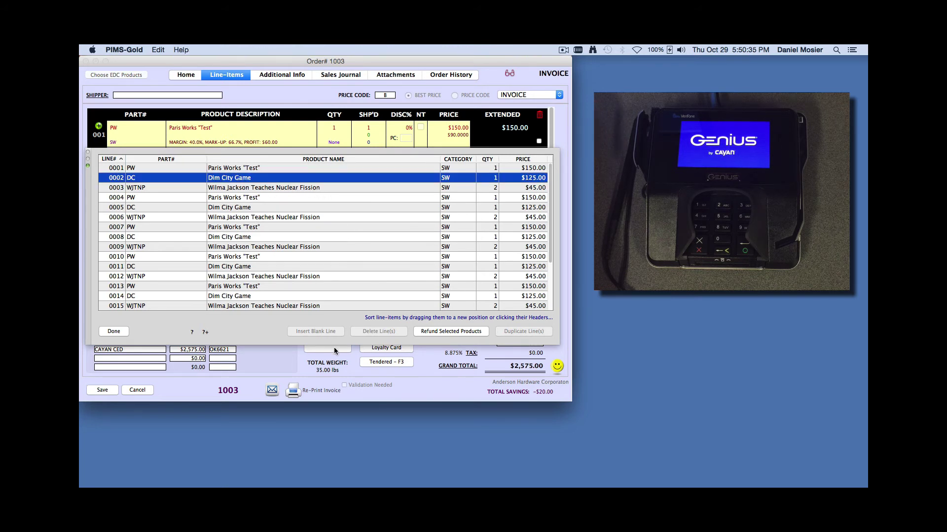
click(451, 334)
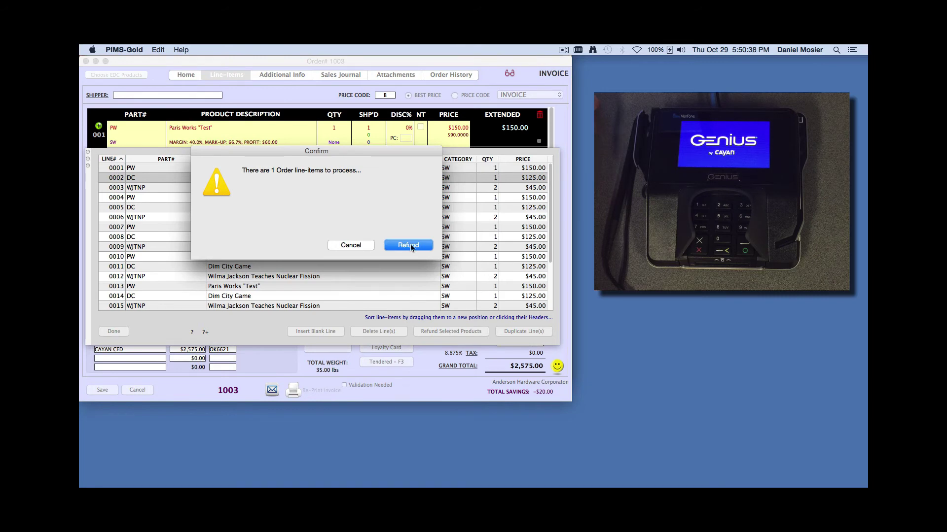
click(409, 245)
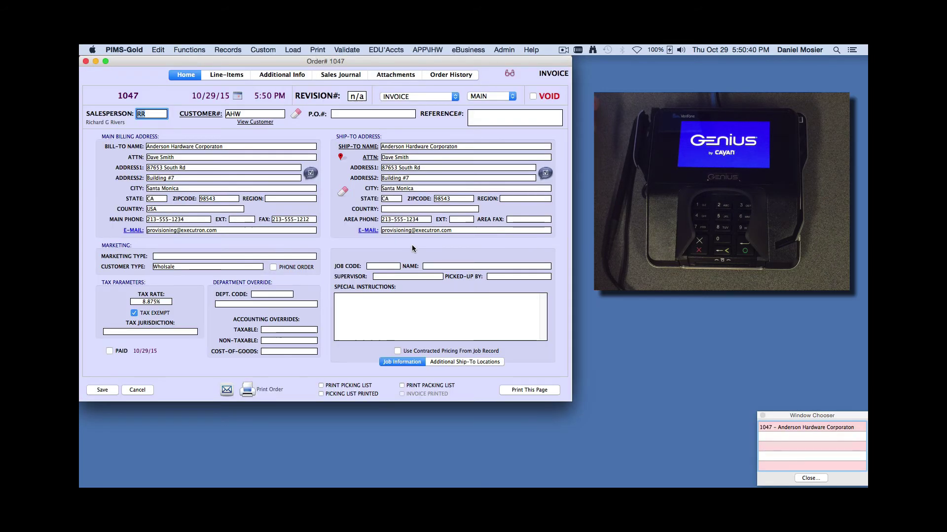
Credit the -$125.00 refund to VeriFone MX-915, then close order 1047 and the listing
click(228, 74)
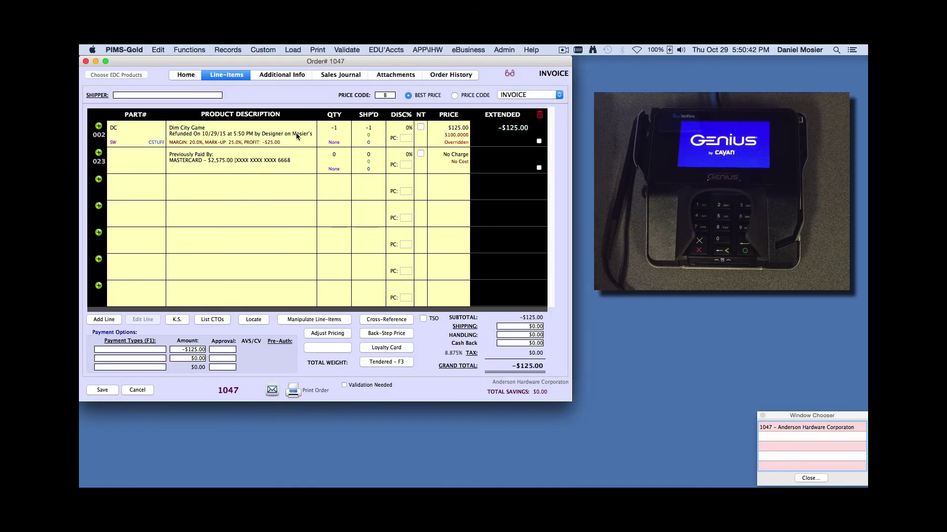
click(163, 350)
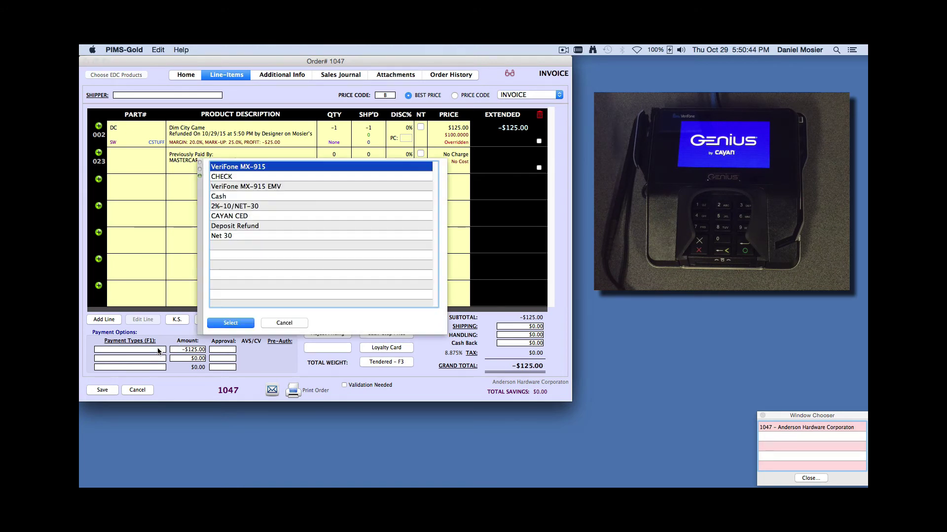
click(230, 323)
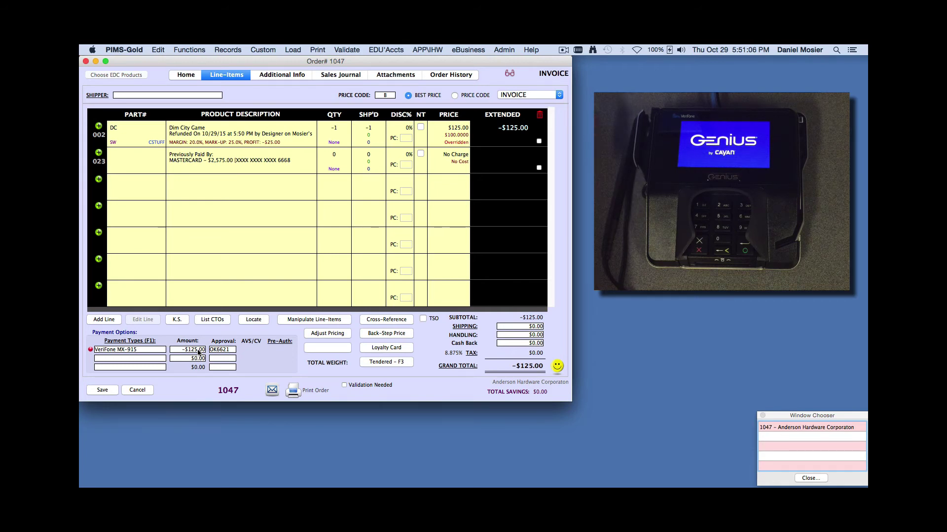
click(111, 391)
click(109, 386)
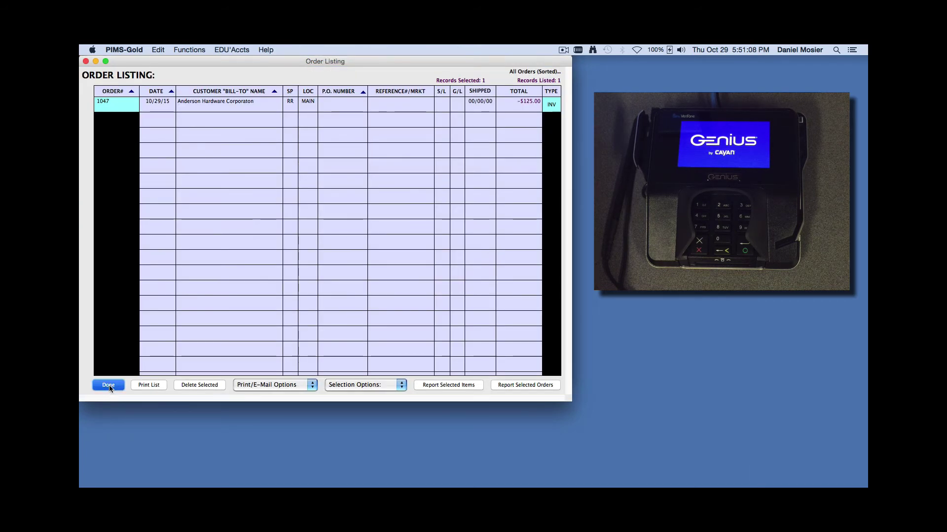
Restore the Merchantware portal window and sign back in after the expired session
mouse_move(789, 480)
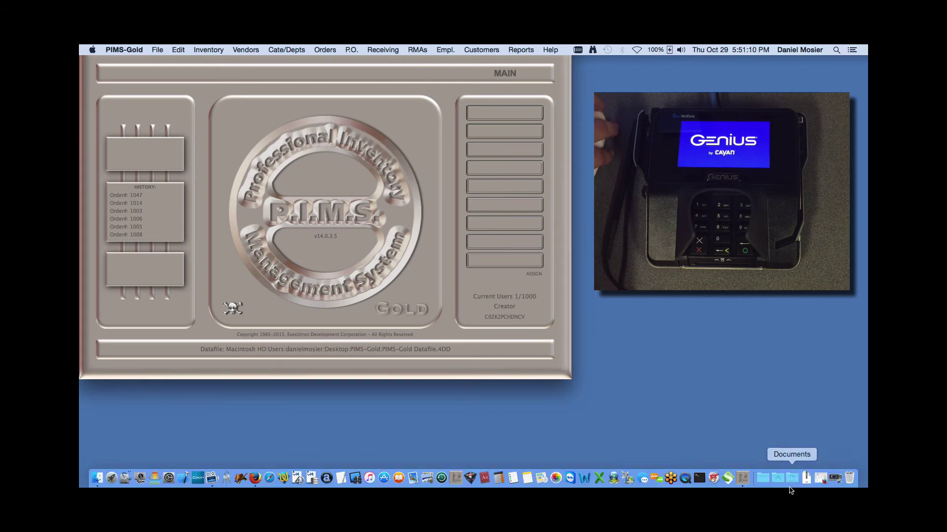
click(821, 479)
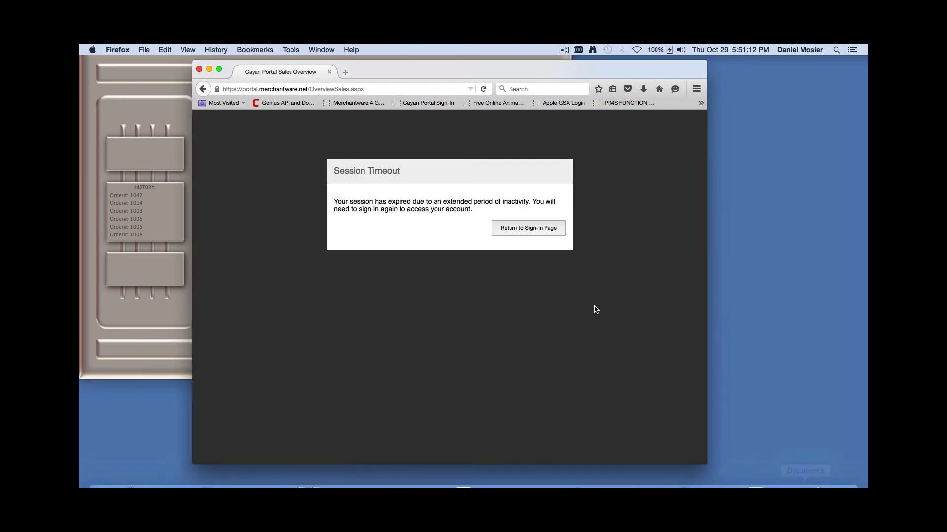
click(523, 229)
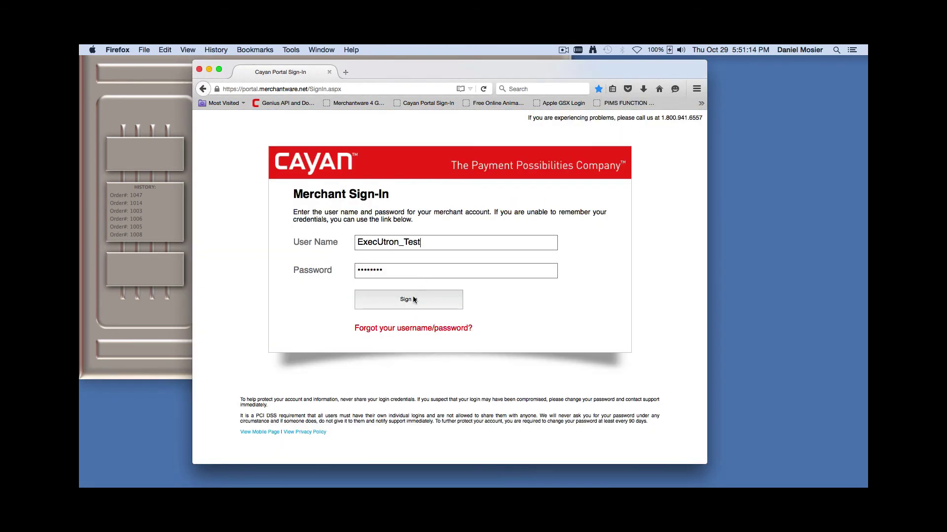
click(415, 299)
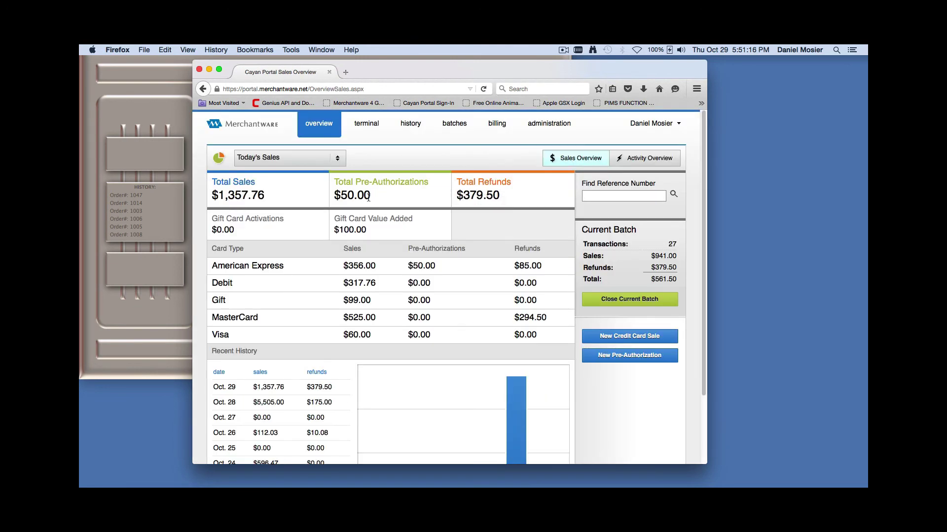
Confirm the approved $125.00 refund for invoice 1047 in today's history, then return to PIMS-Gold
click(418, 127)
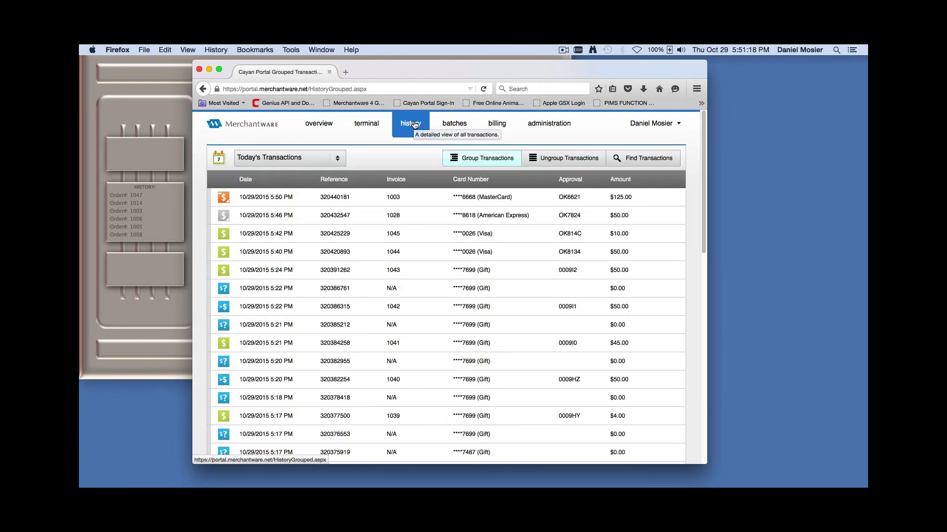
click(242, 202)
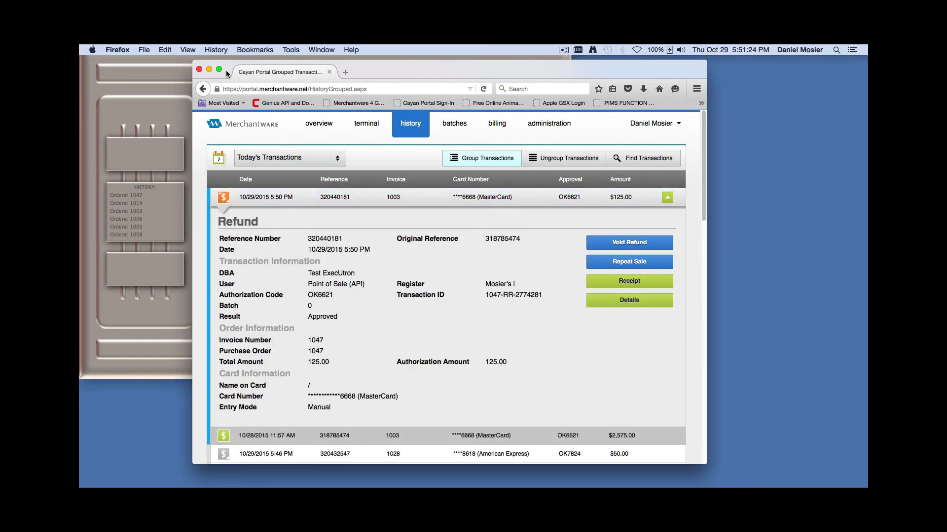
click(308, 128)
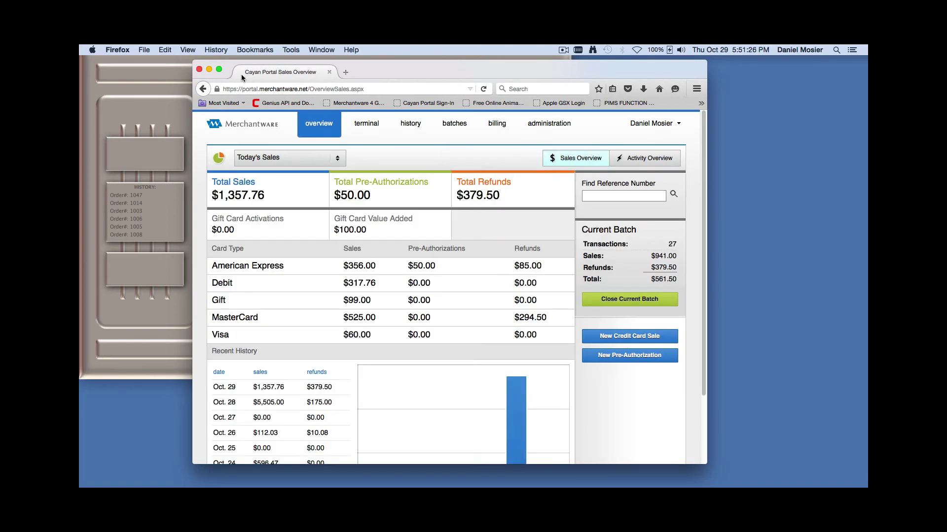
click(208, 69)
click(274, 117)
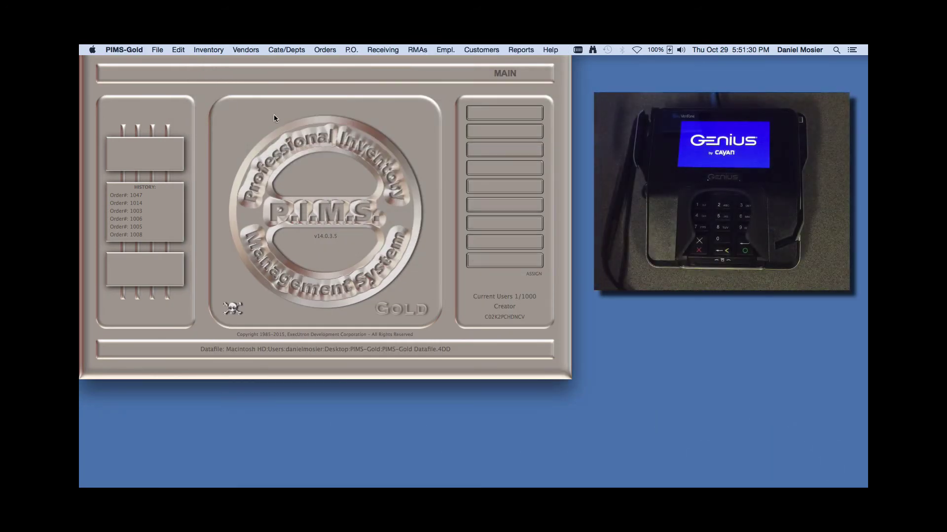
click(318, 49)
mouse_move(390, 136)
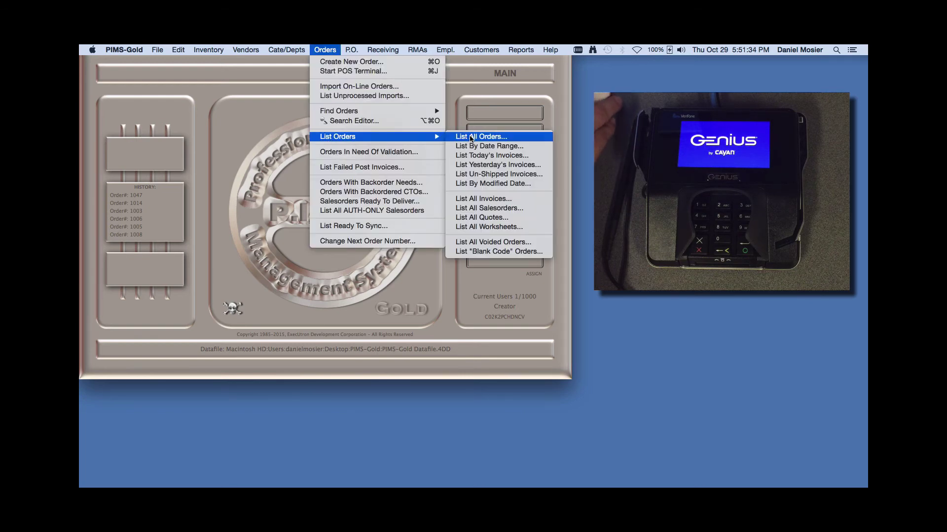
click(468, 138)
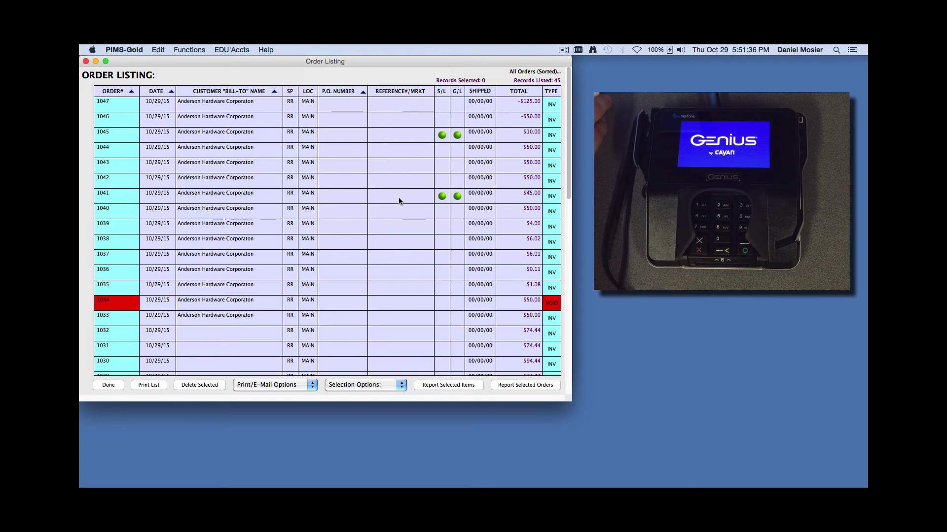
double_click(398, 198)
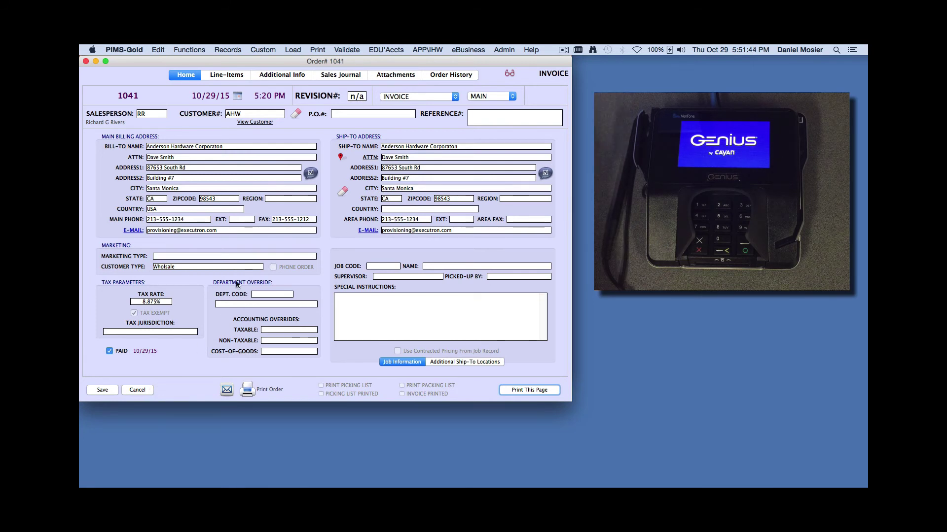
key(super+2)
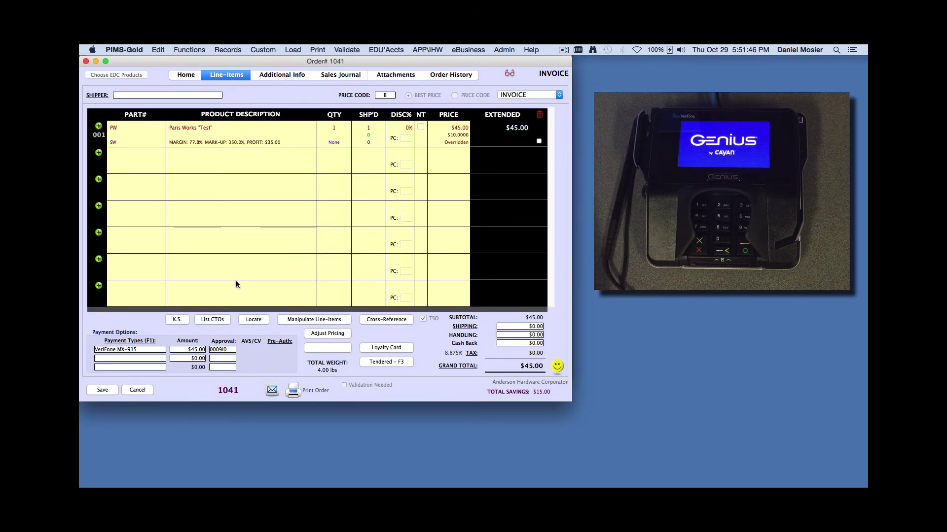
click(139, 389)
click(111, 386)
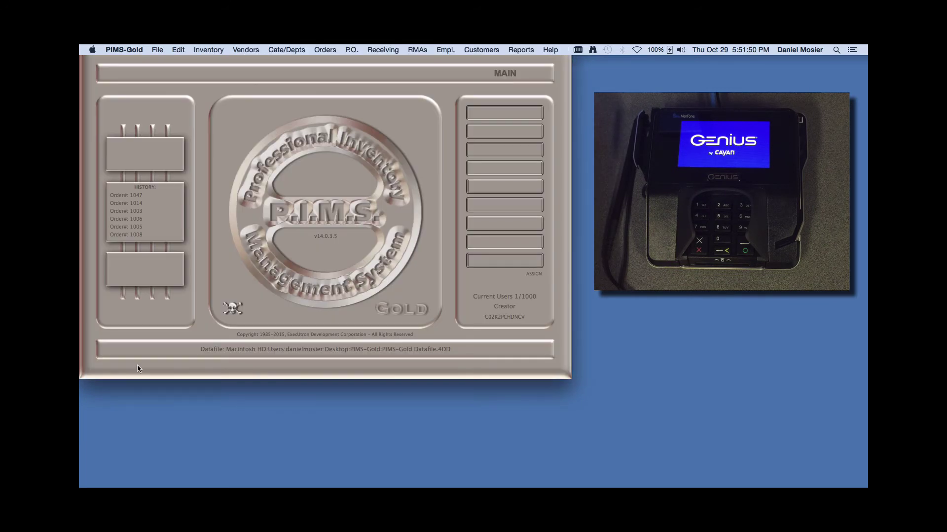
Create a new order for customer ah (Anderson Hardware)
click(332, 50)
click(329, 61)
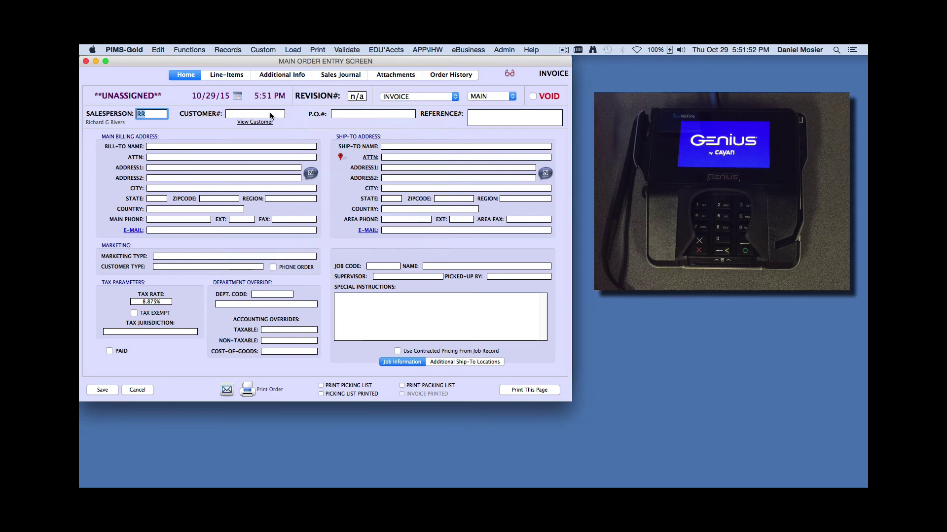
click(260, 113)
text(ah)
key(Return)
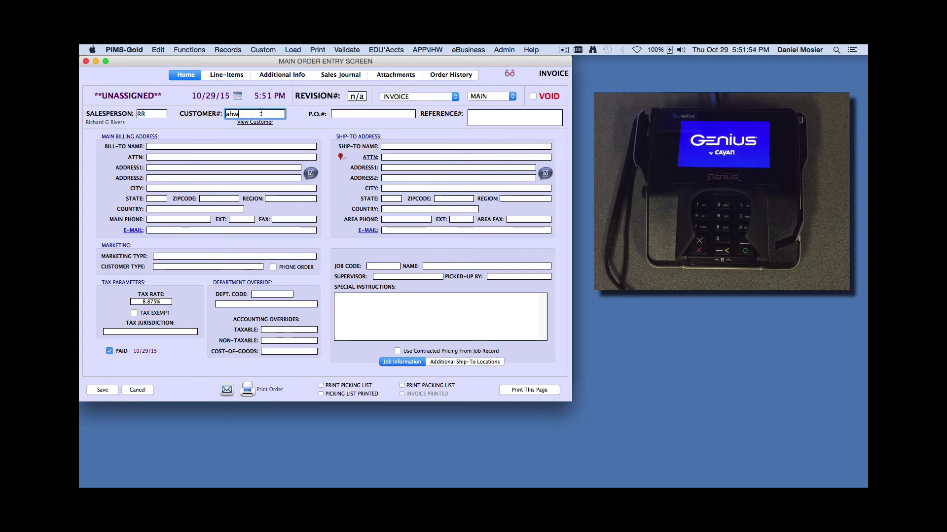
Add a PW part line priced at $45.00 with quantity -1
text(p)
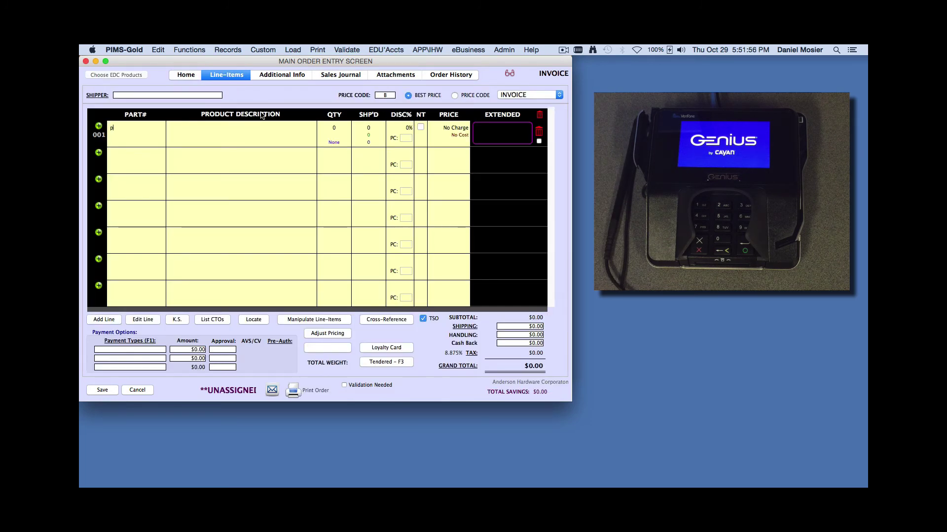
text(w)
key(Return)
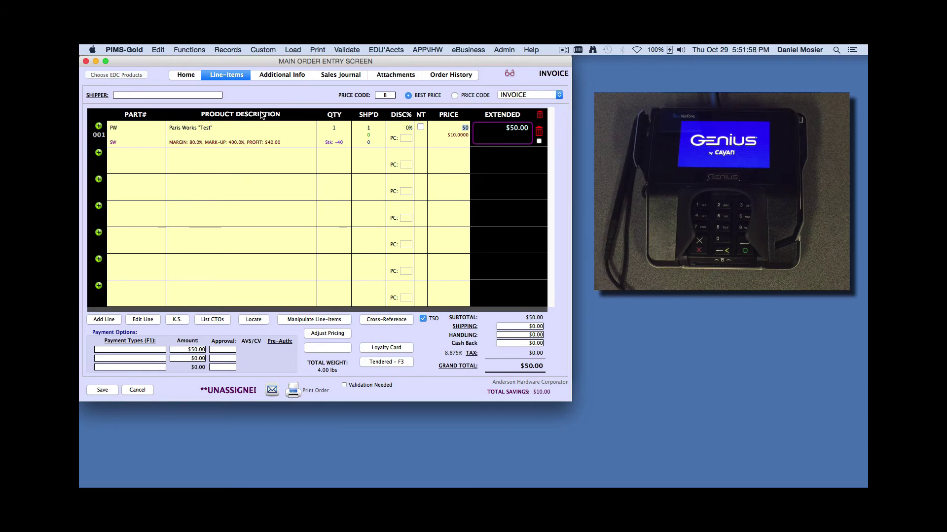
text(45)
key(Return)
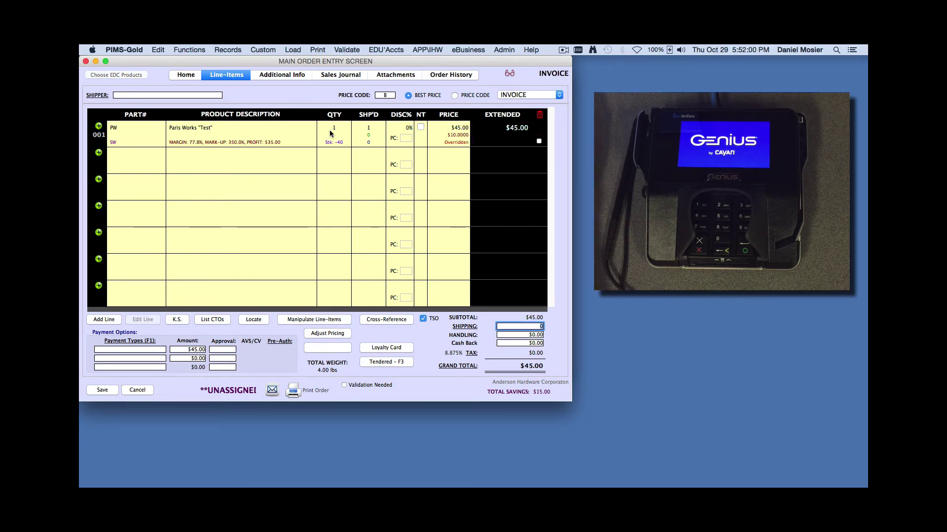
click(333, 127)
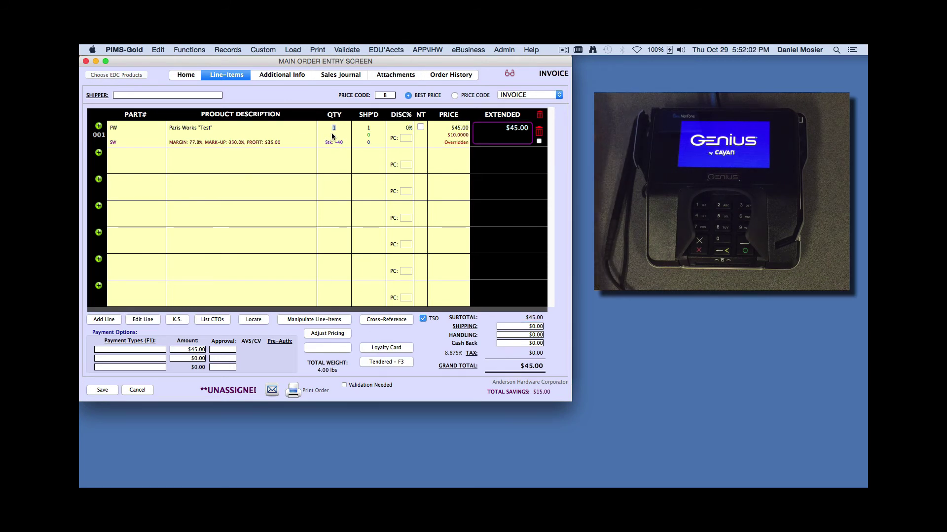
text(-1)
key(Return)
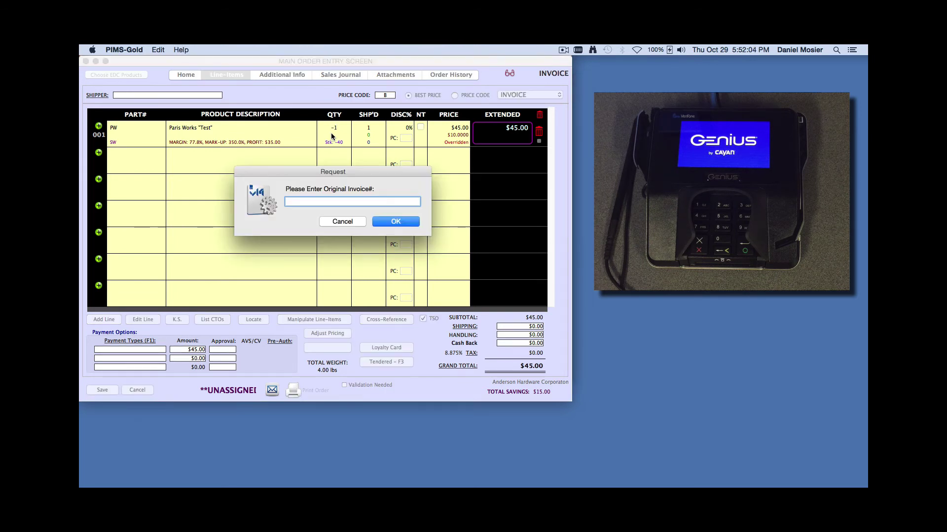
Skip the original invoice number prompt and choose VeriFone MX-915 as payment
click(393, 222)
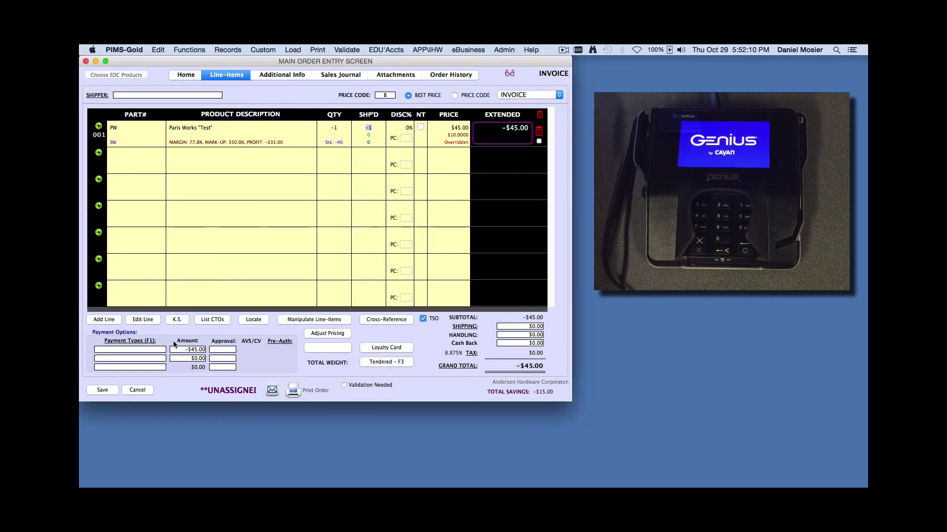
click(147, 351)
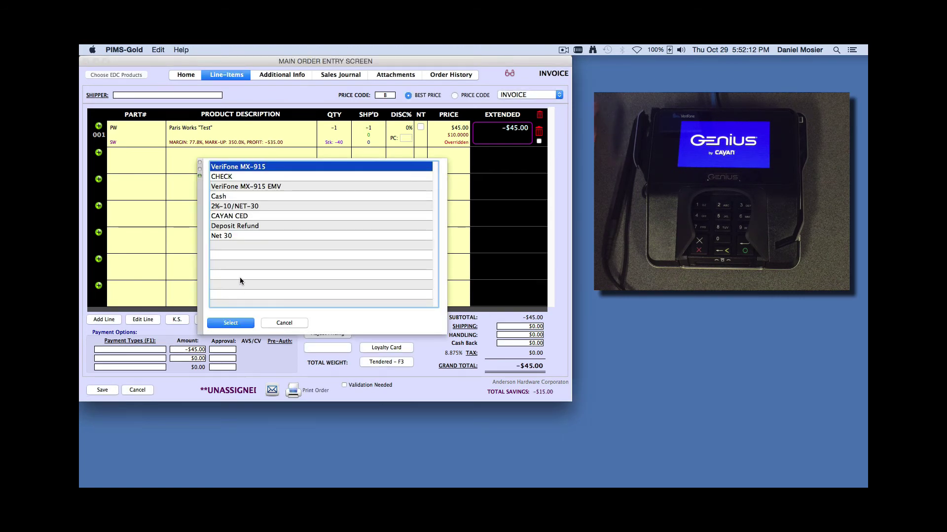
click(230, 323)
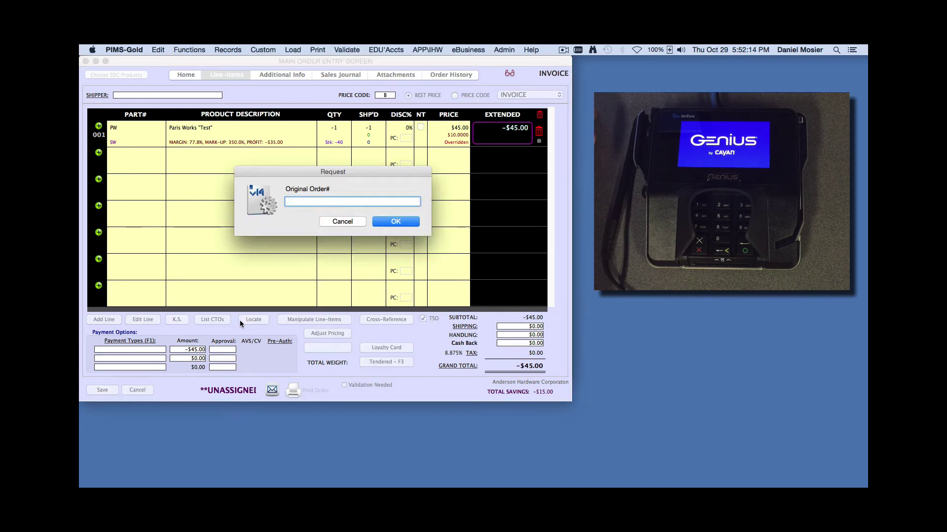
Process the -$45.00 refund with manual transaction entry and save order 1048
click(396, 223)
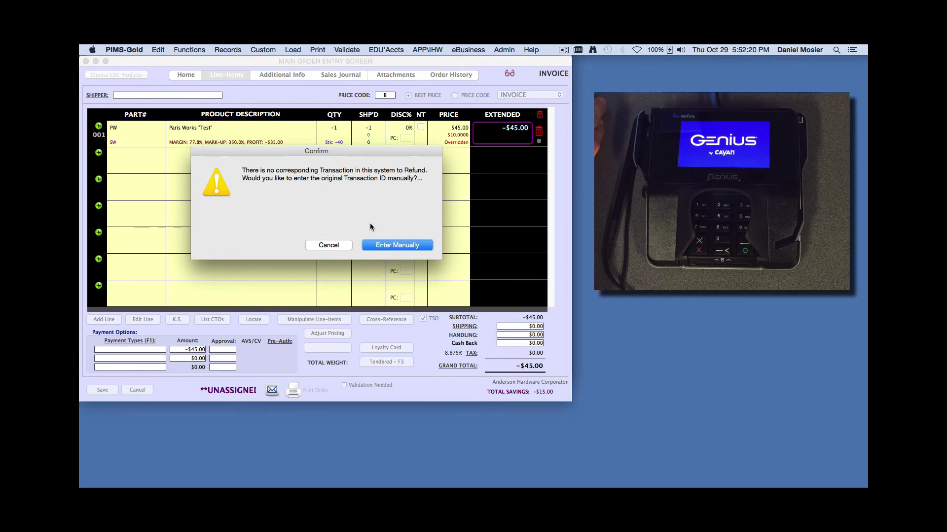
click(394, 246)
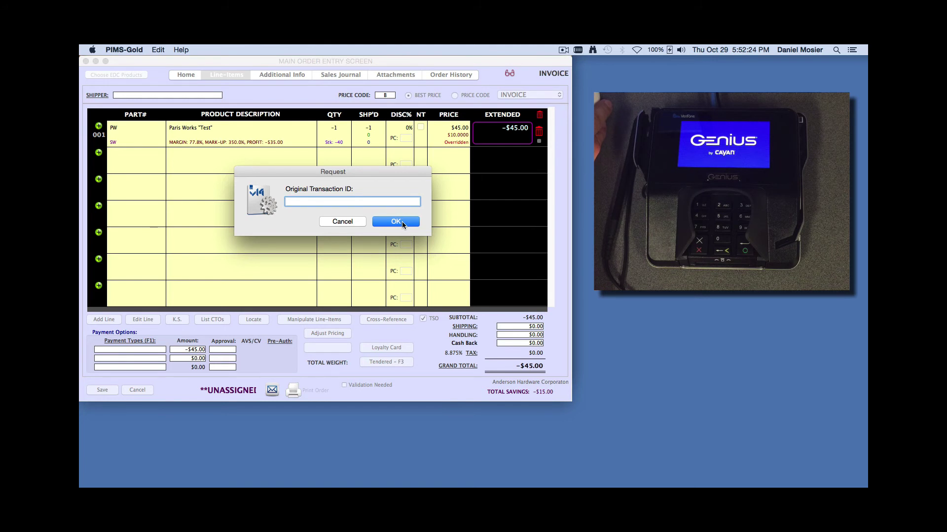
click(401, 220)
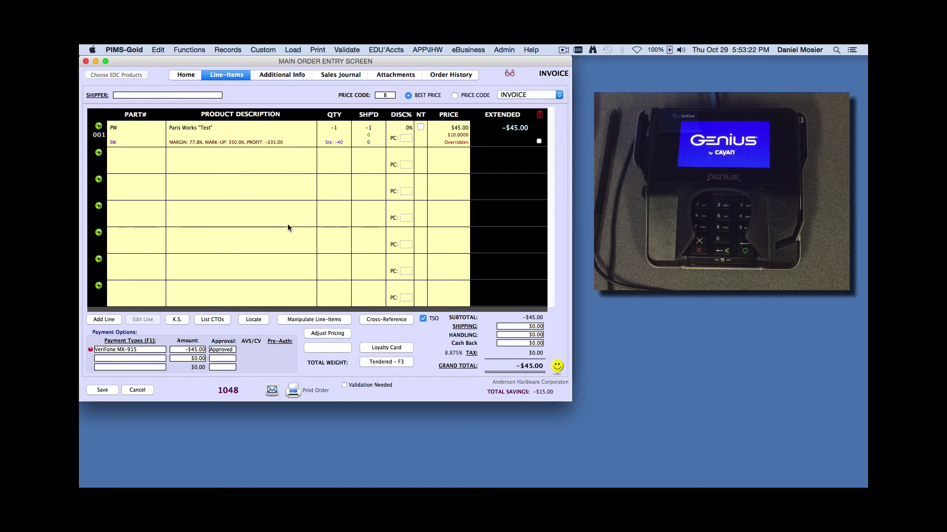
click(113, 389)
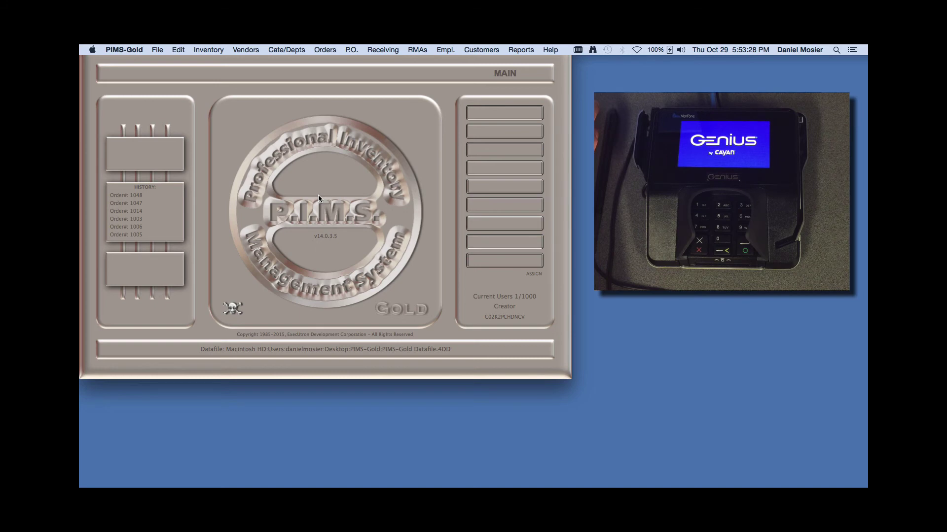
List all orders, scroll through the history headed by order 1048 and refund 1047, then close it
click(322, 49)
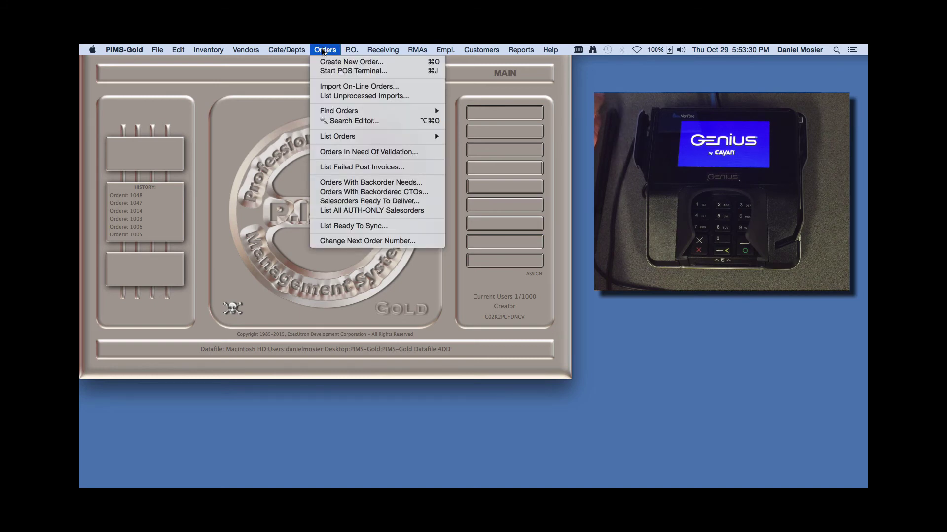
mouse_move(424, 136)
click(478, 138)
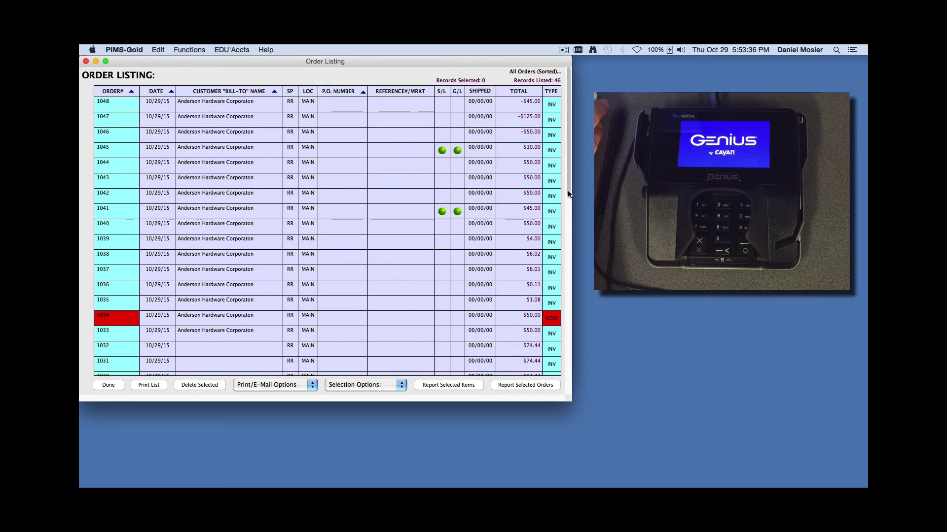
scroll(568, 203, down, 1)
drag(569, 203, 566, 226)
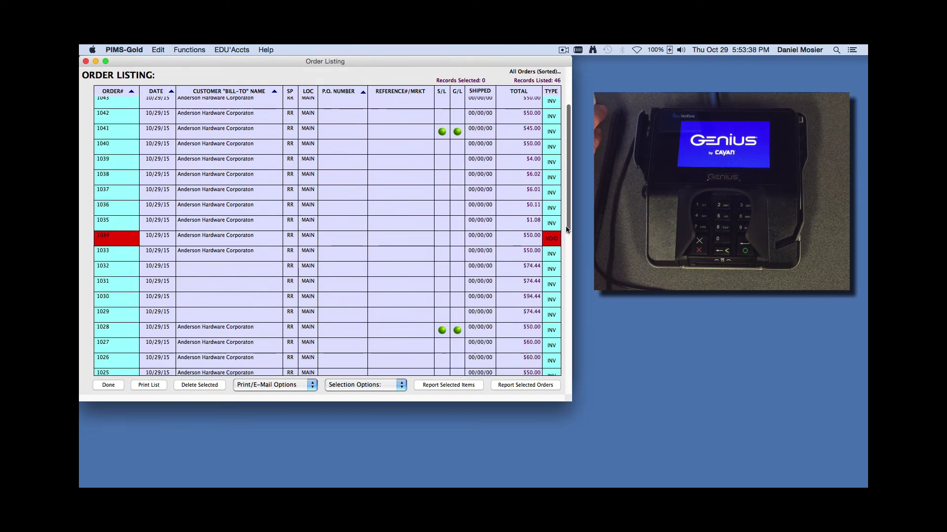
scroll(566, 228, up, 5)
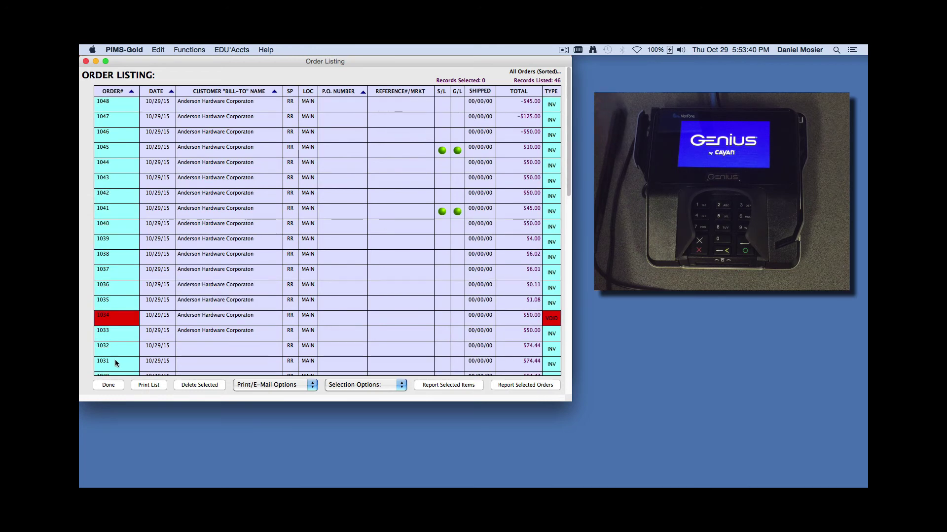
click(109, 385)
click(324, 50)
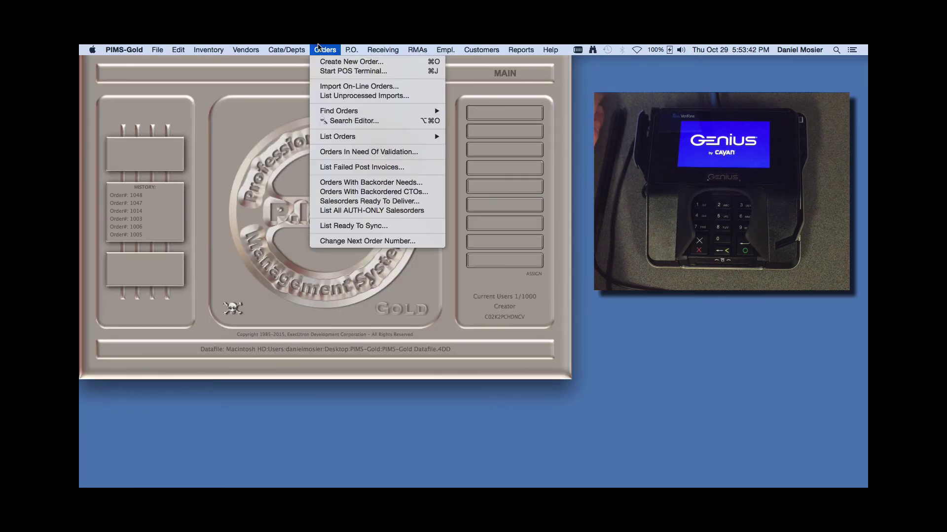
Start a return order for the customer: part PW at $25, quantity -1, no original invoice
click(325, 63)
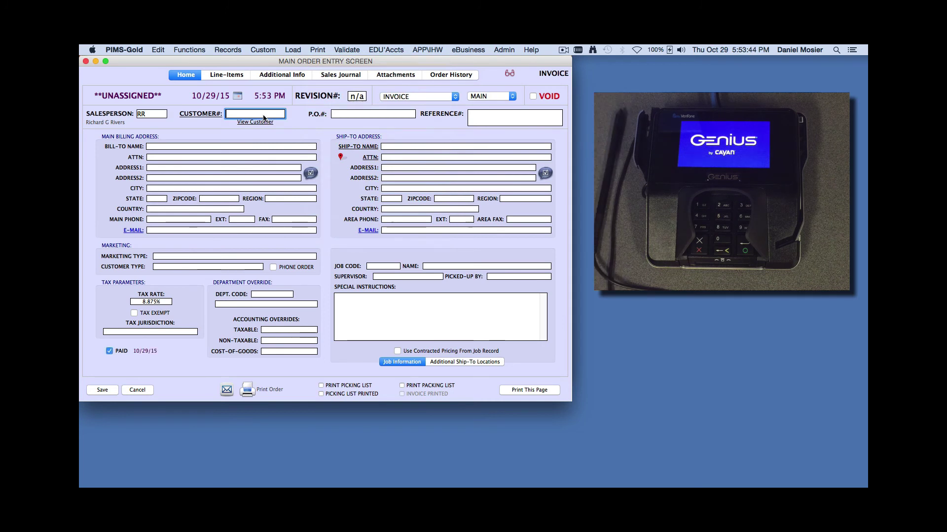
text(1000)
key(Tab)
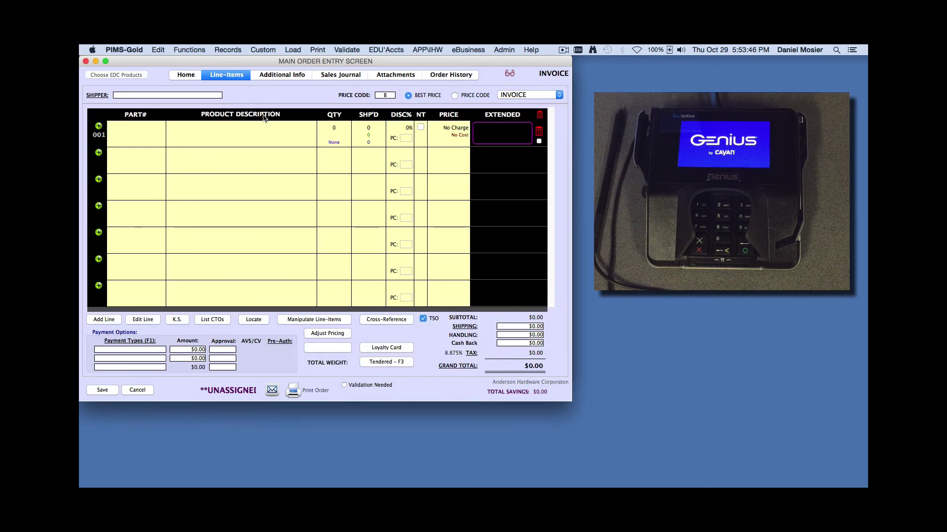
text(pw)
key(Tab)
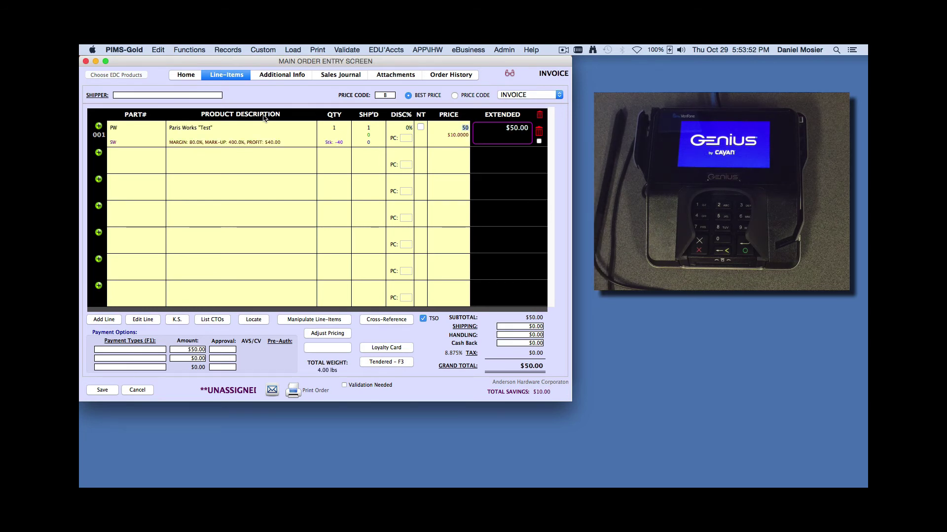
text(25)
key(Tab)
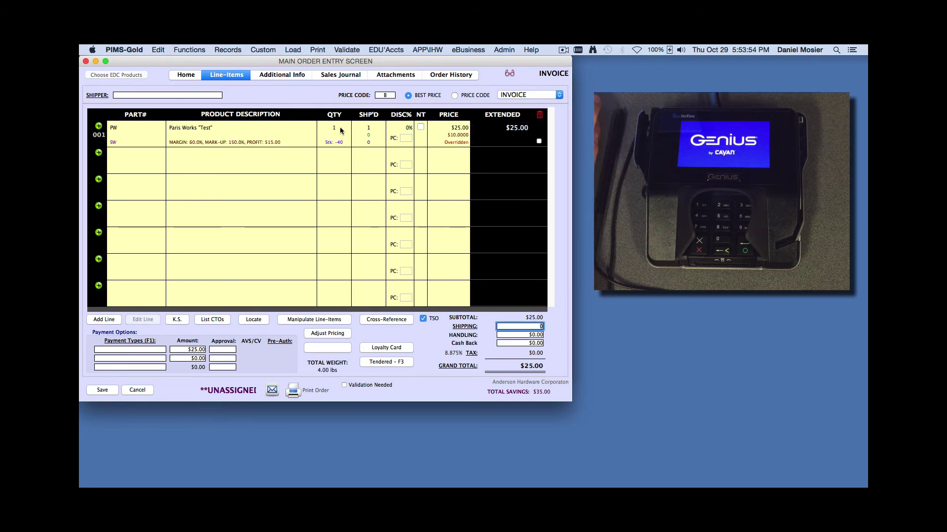
click(328, 127)
text(-1)
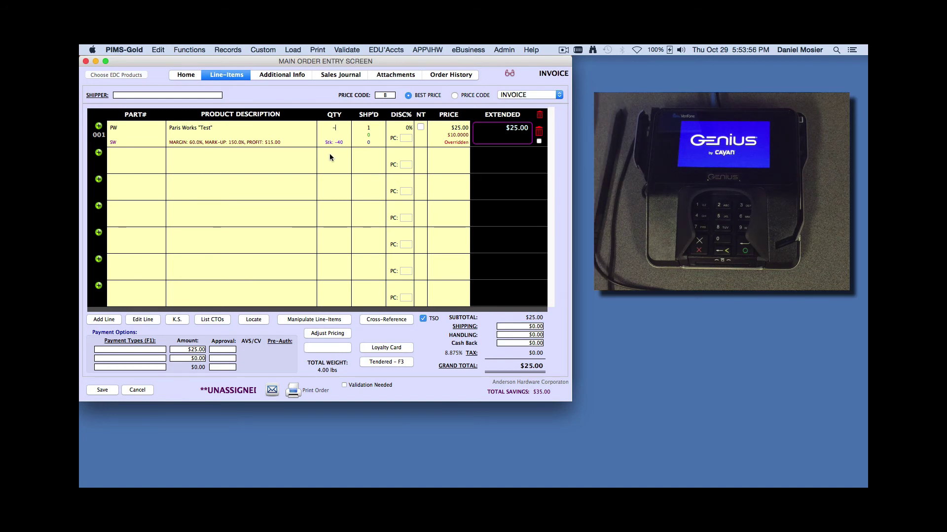
key(Tab)
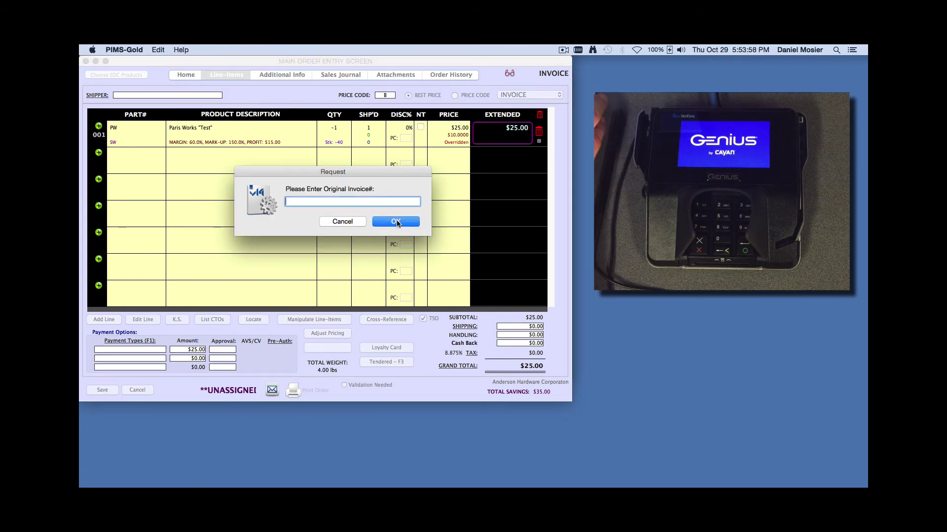
click(396, 221)
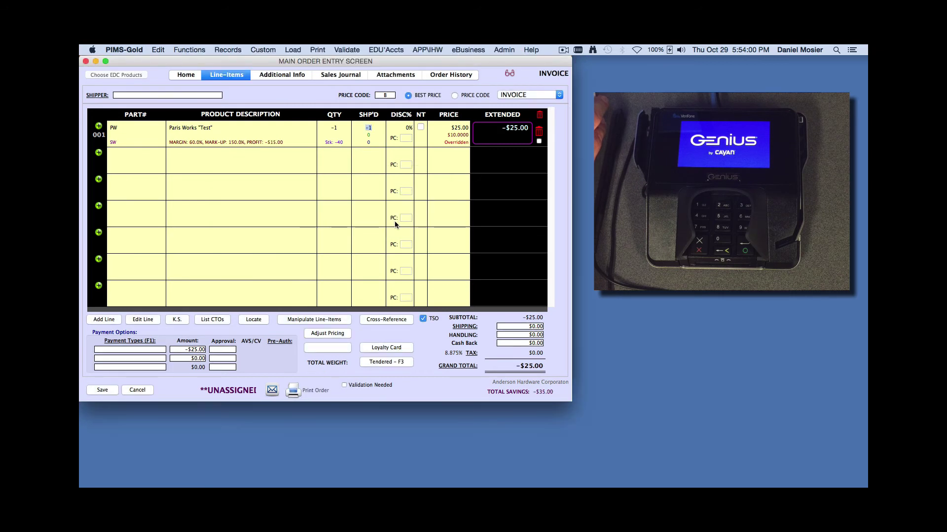
Refund the -$25.00 on the VeriFone MX-915, entering the transaction ID manually
click(149, 350)
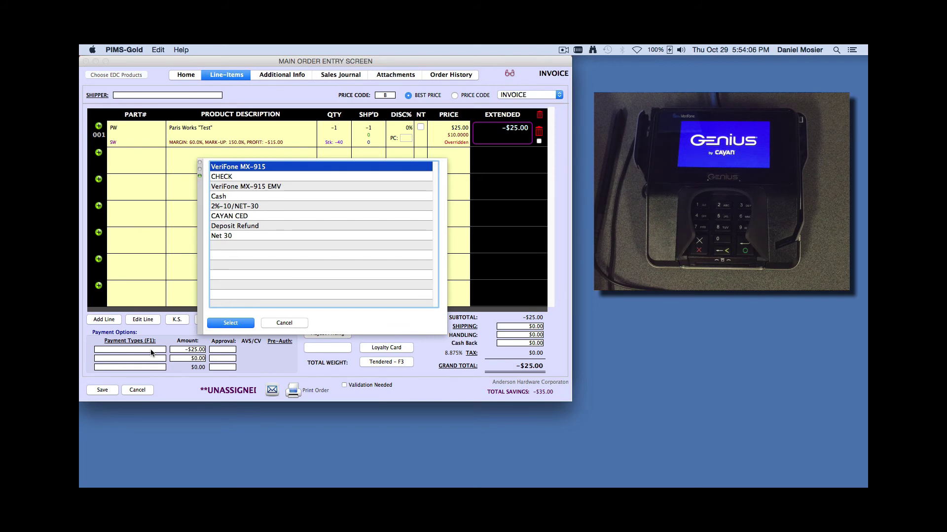
click(234, 324)
click(396, 221)
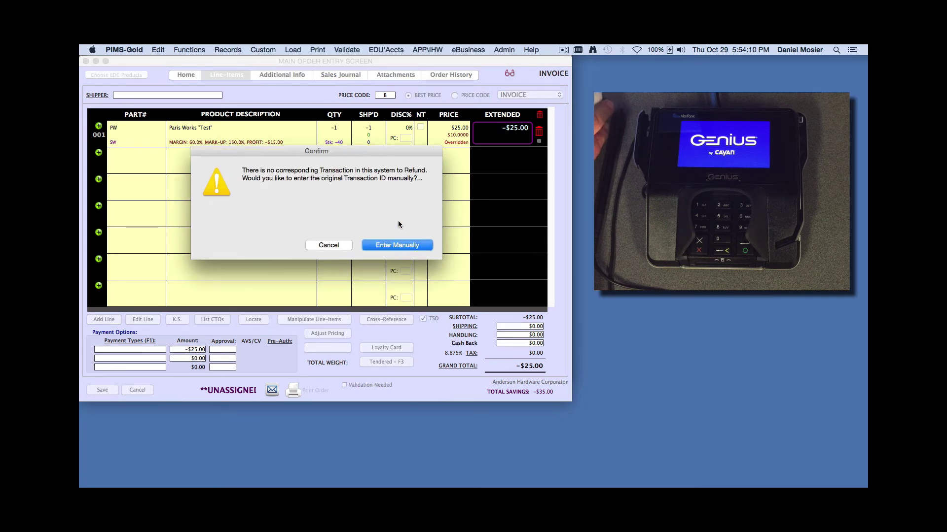
click(397, 245)
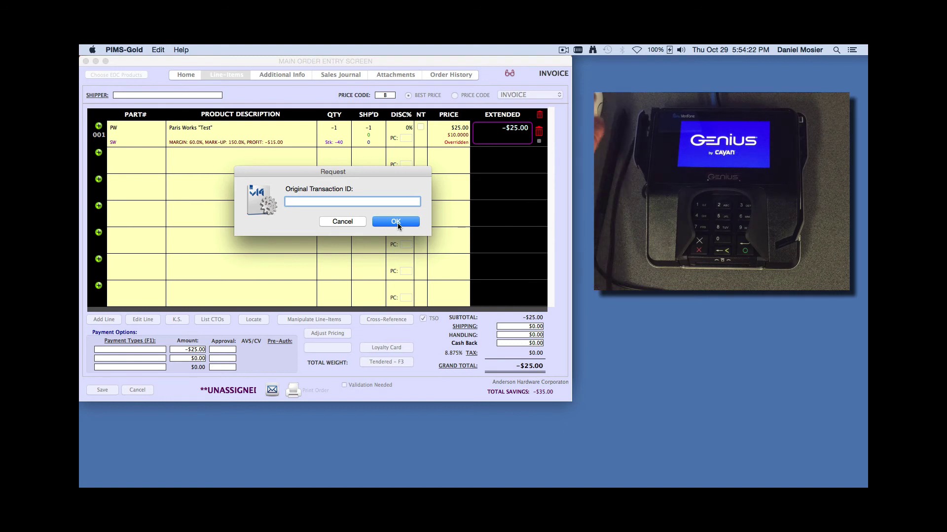
click(397, 222)
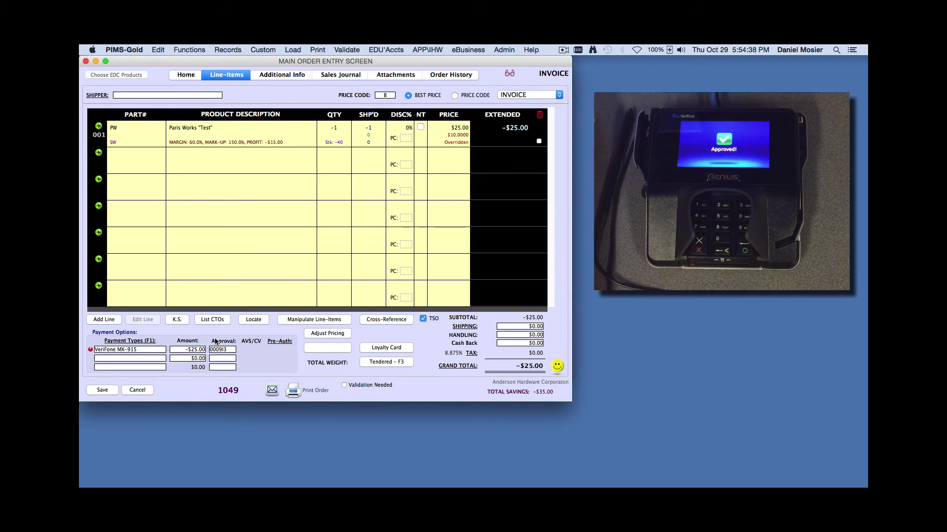
Check the swiped gift card's balance, which reports $30.00, and dismiss the alert
click(184, 51)
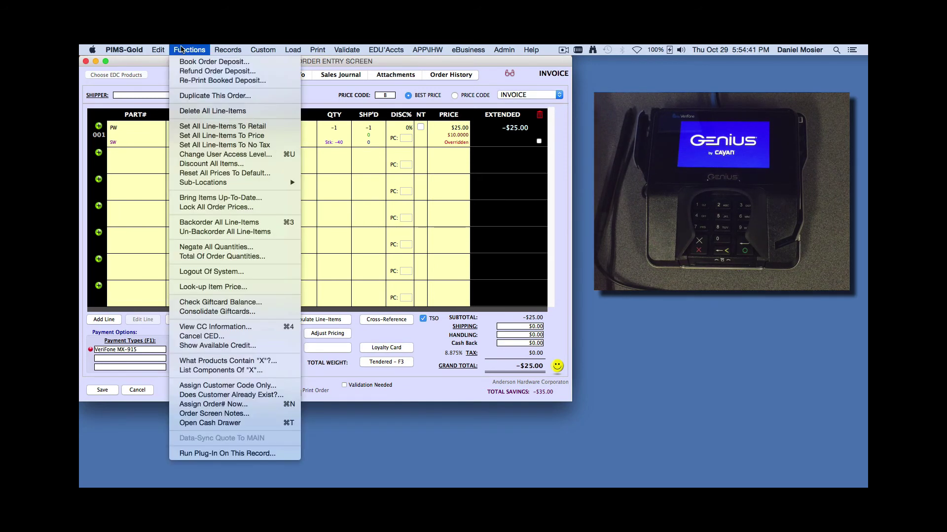
click(205, 302)
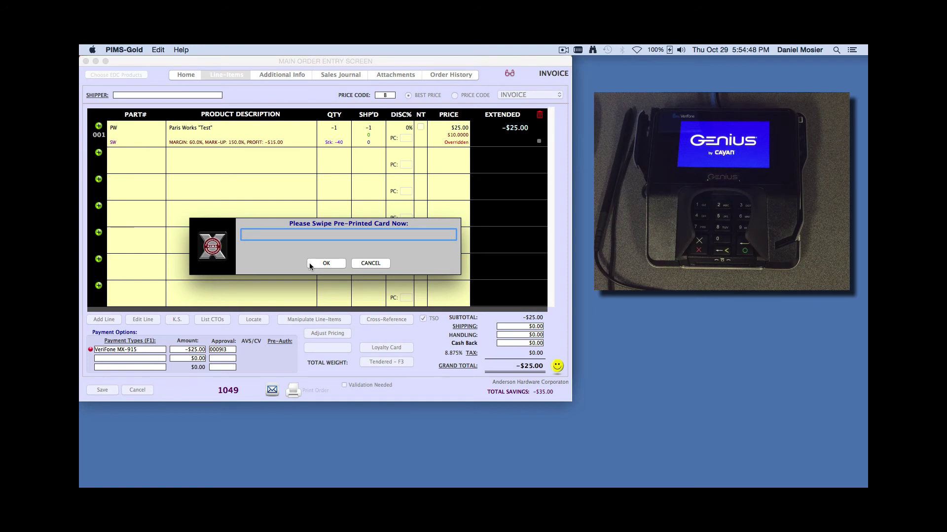
text(%B6033130000122237605^GIFTCARD/OPTYCAL^2000000000000000?)
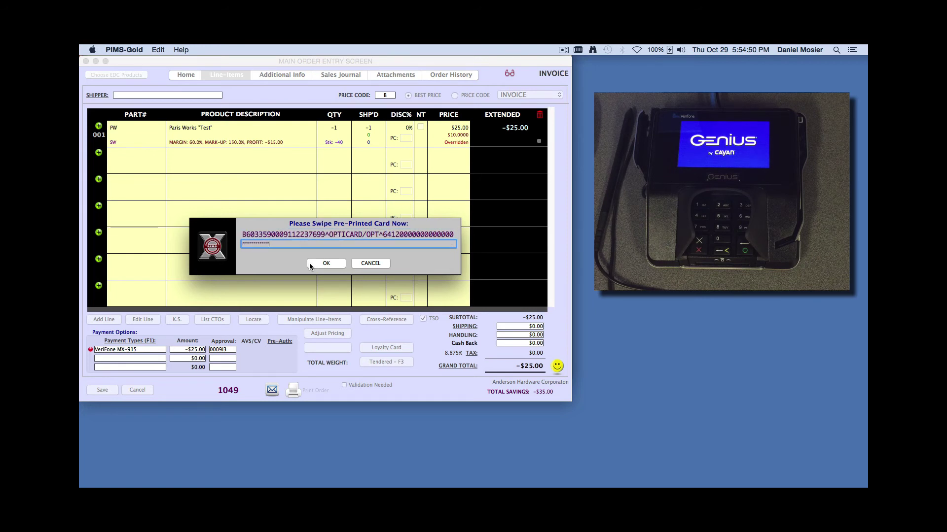
key(Return)
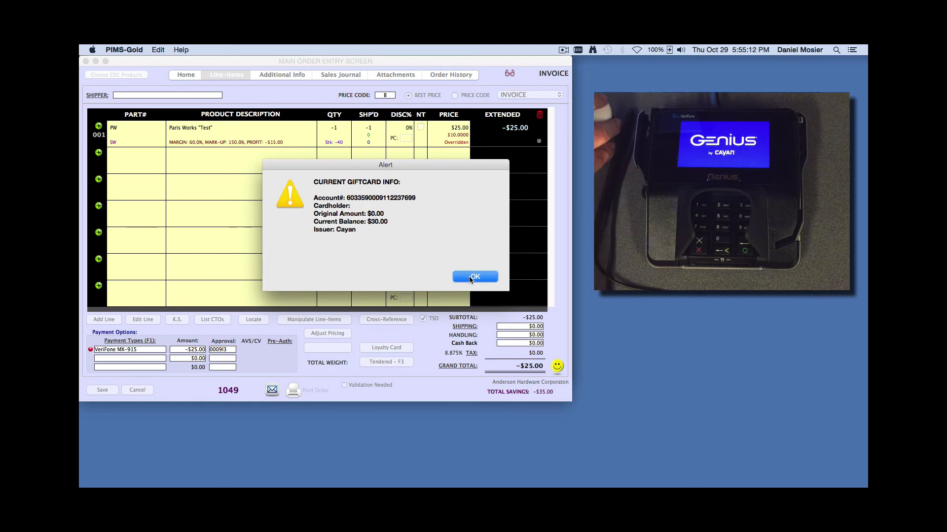
click(469, 277)
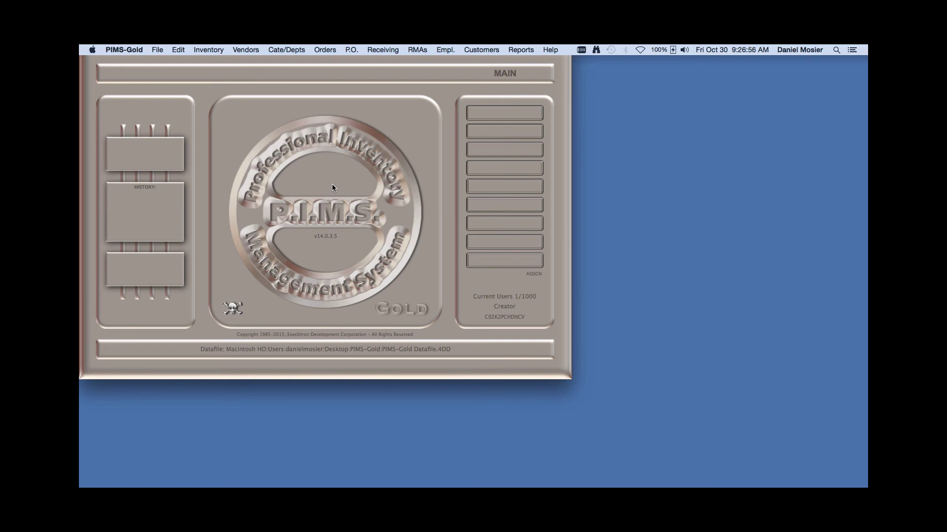
Ring up part PW on the point-of-sale screen with salesperson RR
click(324, 49)
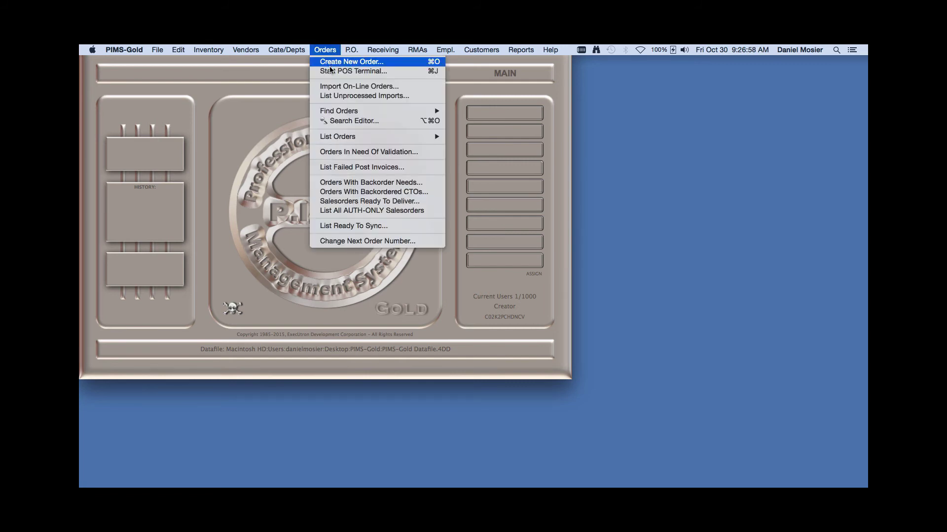
click(330, 71)
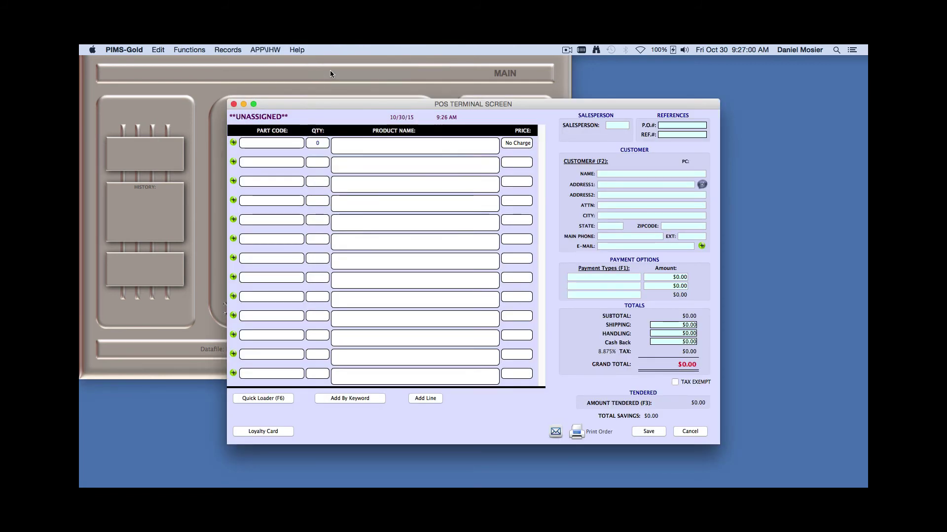
text(PW)
key(Tab)
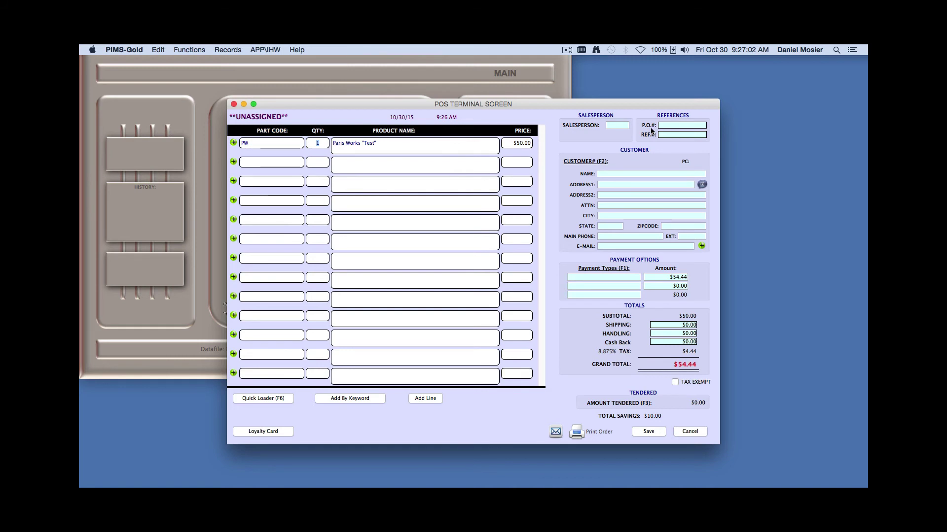
click(620, 126)
text(RR)
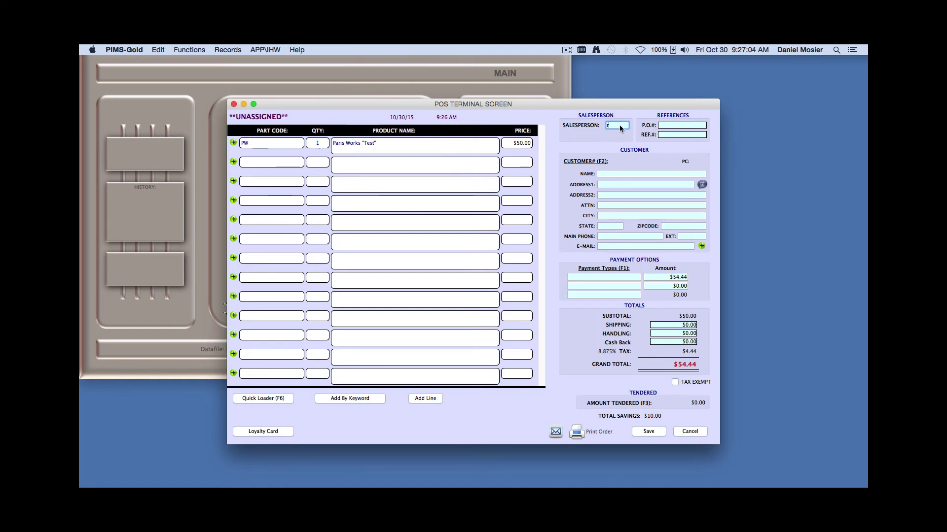
Send the $54.44 sale to the VeriFone MX-915, retrying after closing the first card panel
click(610, 278)
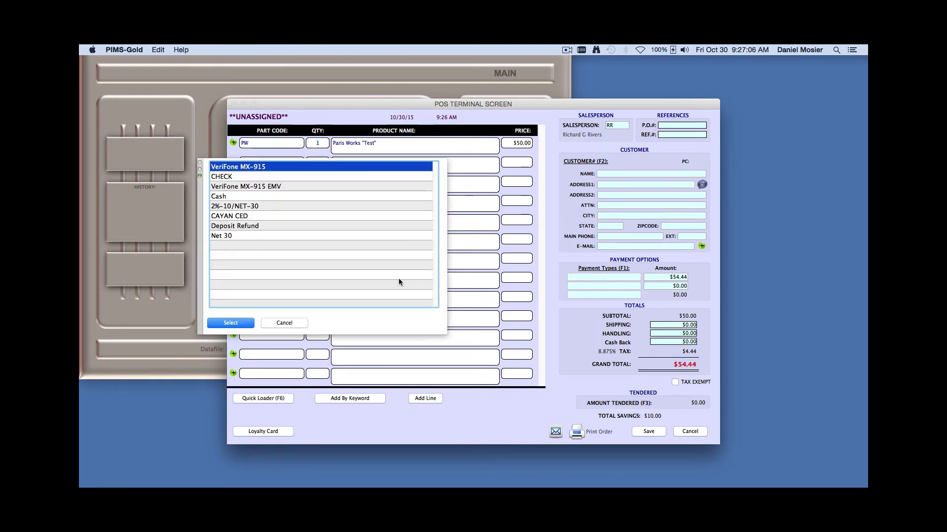
click(238, 325)
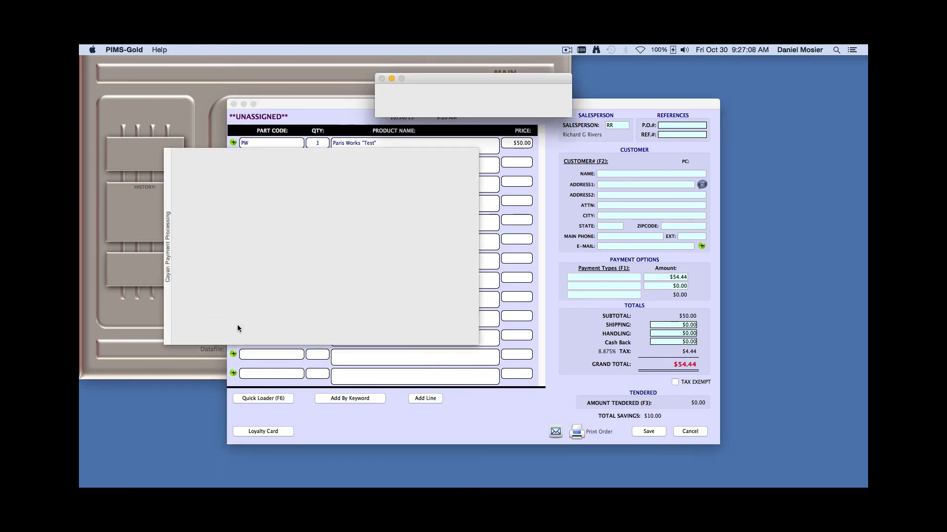
drag(423, 78, 293, 84)
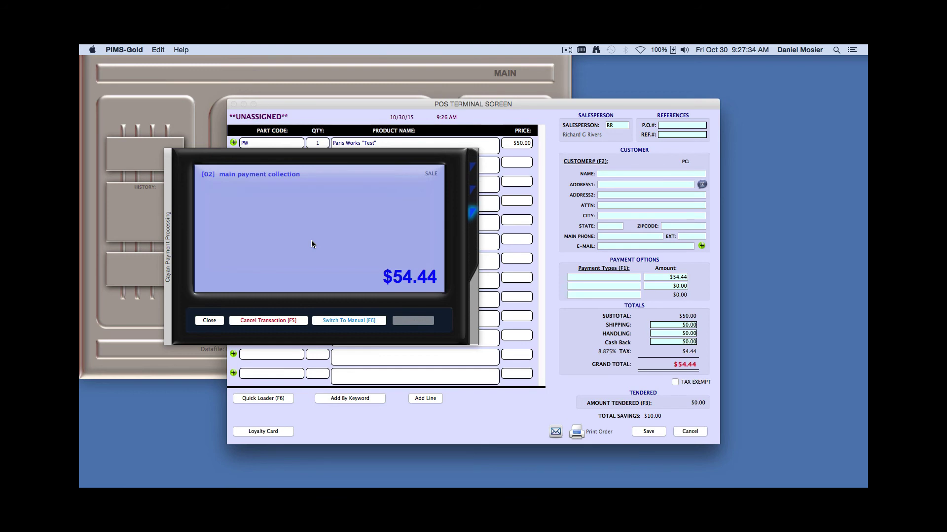
click(286, 321)
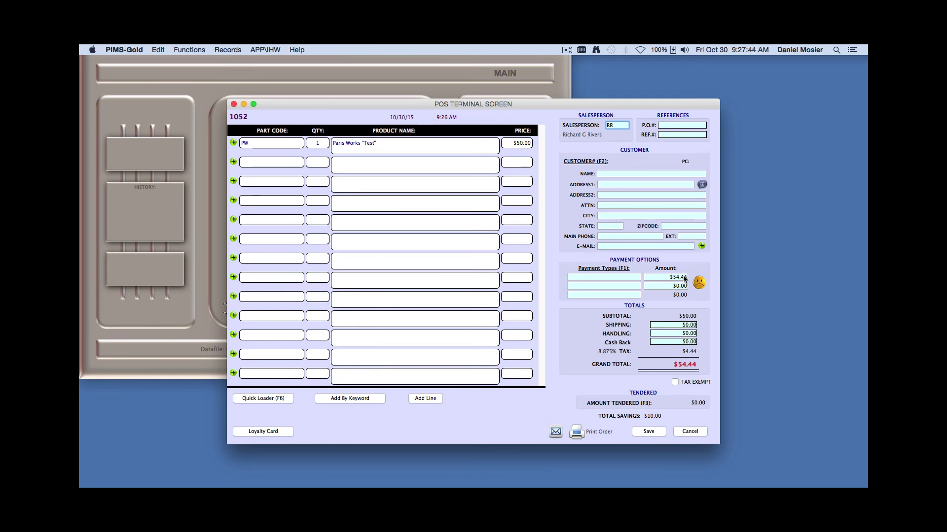
key(F1)
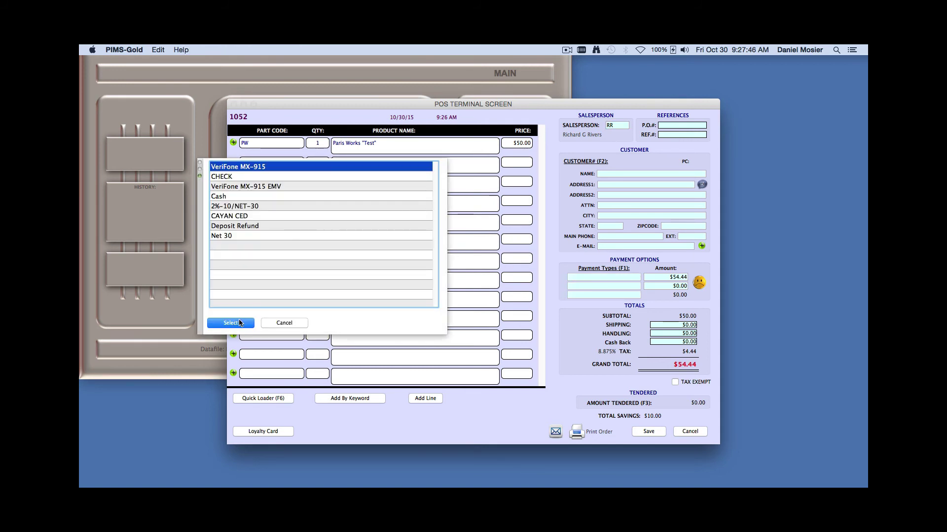
click(239, 323)
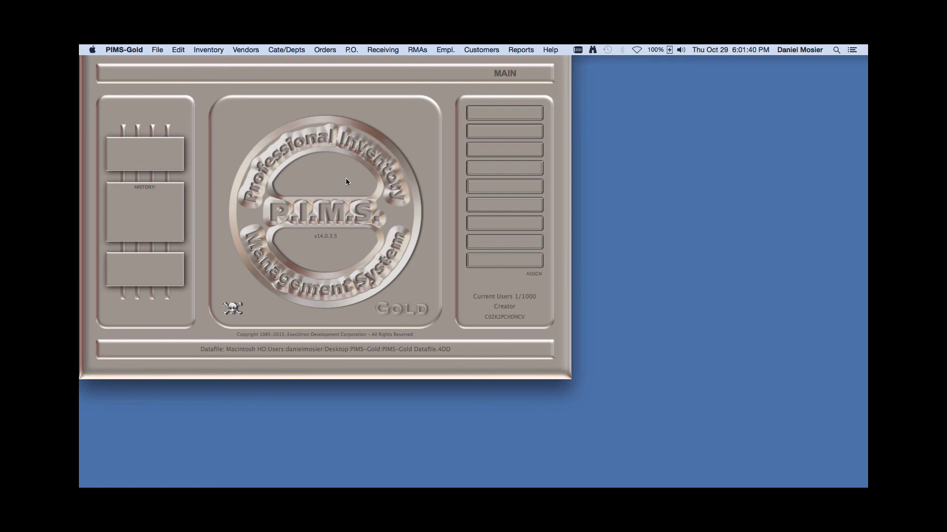
Create a new order for the customer with part PW on line 001
click(325, 50)
click(330, 60)
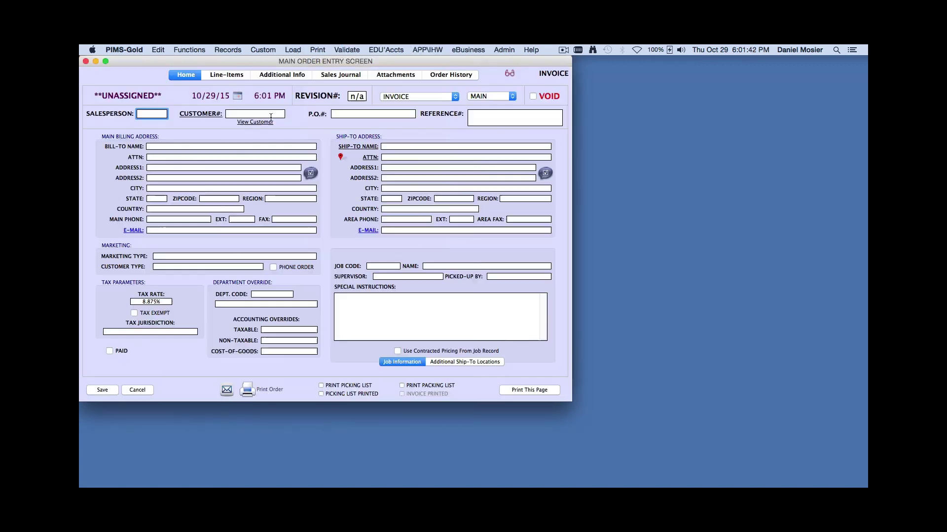
click(243, 113)
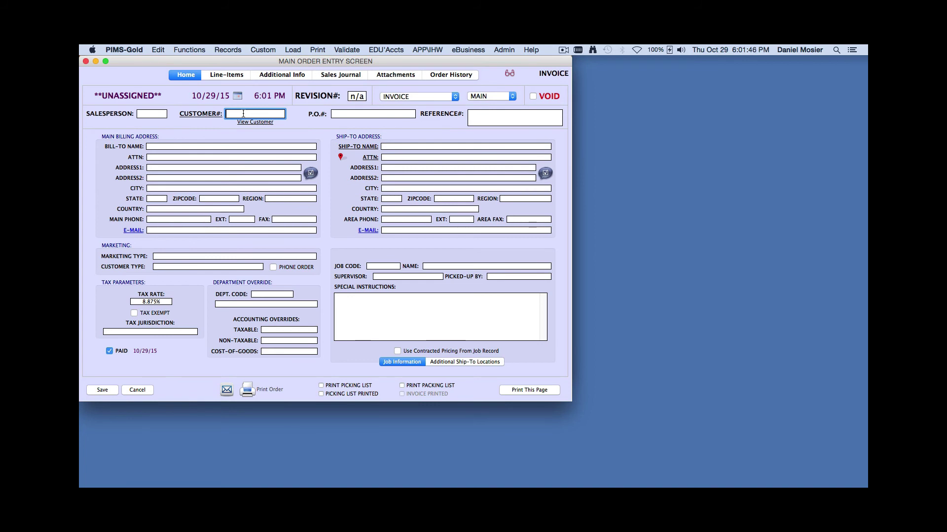
text(ahw)
key(Return)
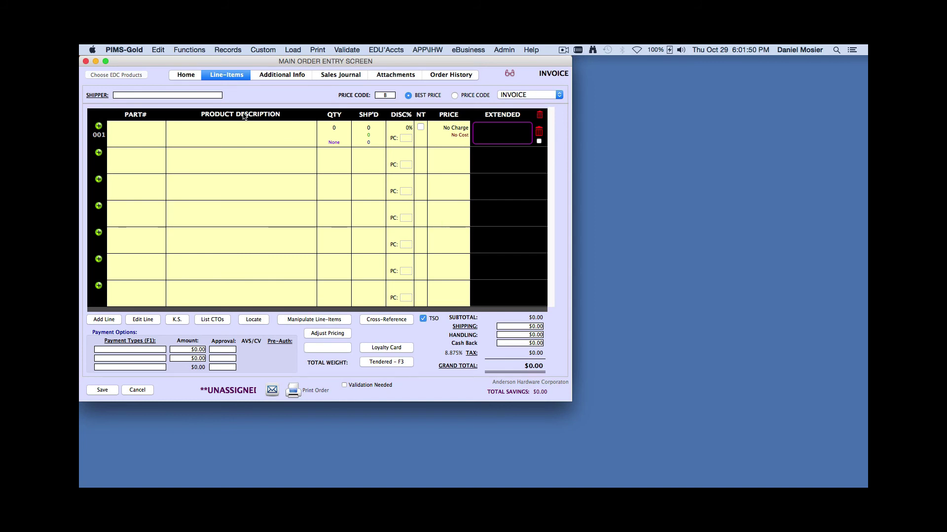
text(PW)
key(Return)
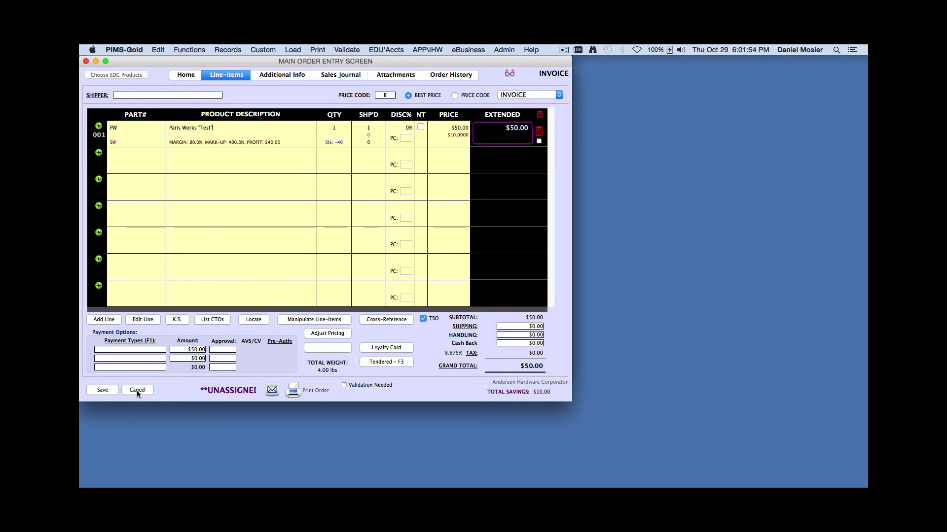
Pay $30.00 of the $50.00 total on the VeriFone MX-915
click(186, 349)
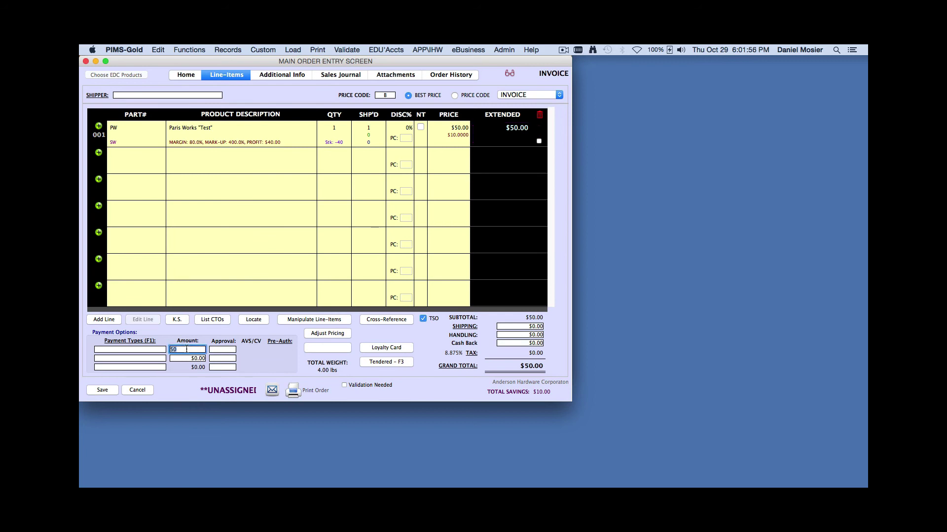
text(30)
key(Tab)
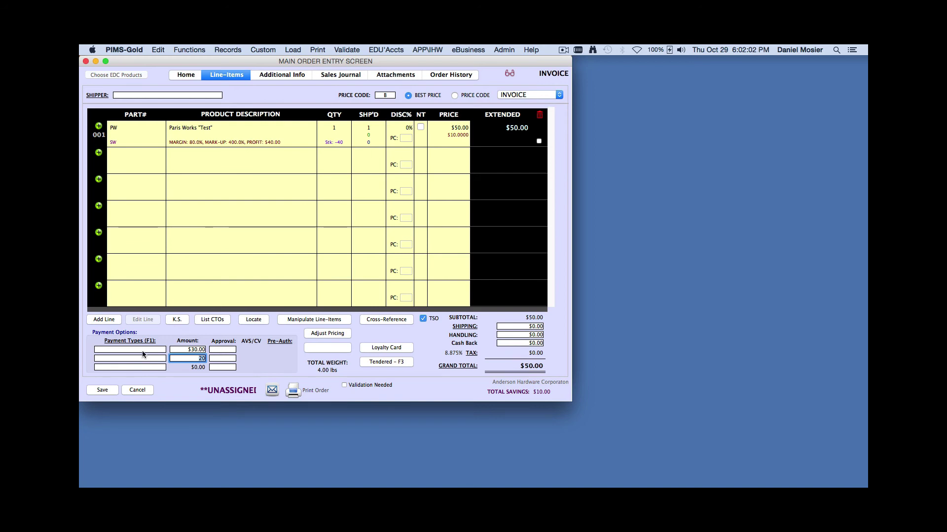
click(140, 350)
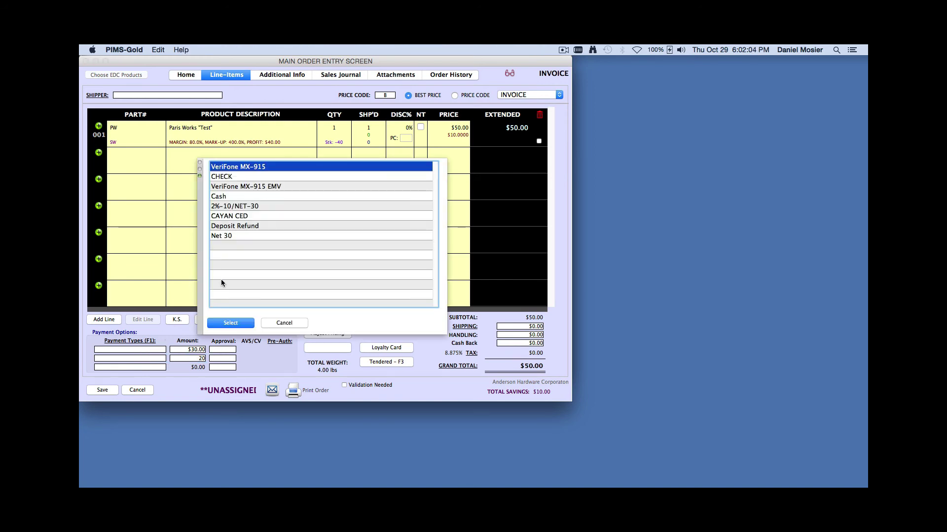
click(231, 323)
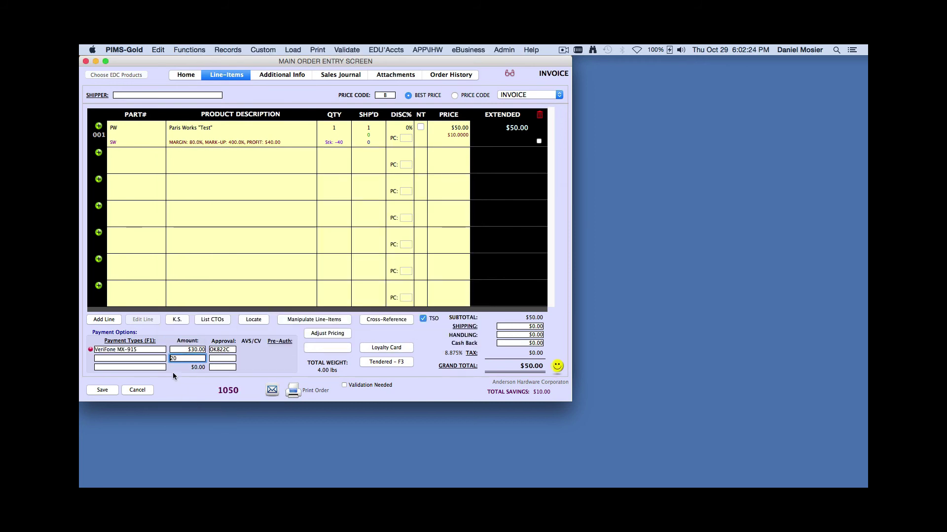
Charge the remaining $20.00 on the VeriFone MX-915 and print the order
click(160, 358)
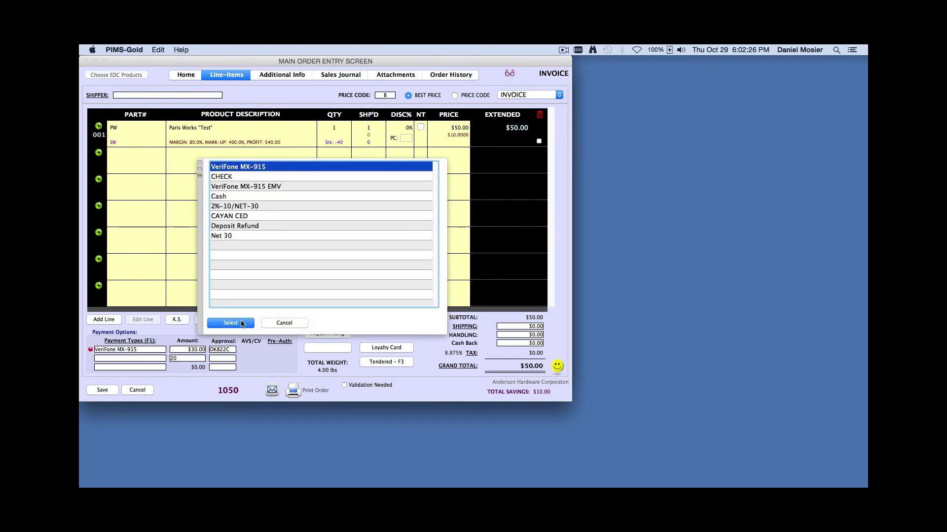
click(241, 323)
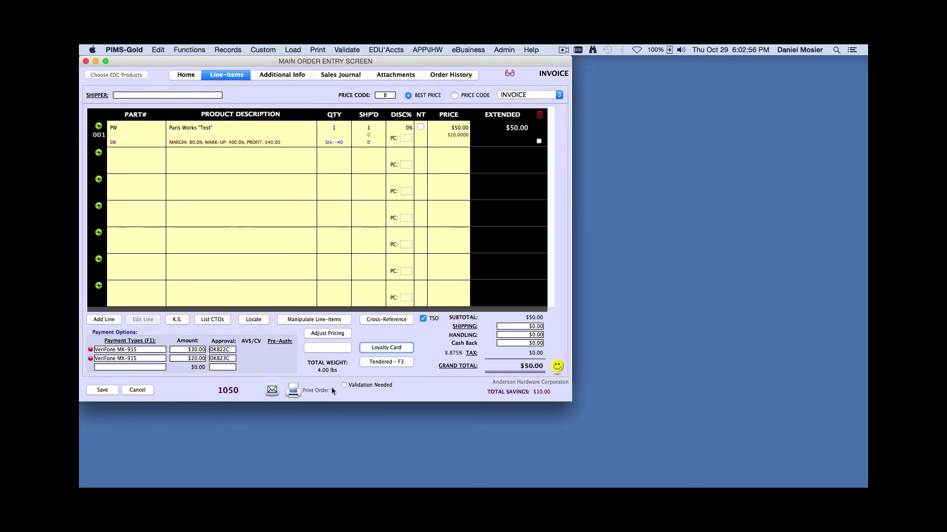
click(299, 391)
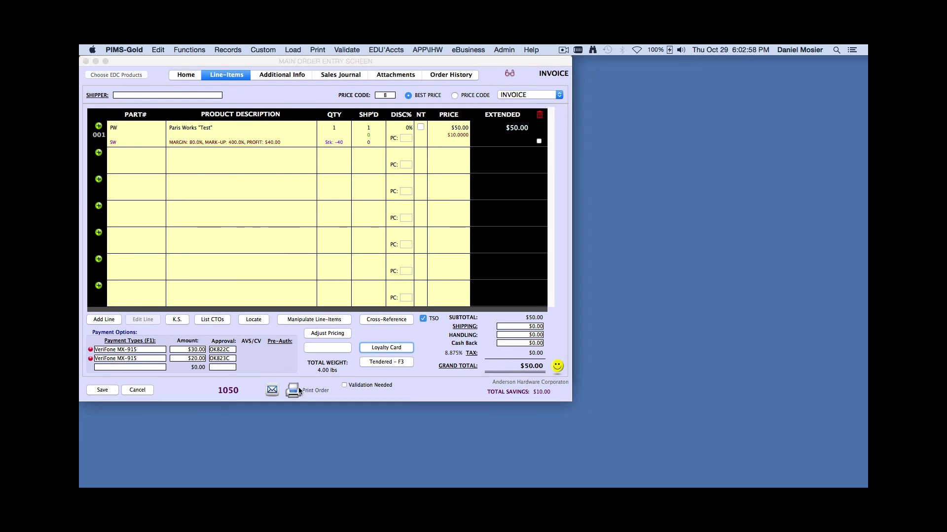
Preview invoice 1050 as a PDF and close it without printing
click(409, 229)
click(410, 240)
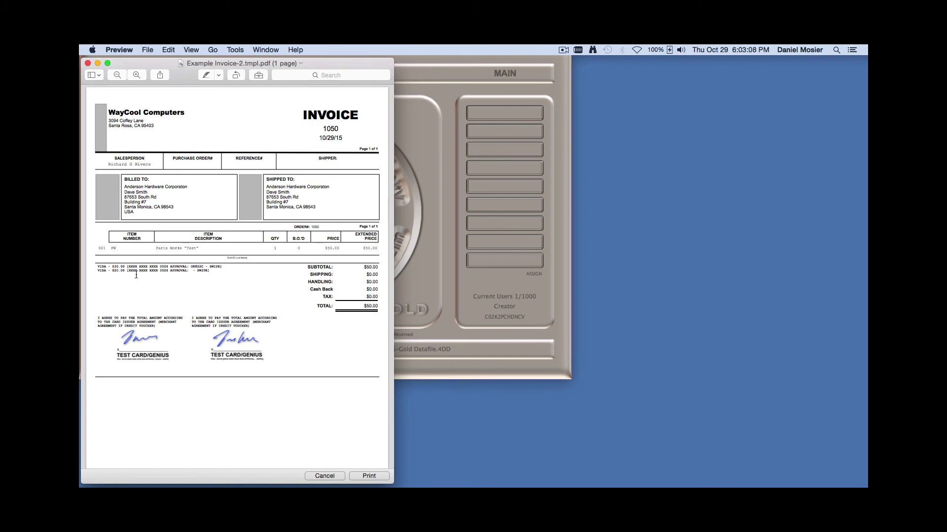
click(331, 477)
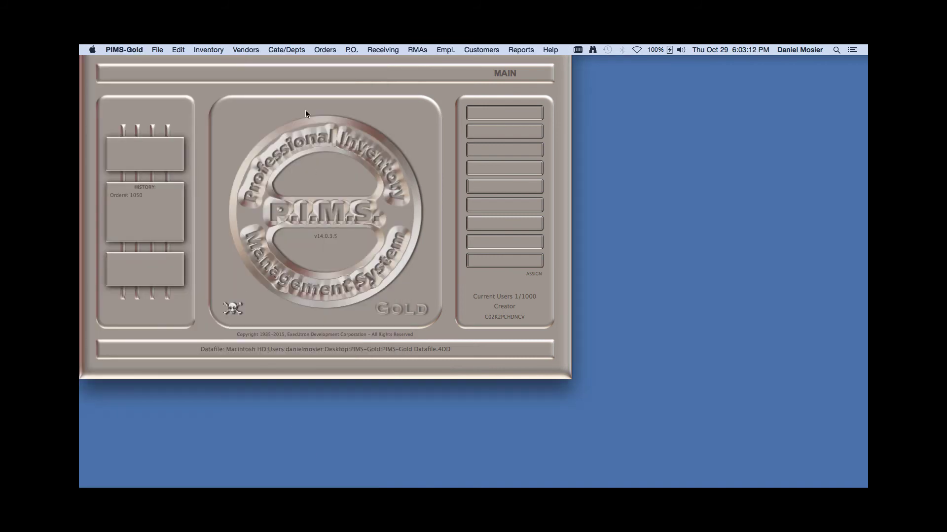
Create an Anderson Hardware Corporation order for part PW and charge $50.00 to the VeriFone MX-915
click(321, 50)
click(331, 61)
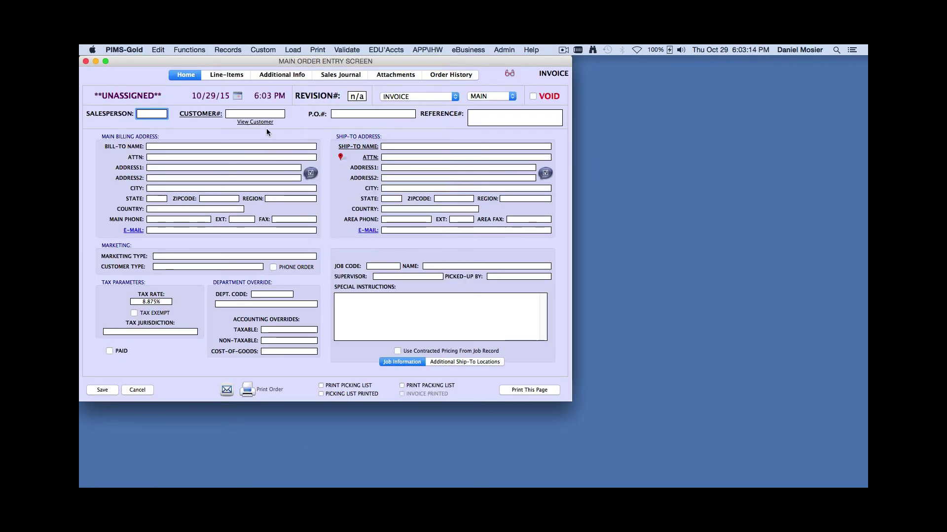
text(and)
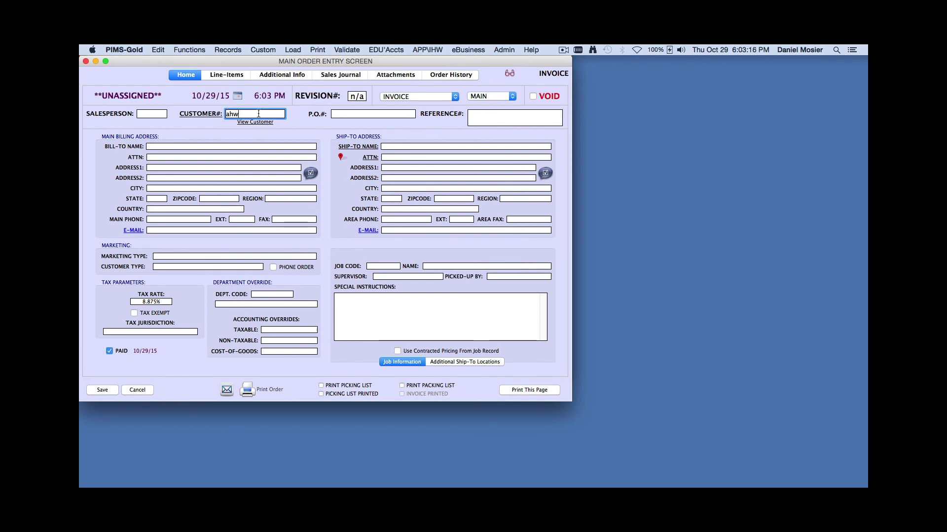
key(Tab)
text(PW)
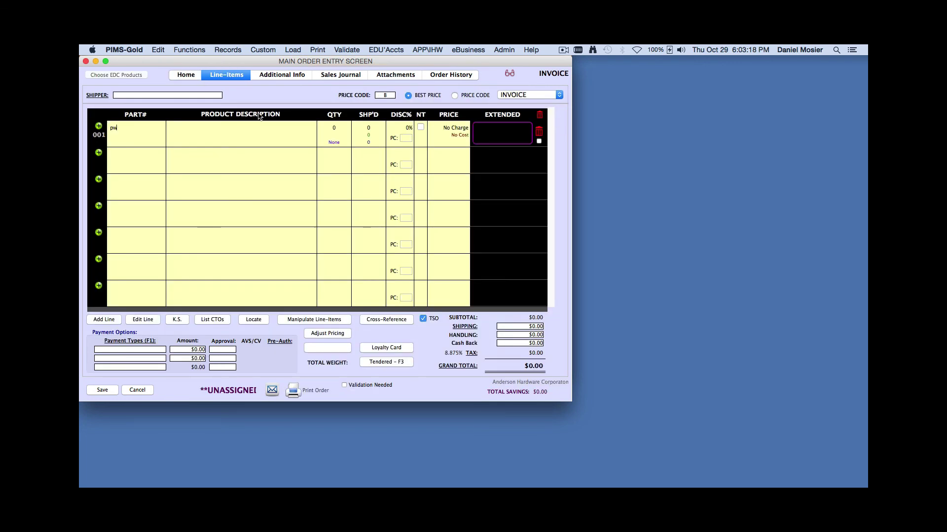
key(Tab)
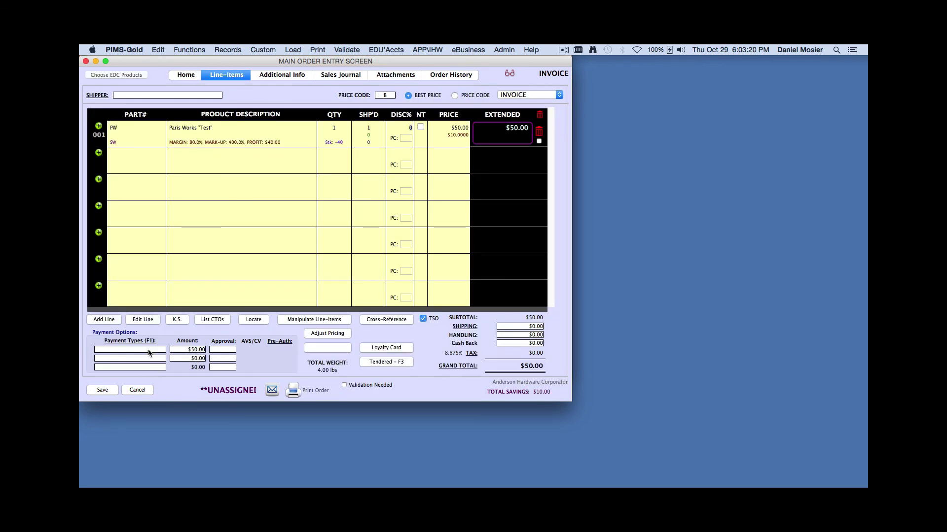
key(F1)
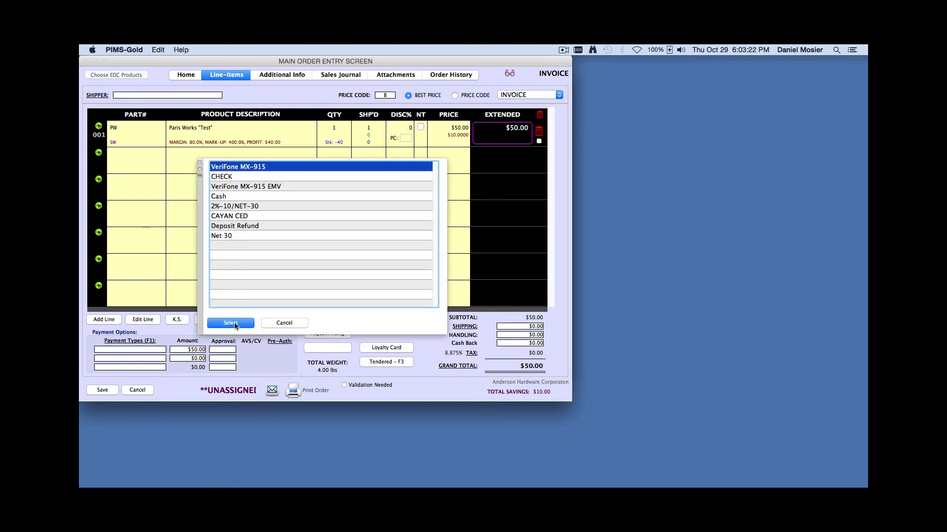
click(237, 322)
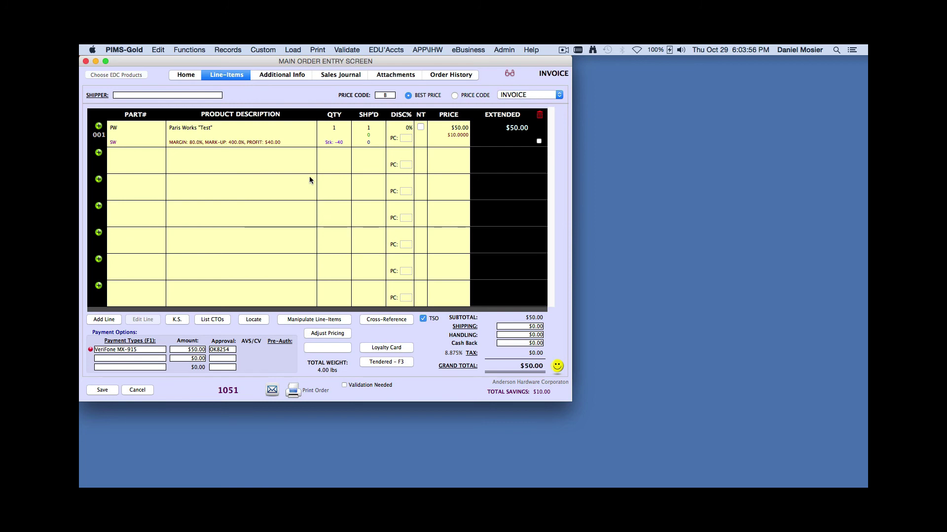
Void the $50.00 VeriFone MX-915 transaction on order 1051 and dismiss the voided alert
click(192, 75)
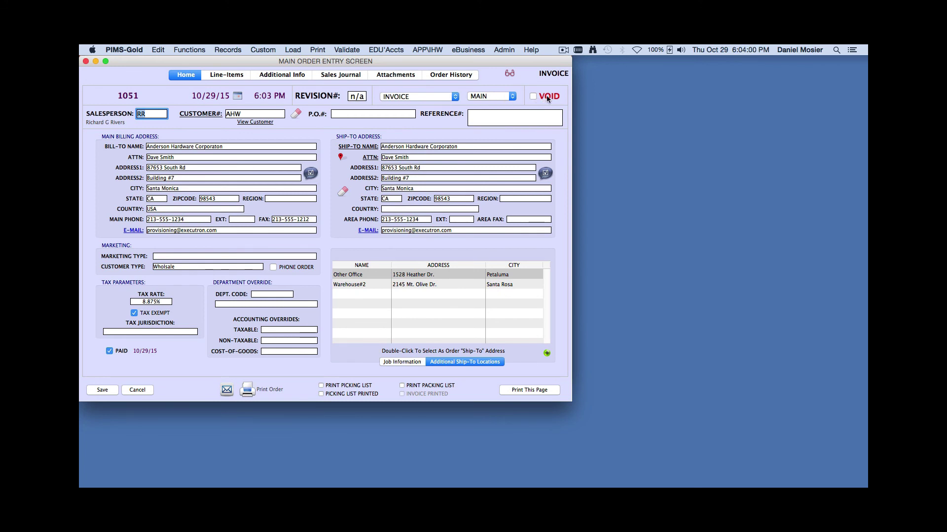
key(Page_Down)
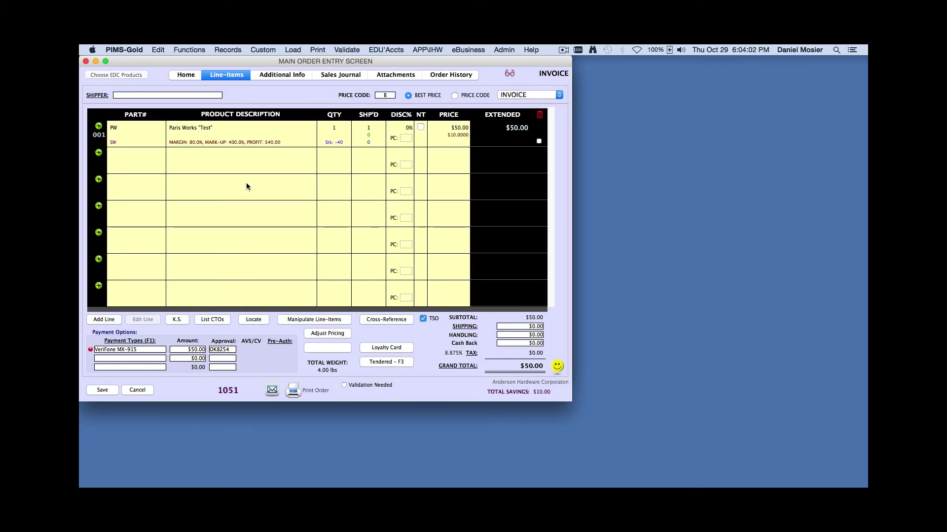
click(91, 351)
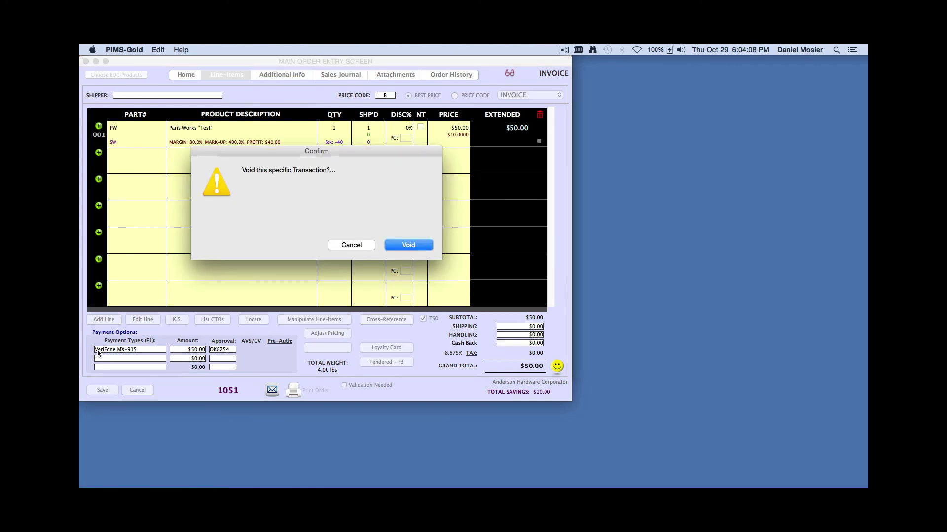
click(417, 249)
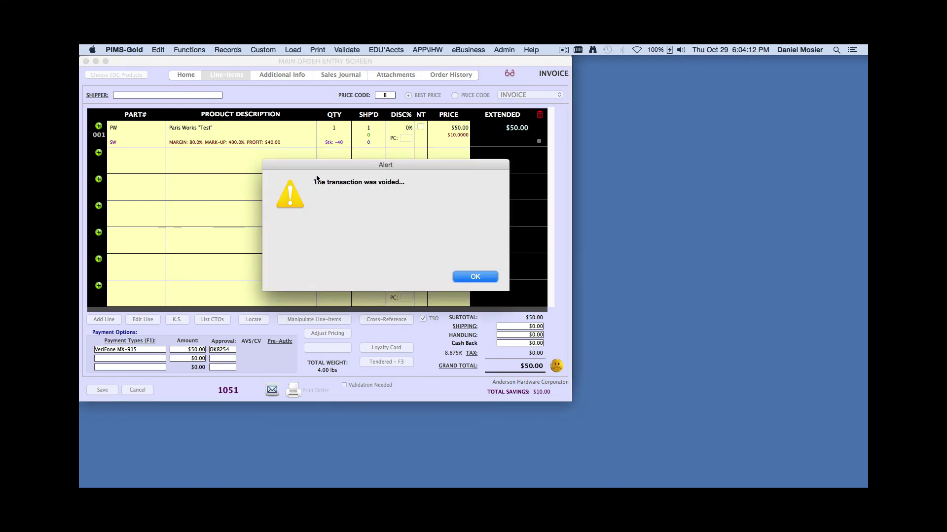
click(475, 277)
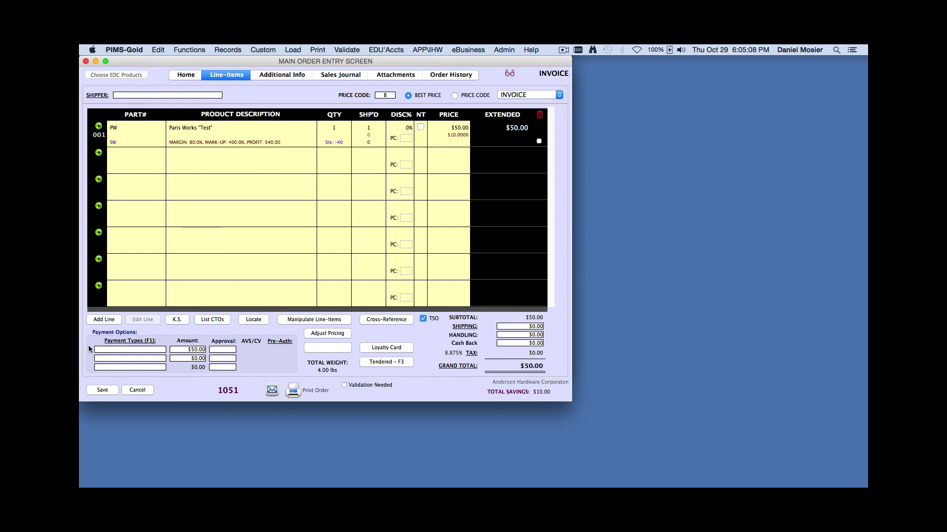
Restart the VeriFone MX-915 charge, switch to manual entry, then cancel the transaction
click(137, 349)
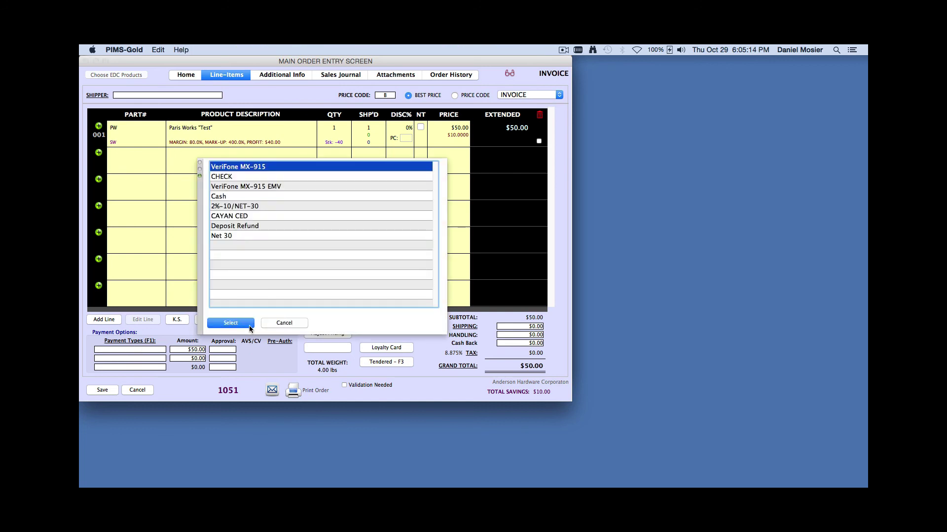
click(247, 323)
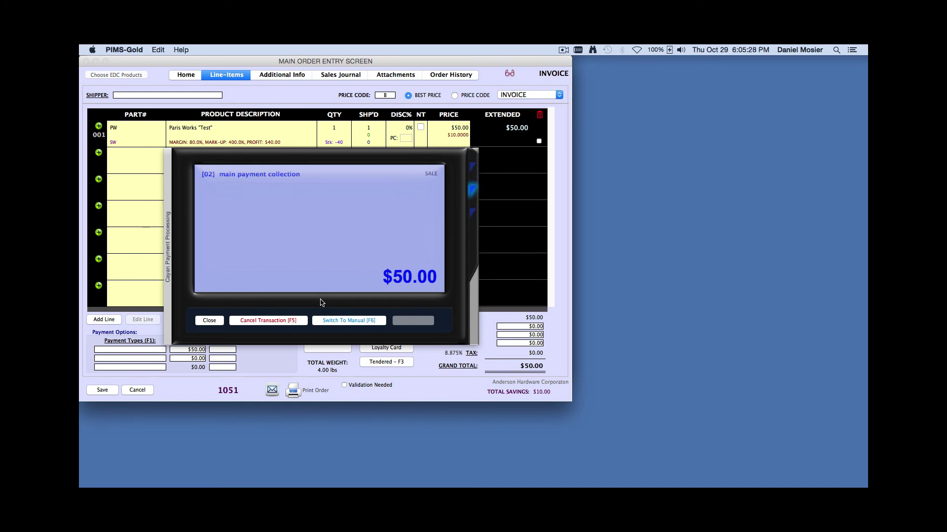
click(349, 321)
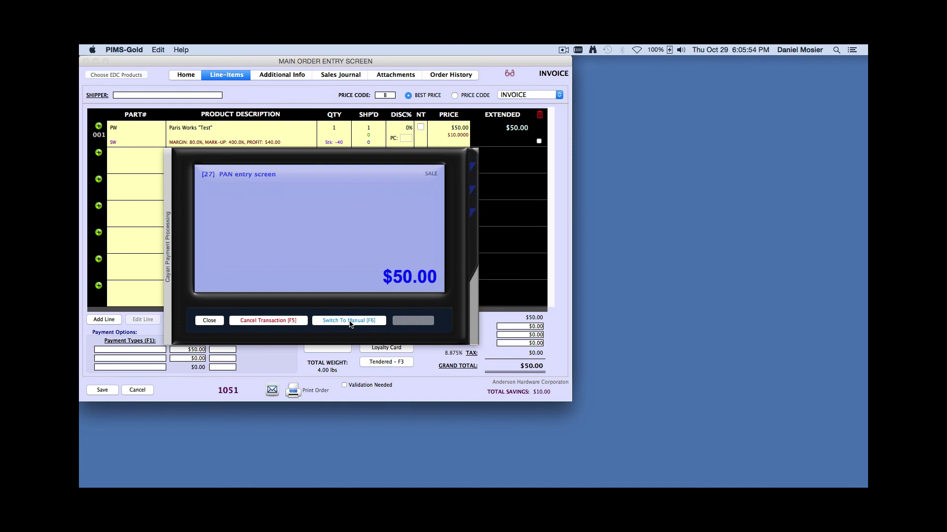
click(279, 323)
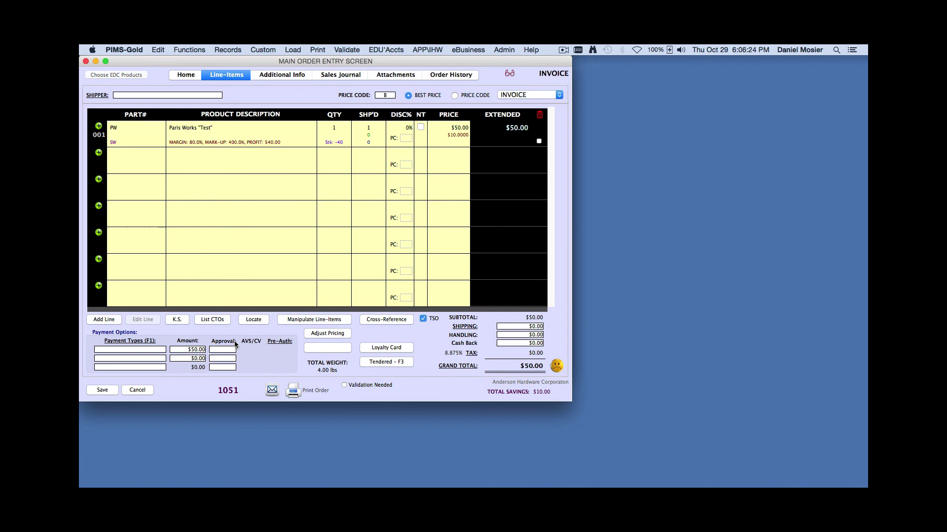
Pick a payment type for order 1051 and start a web keyed card charge
click(152, 351)
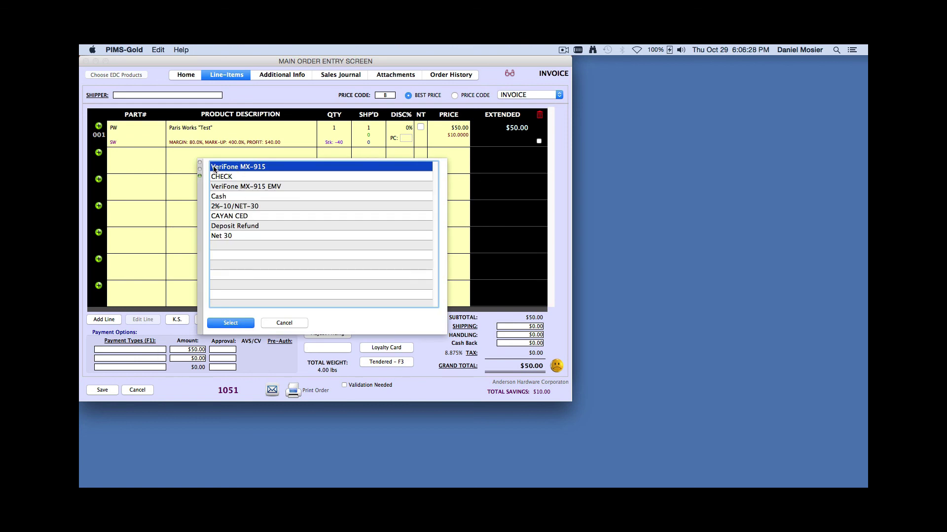
click(229, 325)
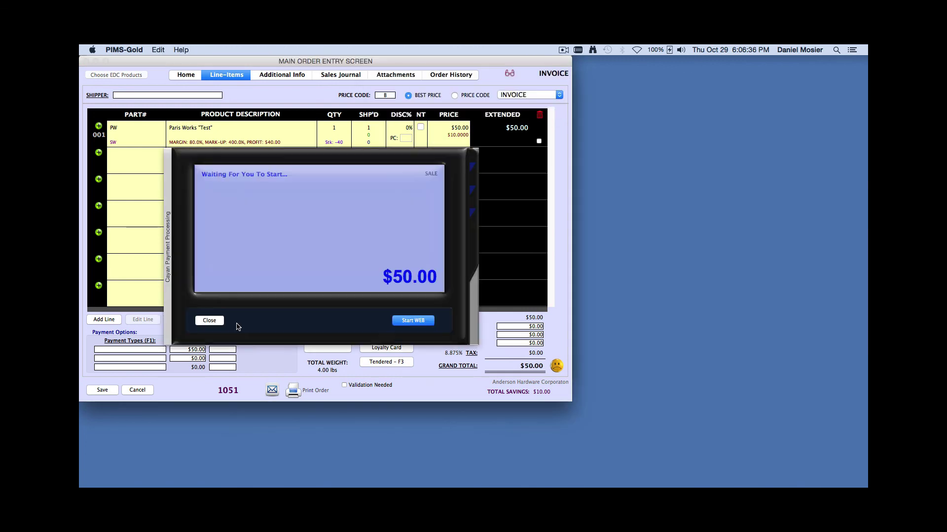
click(414, 322)
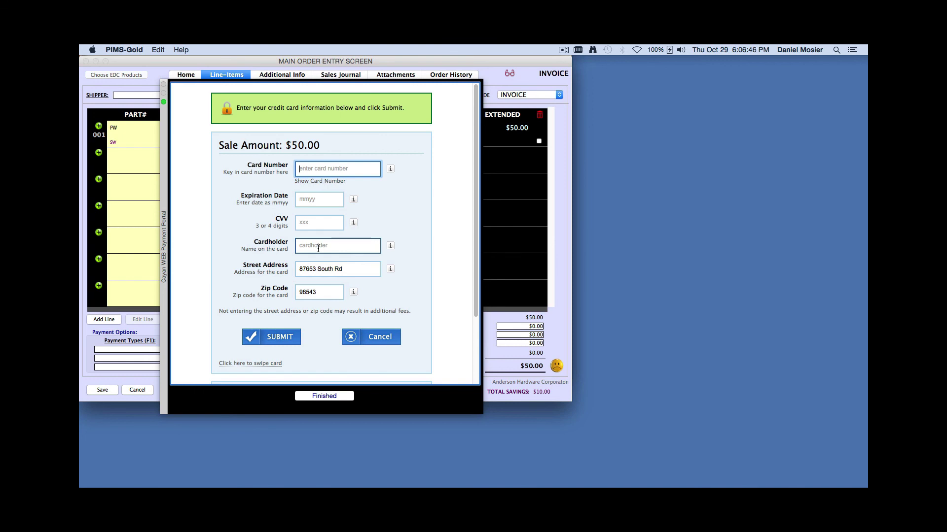
Abandon the web card entry, dismiss the error, and close order 1051 without saving
click(386, 338)
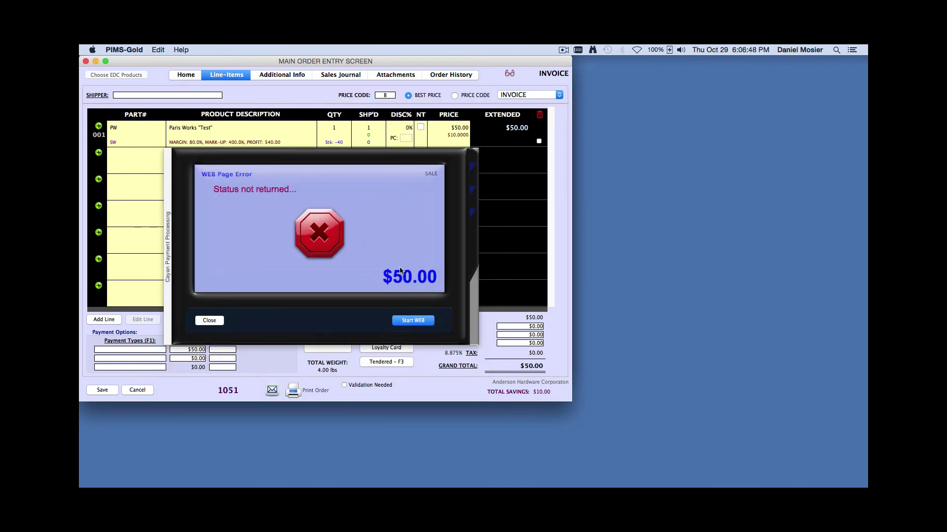
click(209, 321)
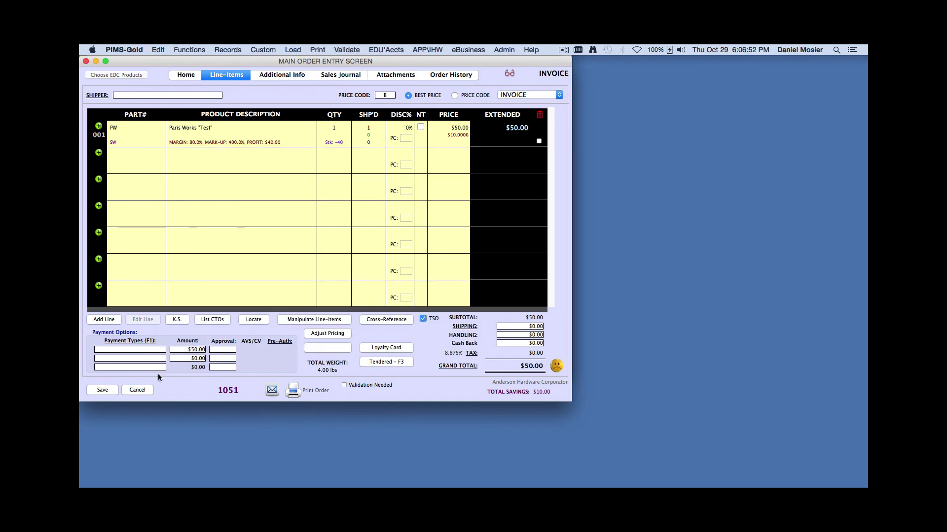
click(138, 390)
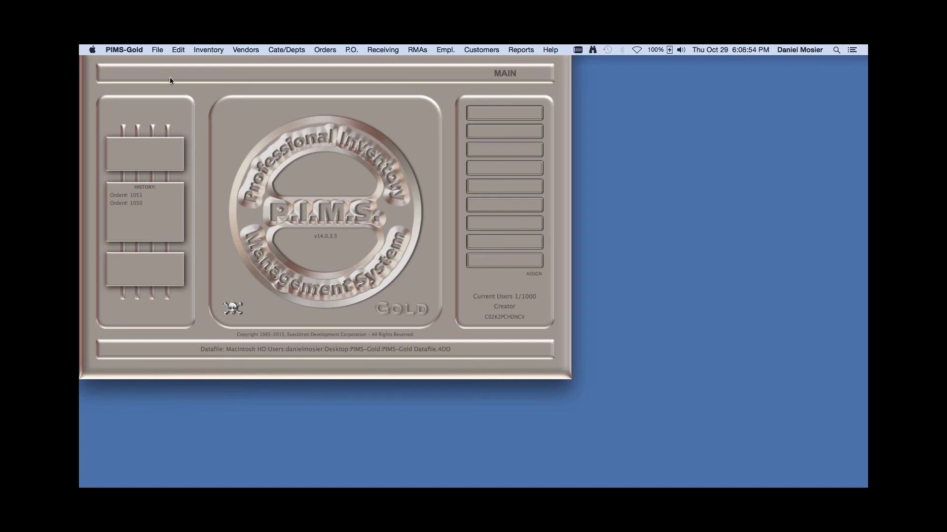
Switch to Other Menus and list all cards run from the Pay'Types menu
click(158, 50)
click(170, 93)
click(210, 50)
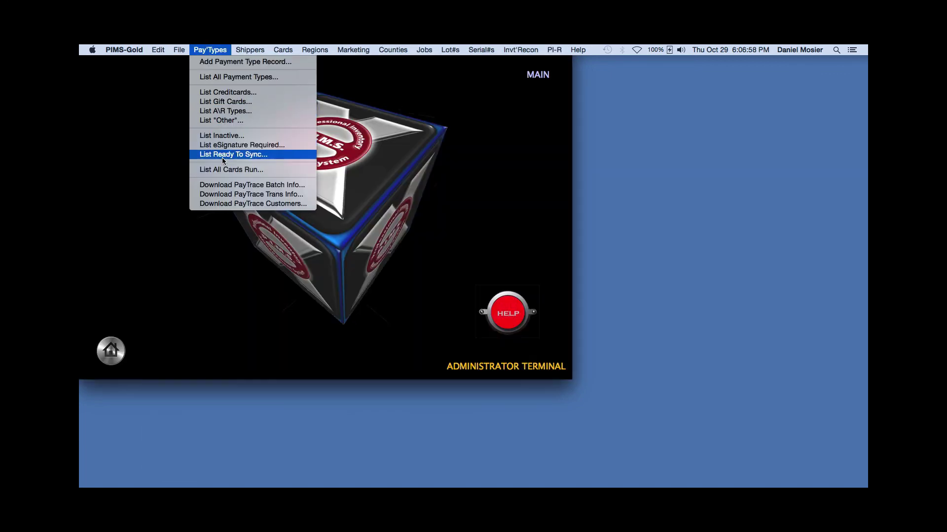
click(222, 171)
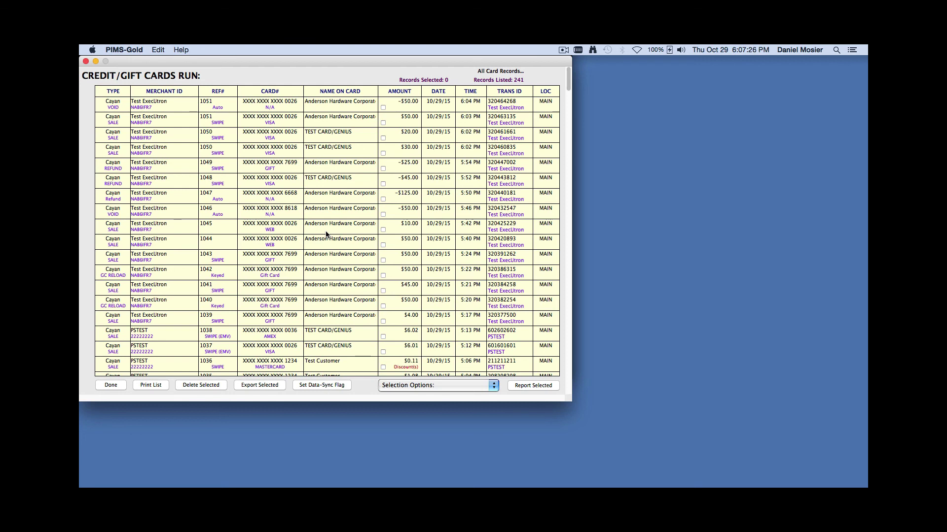
double_click(187, 123)
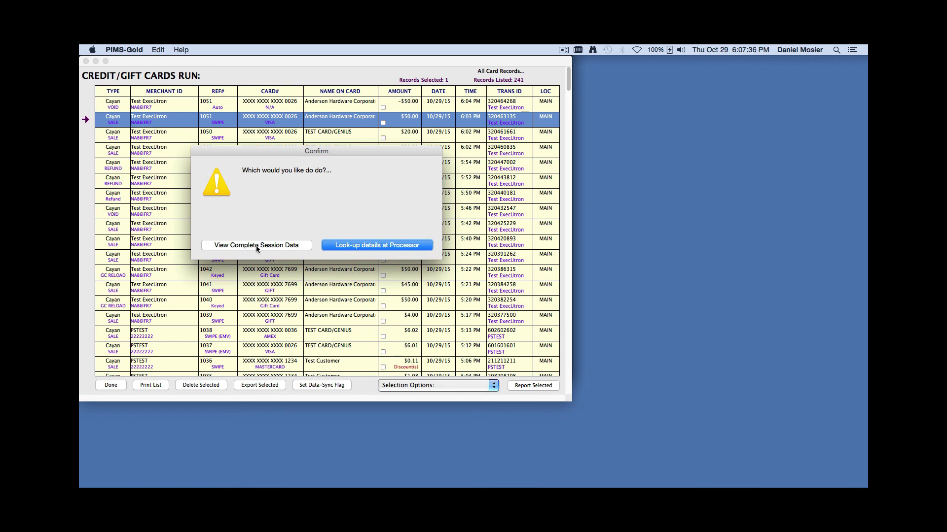
click(357, 246)
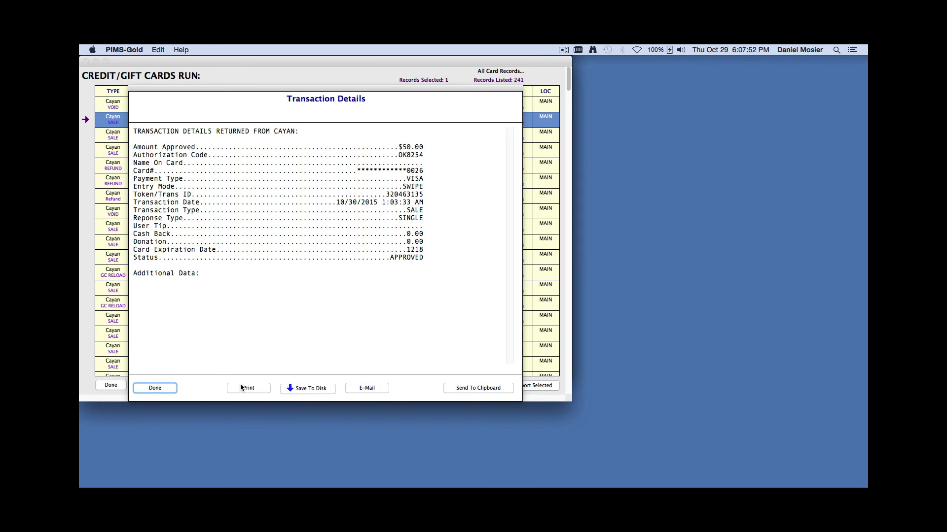
click(173, 388)
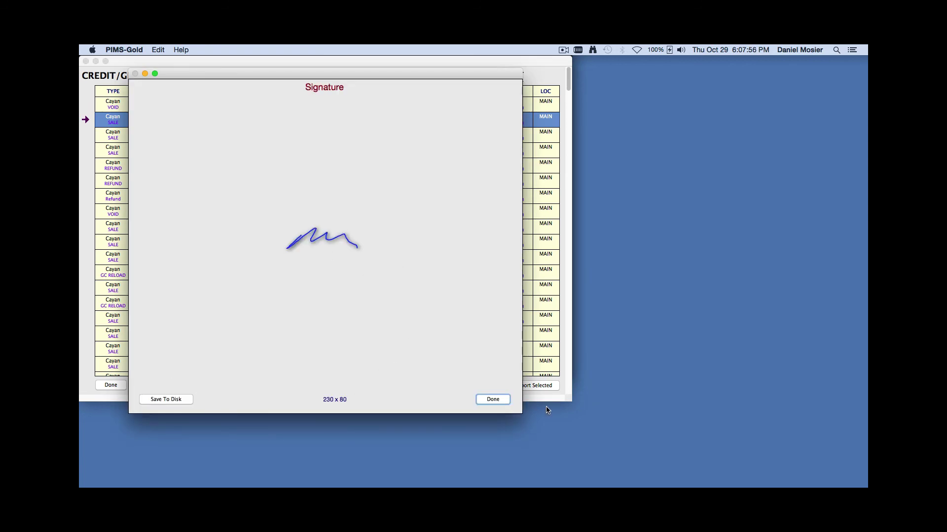
click(493, 400)
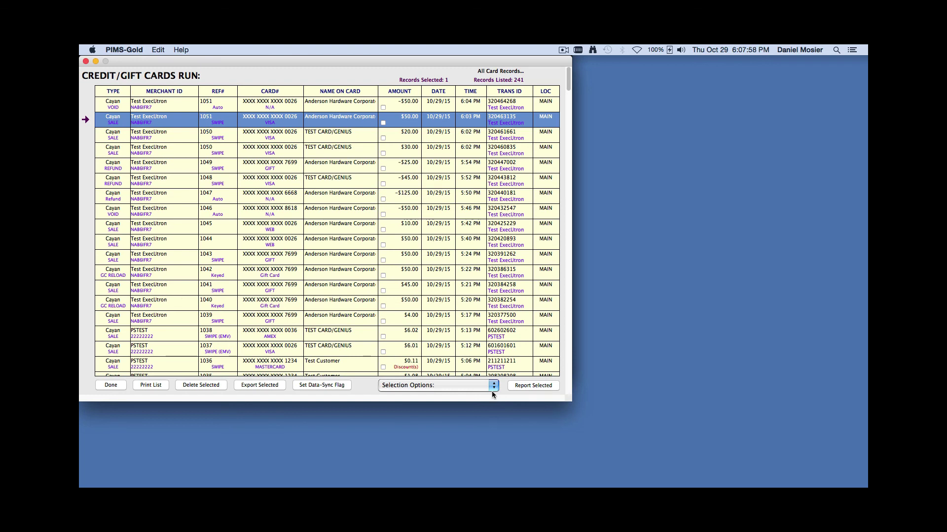
Review the complete session data log for the 1051 sale, then close it and the cards run list
double_click(271, 120)
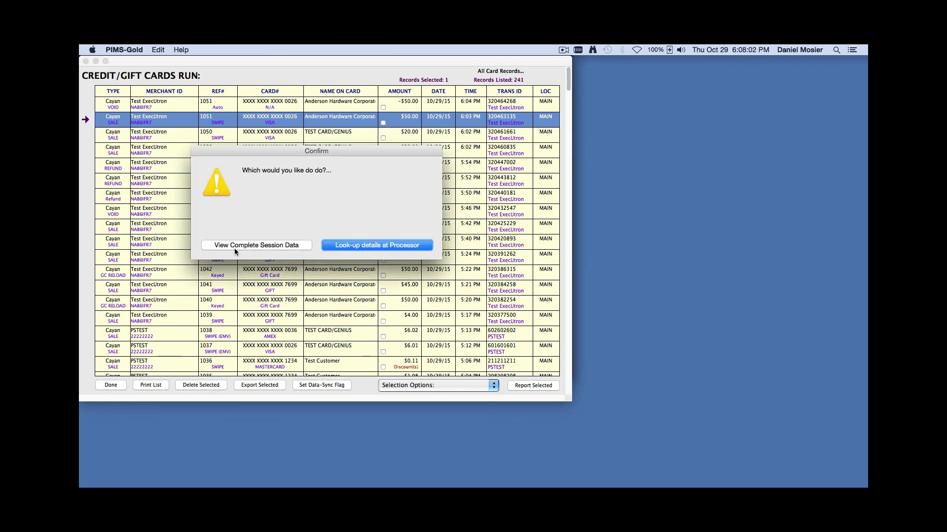
click(262, 246)
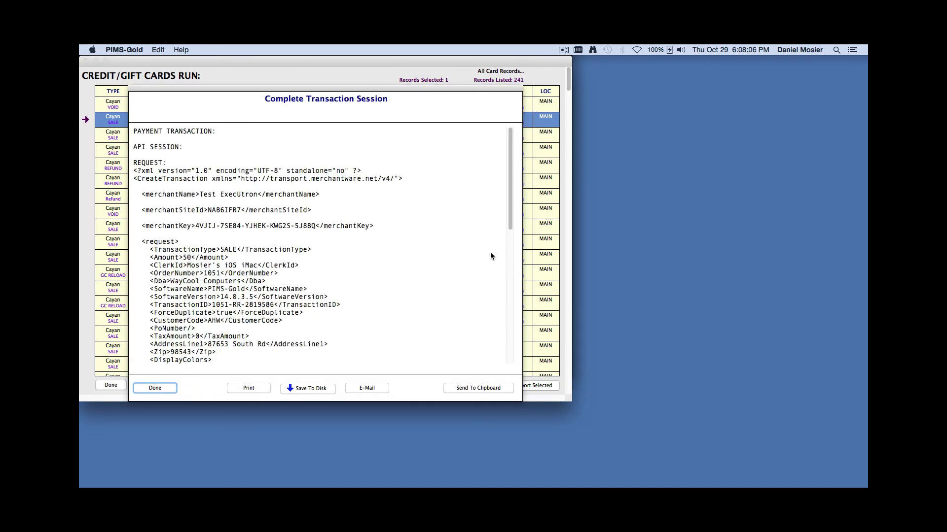
drag(510, 218, 523, 359)
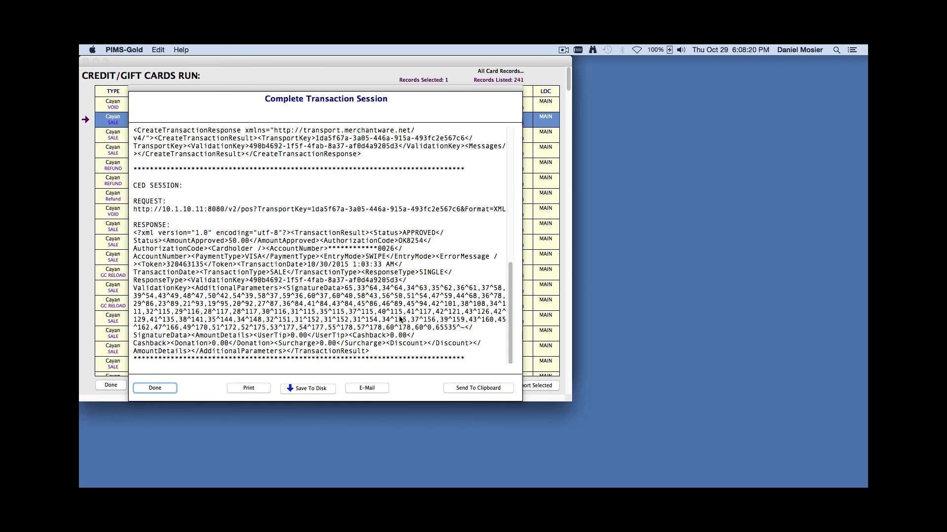
scroll(509, 274, up, 3)
scroll(508, 274, up, 10)
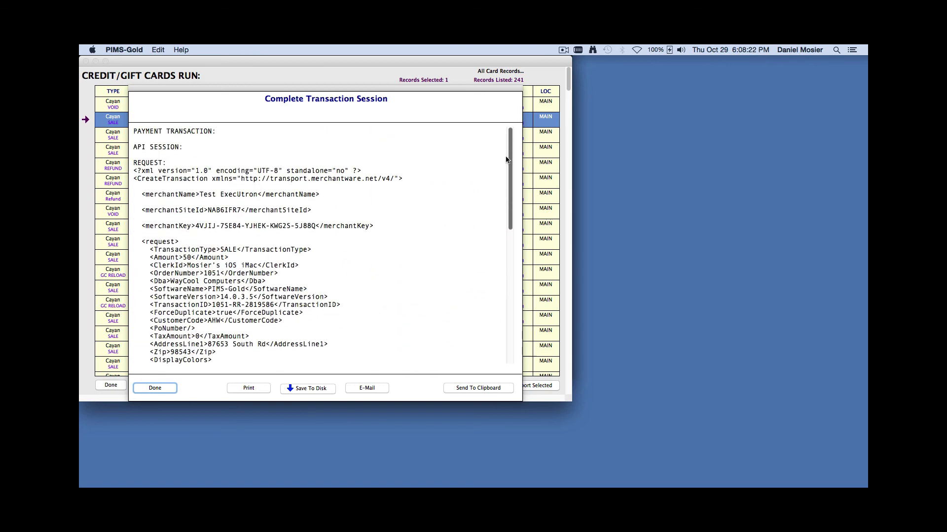
scroll(528, 290, down, 5)
scroll(528, 290, down, 10)
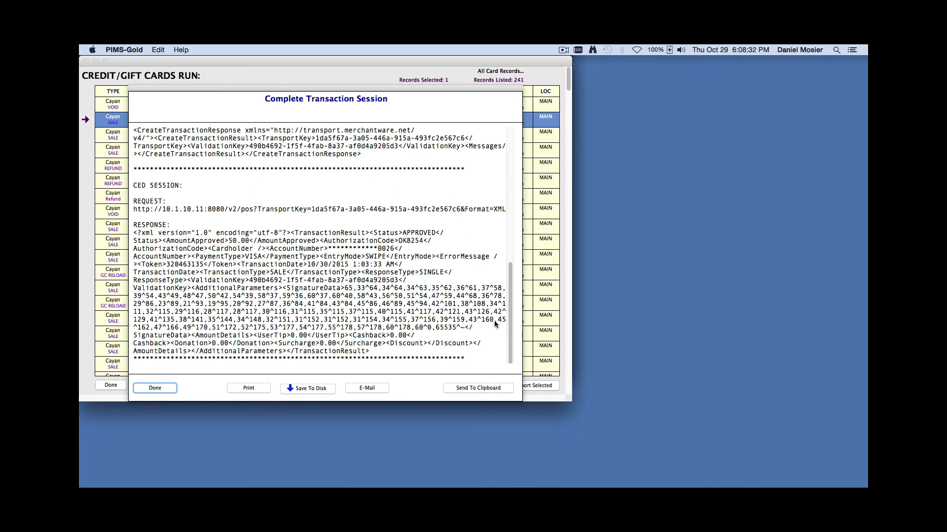
click(155, 388)
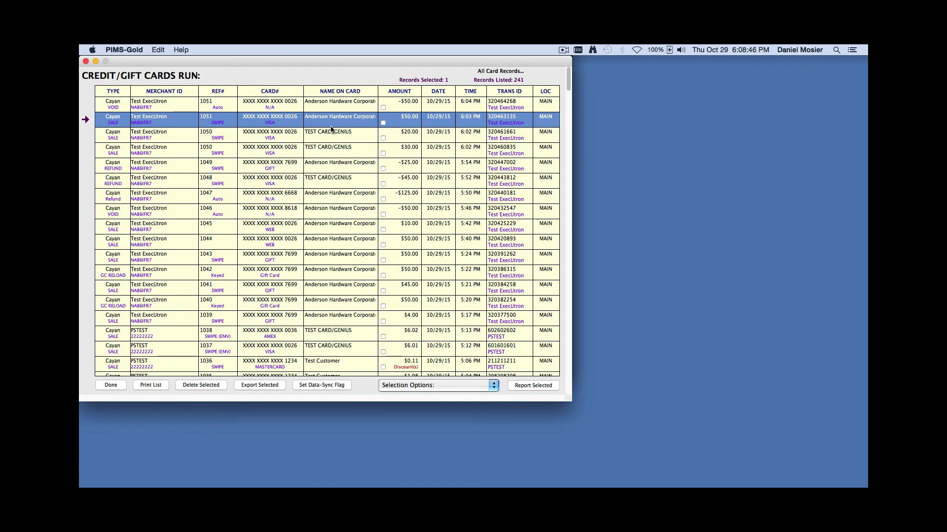
click(102, 386)
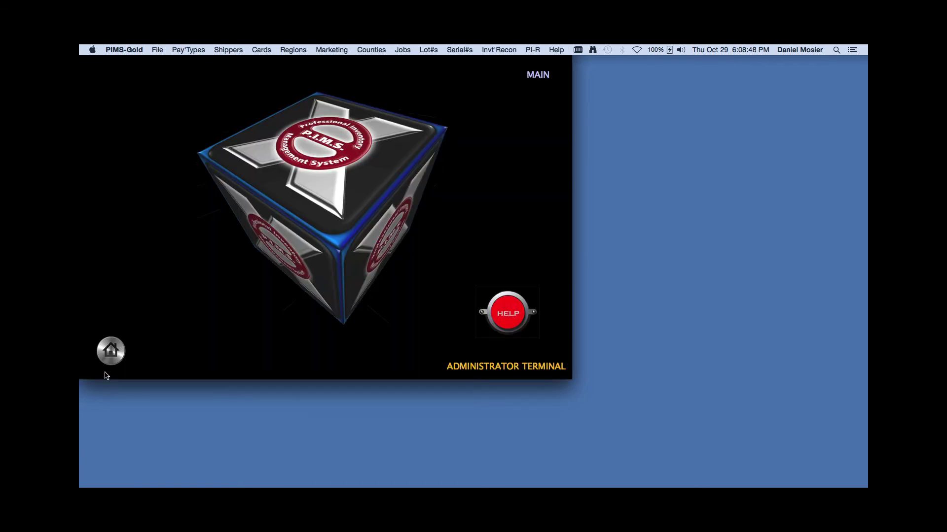